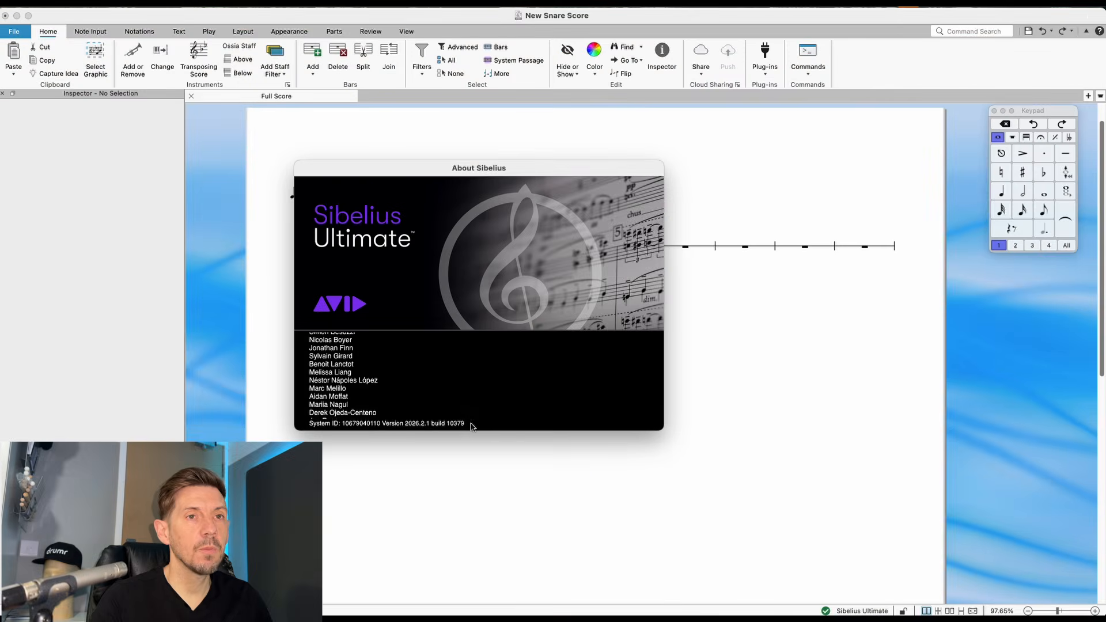
Switch to the browser and download the Marching Snare notation template files from the Imports page of drumr.app.
left_click(468, 425)
mouse_move(461, 614)
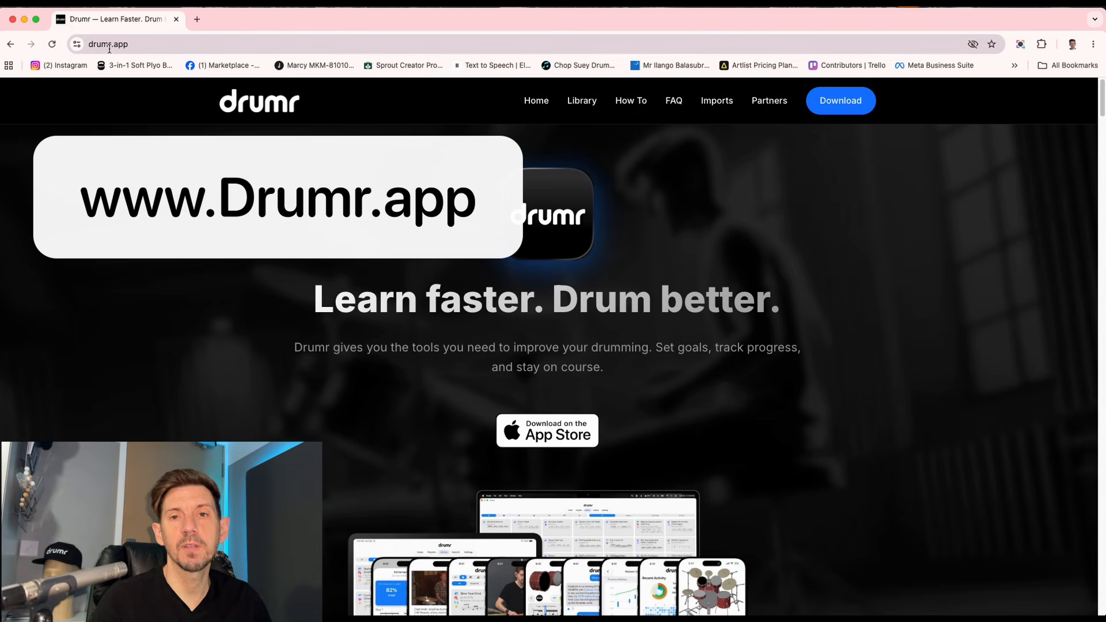
left_click(715, 102)
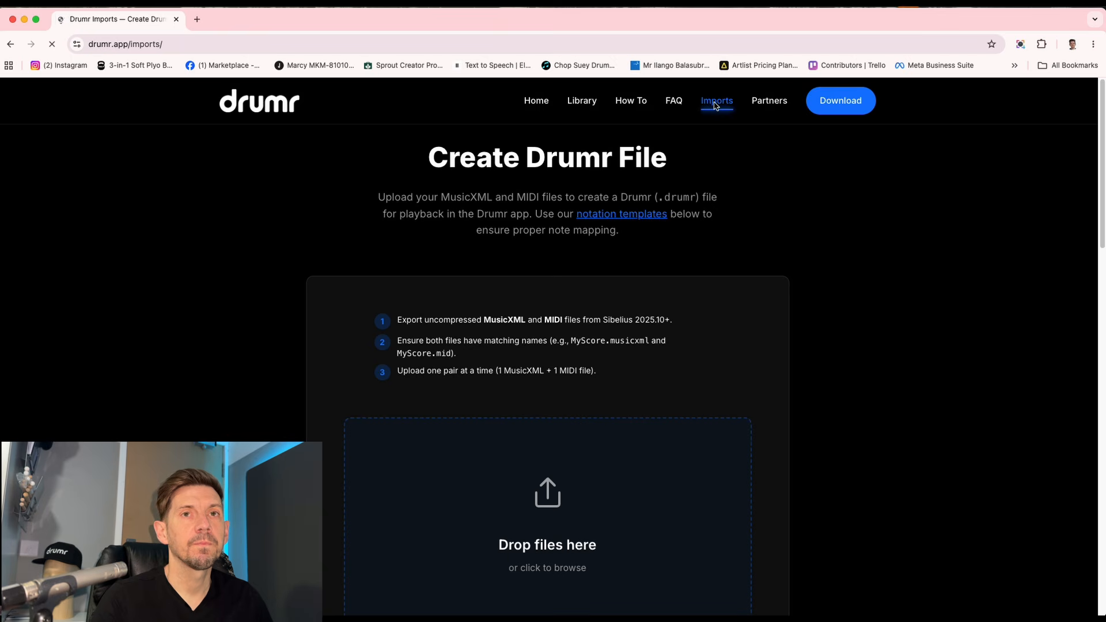
left_click(624, 219)
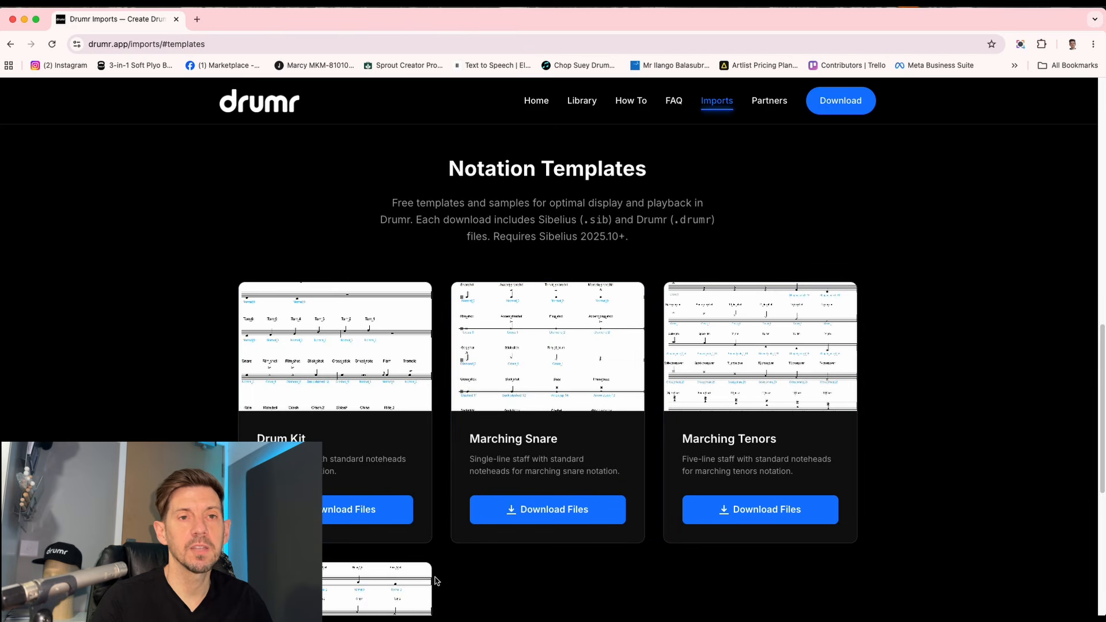
left_click(521, 510)
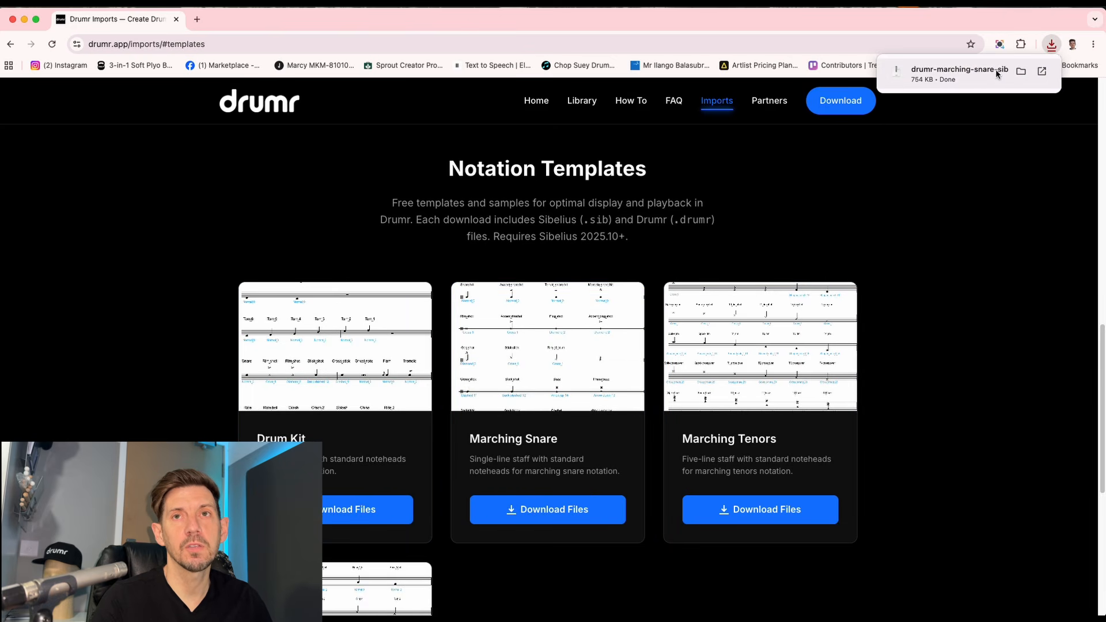
Show the downloaded drumr-marching-snare-sibelius.zip in its folder, unzip it and expand the extracted folder.
left_click(1021, 70)
left_click(469, 84)
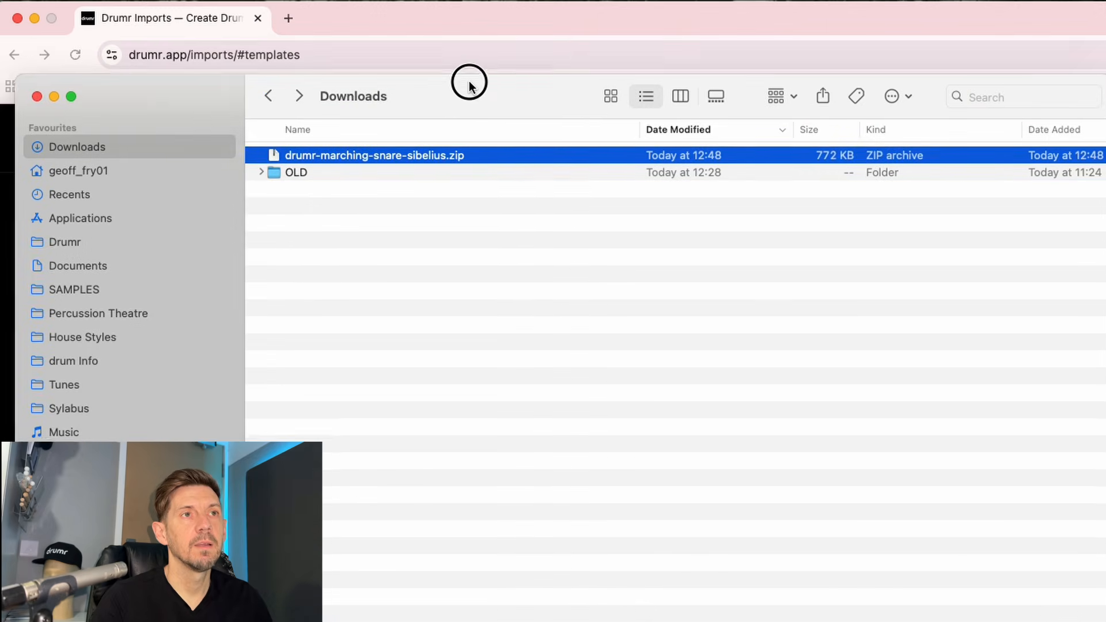
left_click_drag(470, 85, 530, 68)
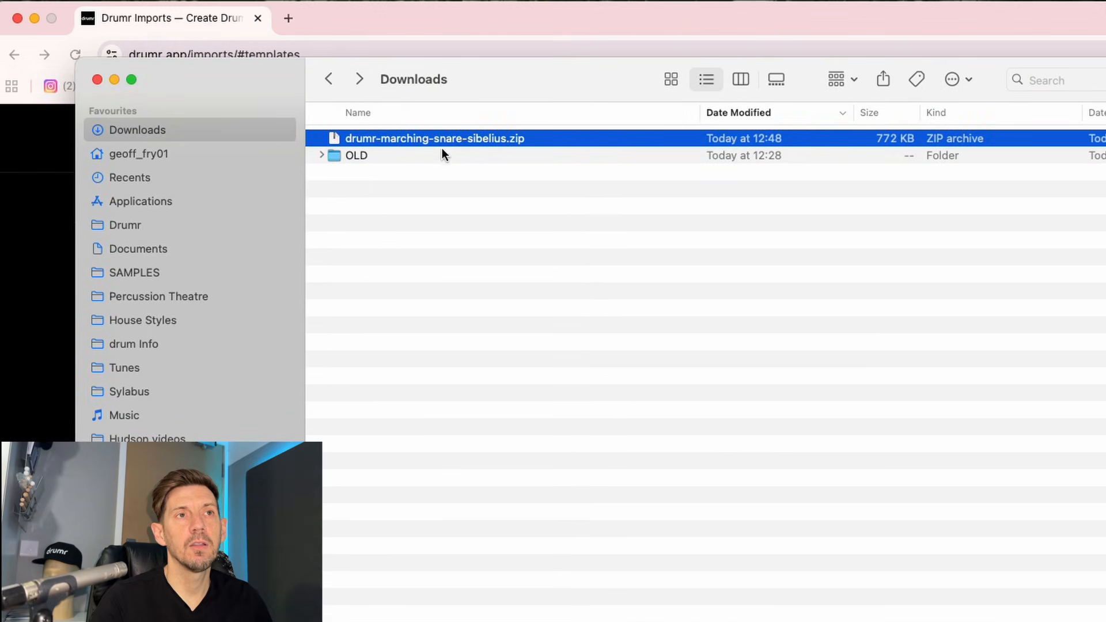
double_click(401, 140)
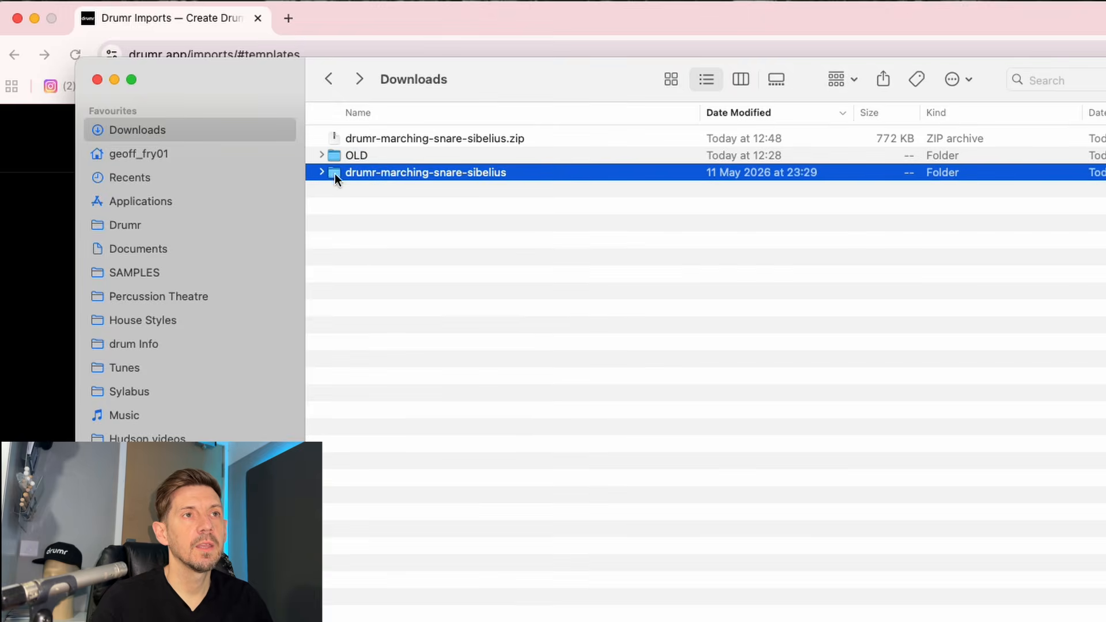
left_click(322, 171)
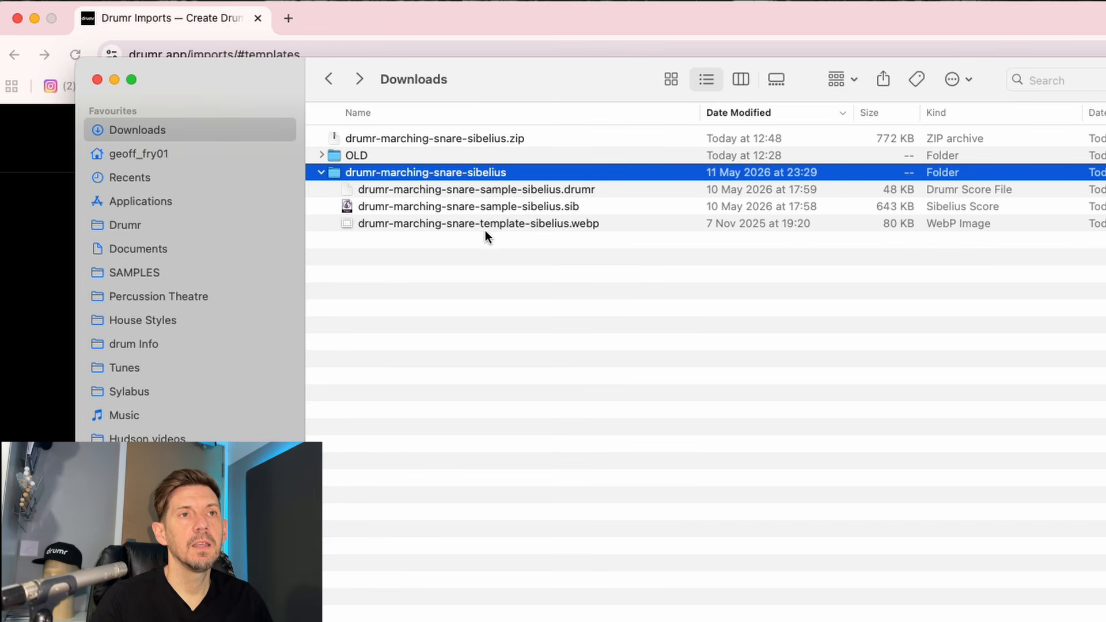
View the image drumr-marching-snare-template-sibelius.webp, and open drumr-marching-snare-sample-sibelius.sib in Sibelius.
left_click(484, 226)
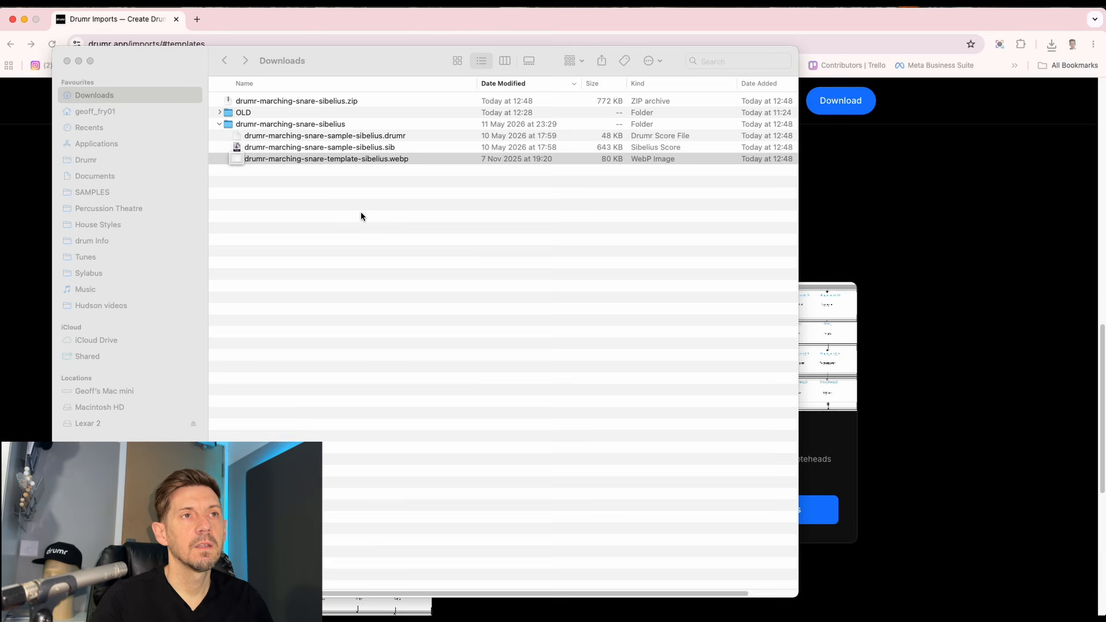
key("super+o")
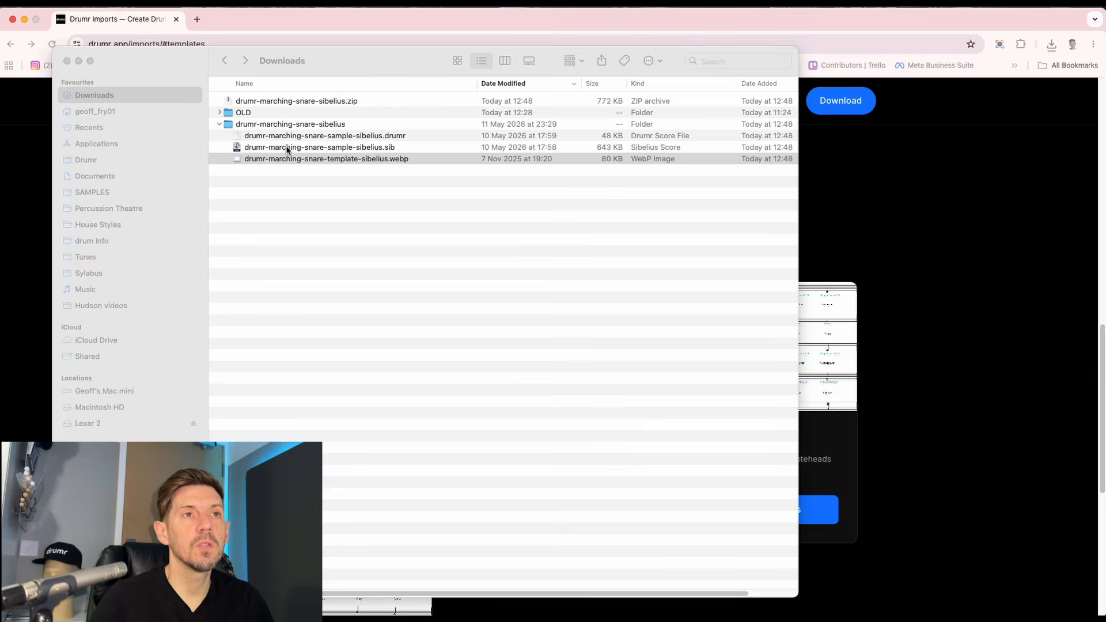
left_click(287, 148)
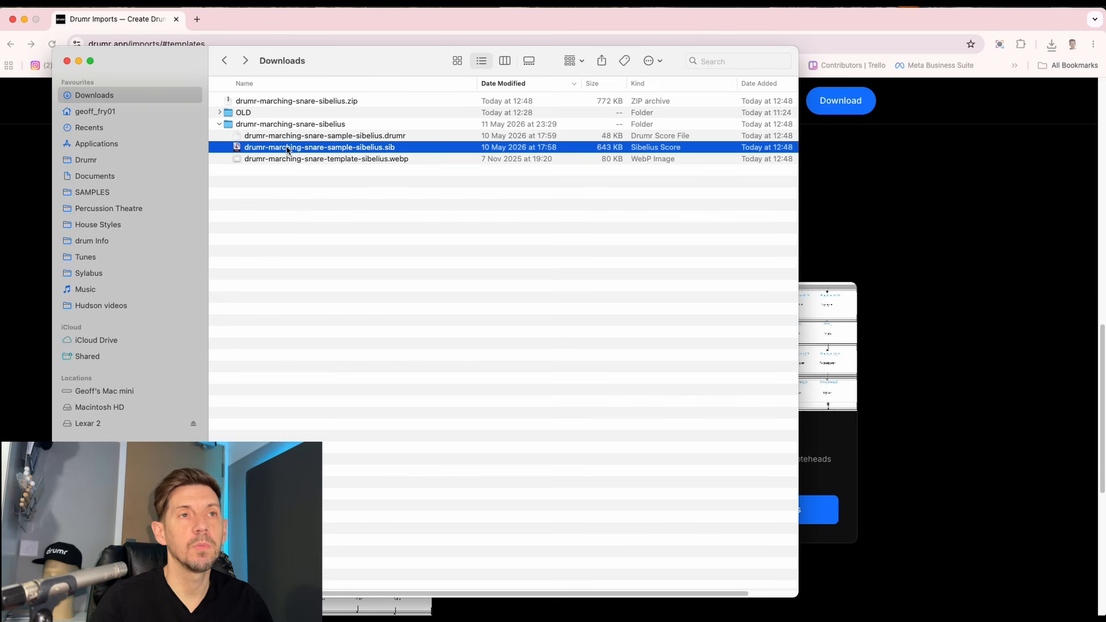
double_click(288, 148)
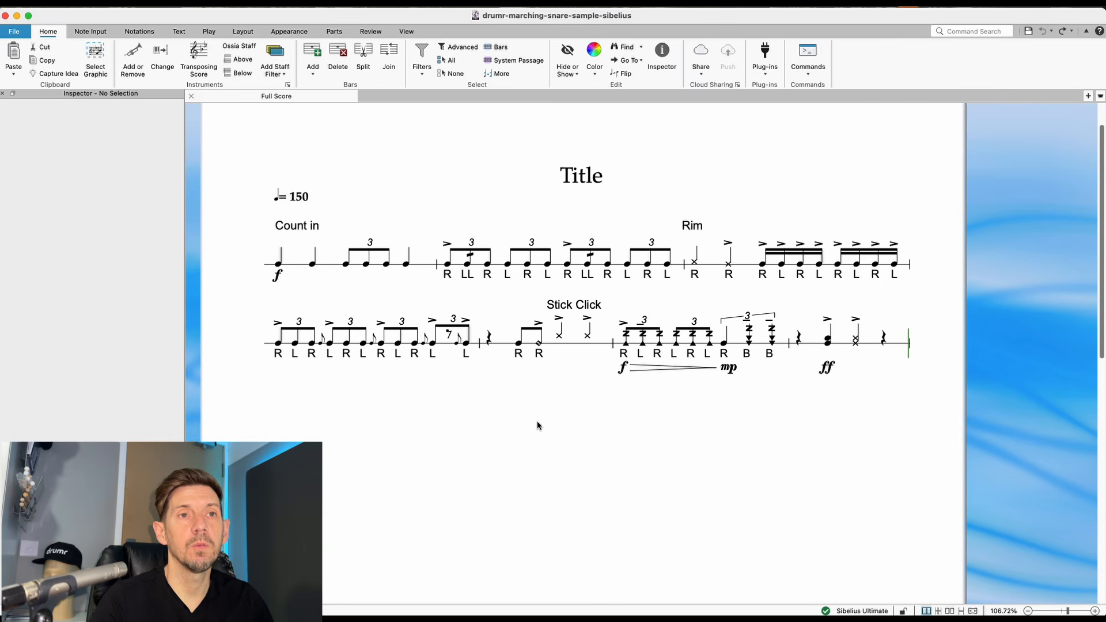
Check the pitch and notehead of a normal snare note and a Stick Click note in the sample score.
left_click_drag(538, 426, 502, 355)
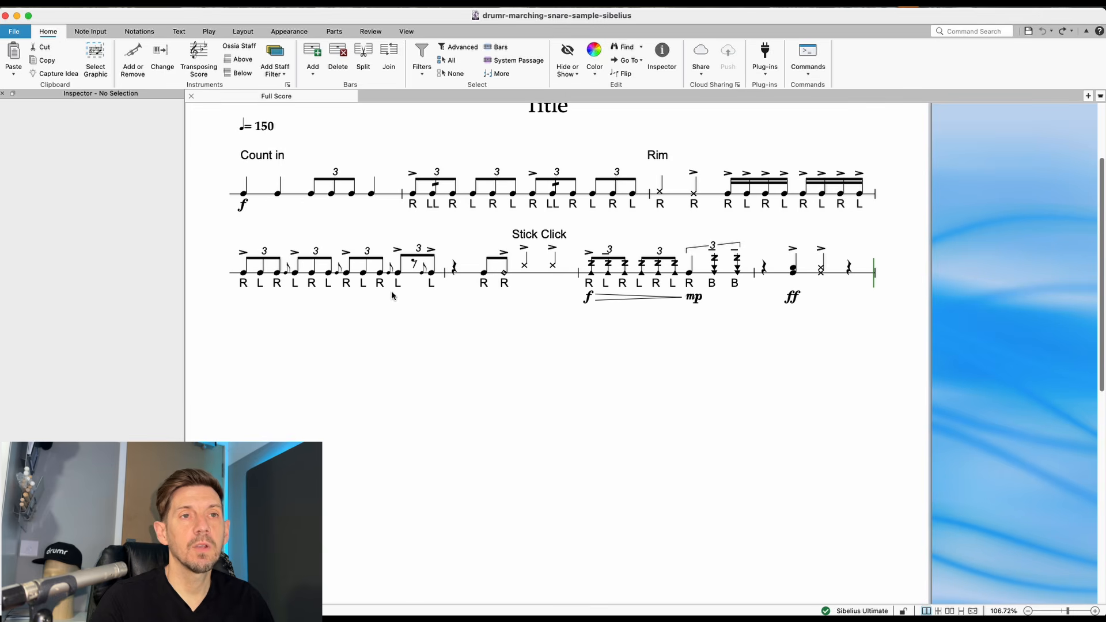
left_click(398, 273)
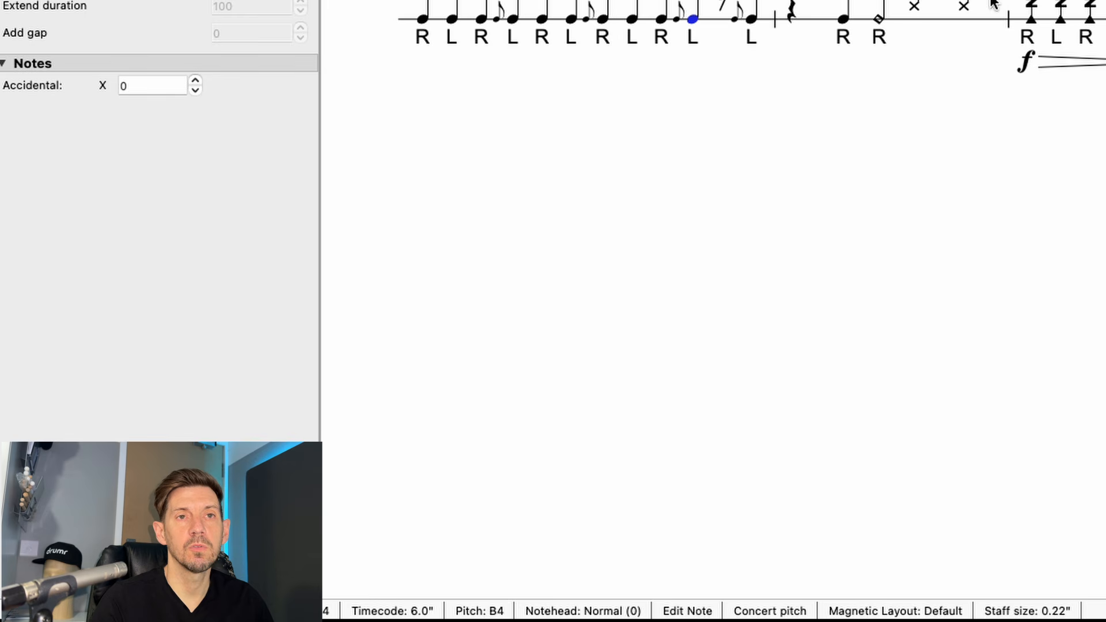
left_click(962, 8)
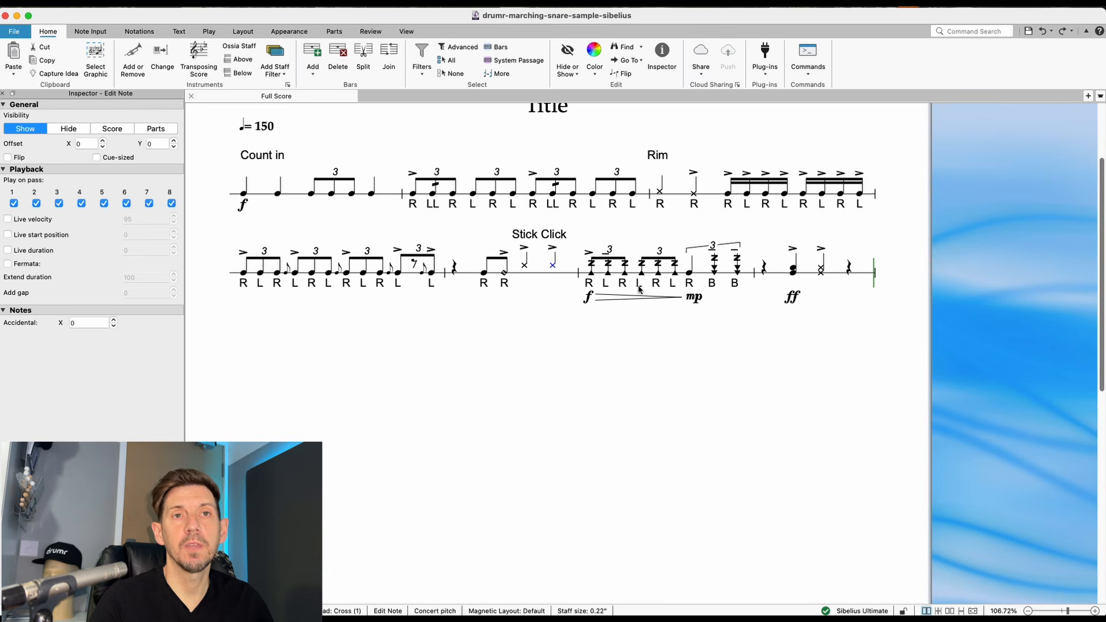
key("Escape")
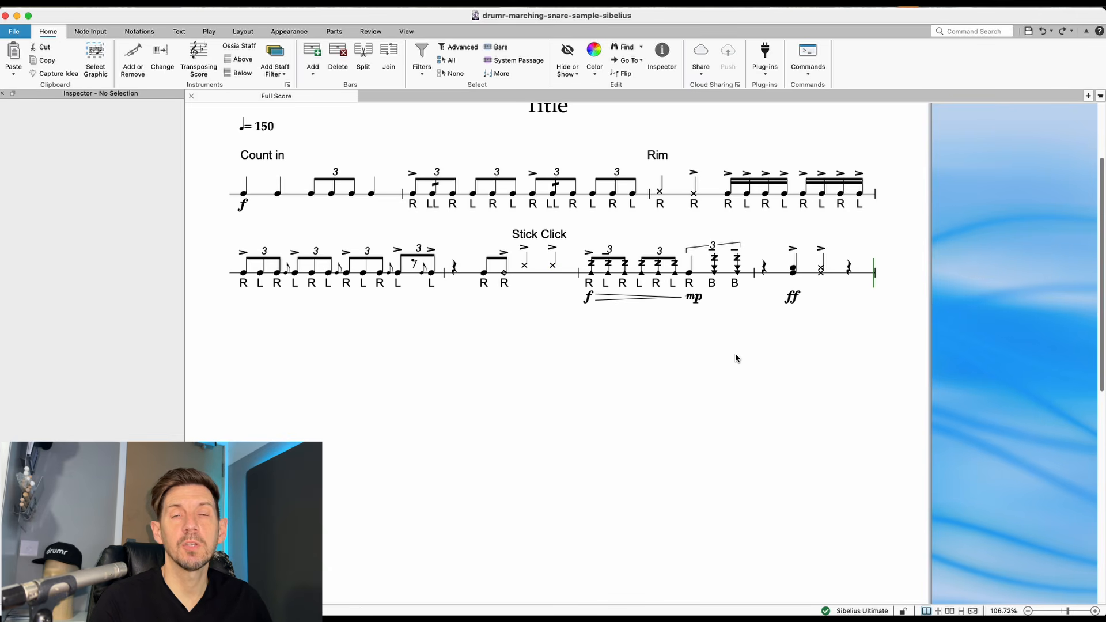
Add ten empty bars at the end of the score.
key("super+b")
key("super+b")
key("super+b")
key("super+b")
key("super+b")
key("super+b")
key("super+b")
key("super+b")
key("super+b")
key("super+b")
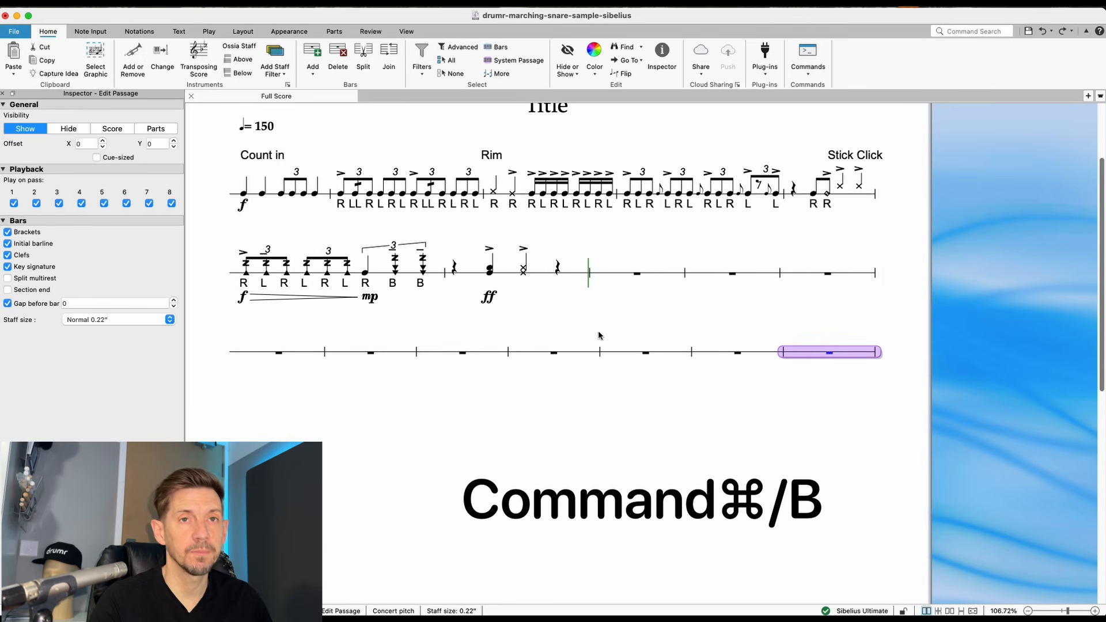
key("Escape")
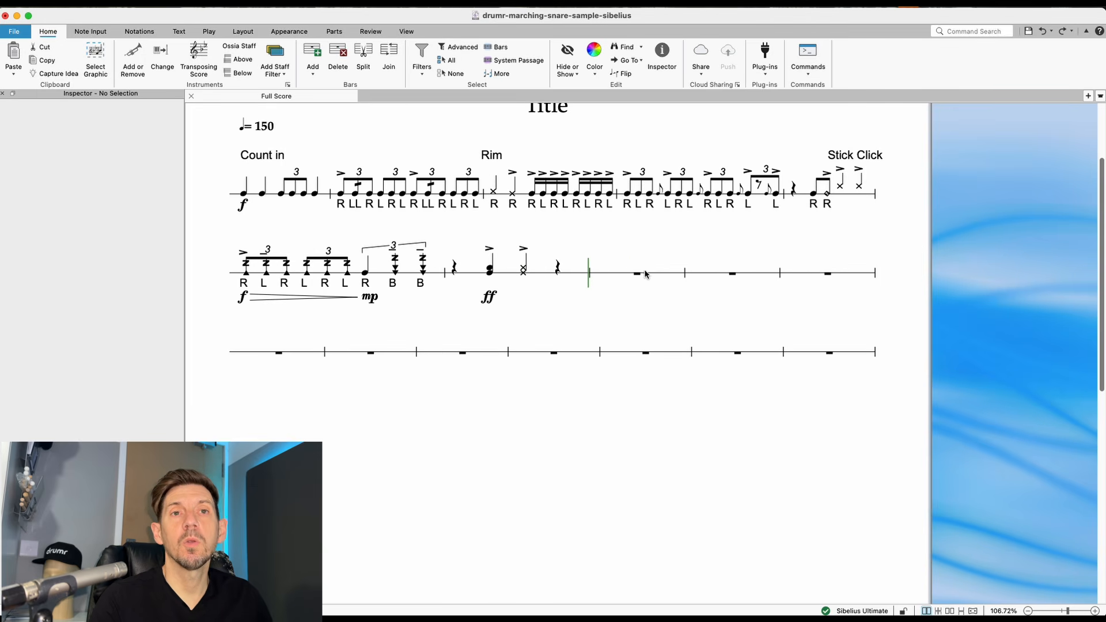
left_click(648, 275)
key("Escape")
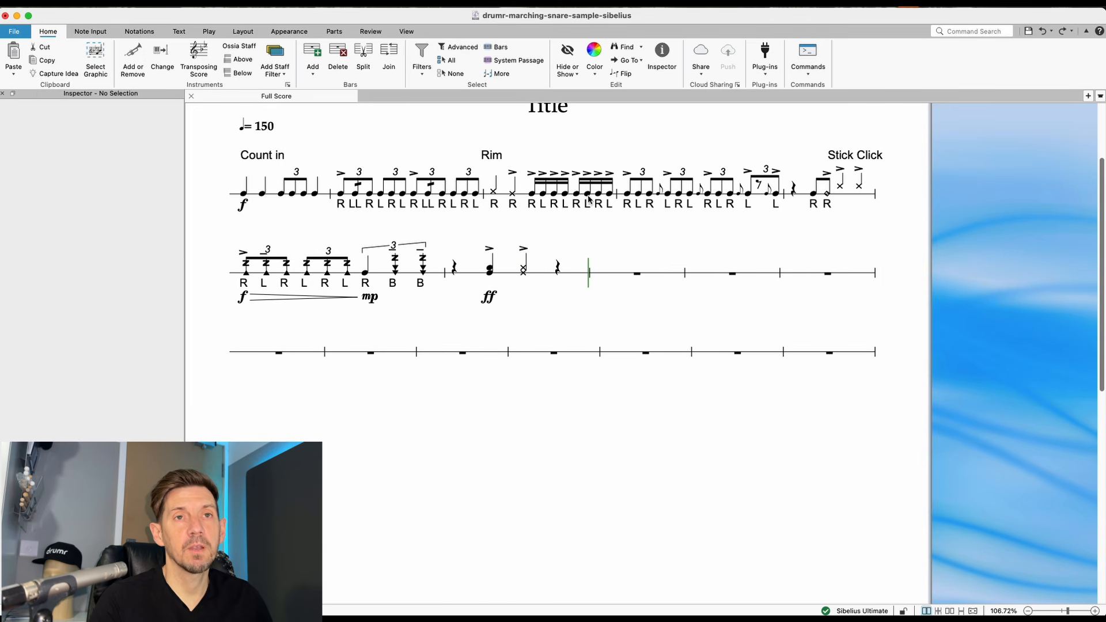
Copy an accented sixteenth note from bar 3 to the start of the first empty bar and repeat it four times.
left_click(588, 194)
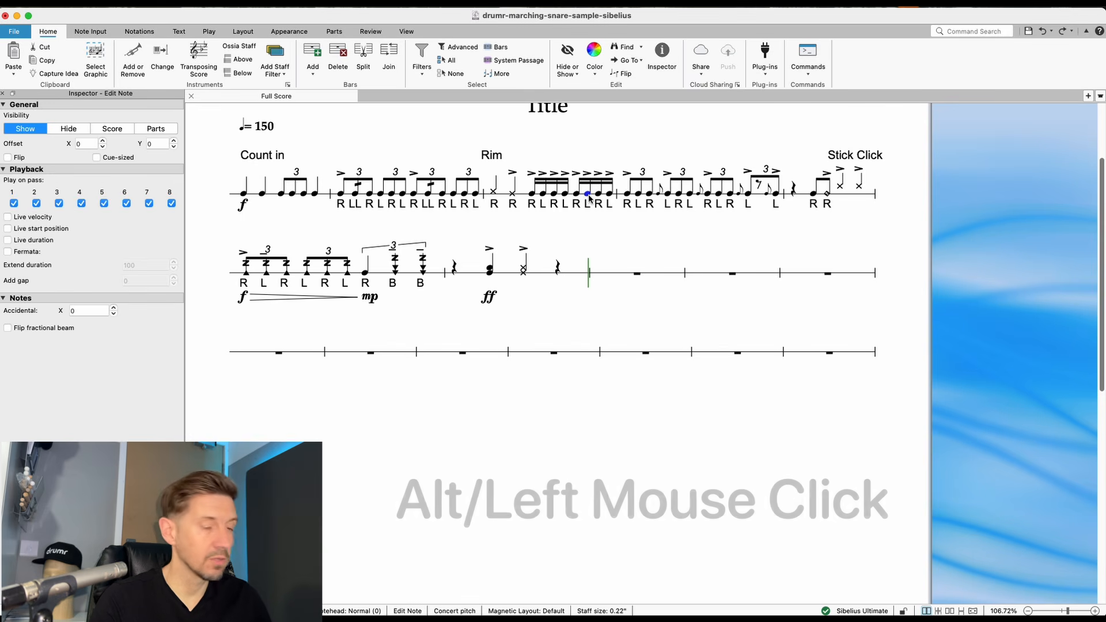
left_click(591, 276, "alt")
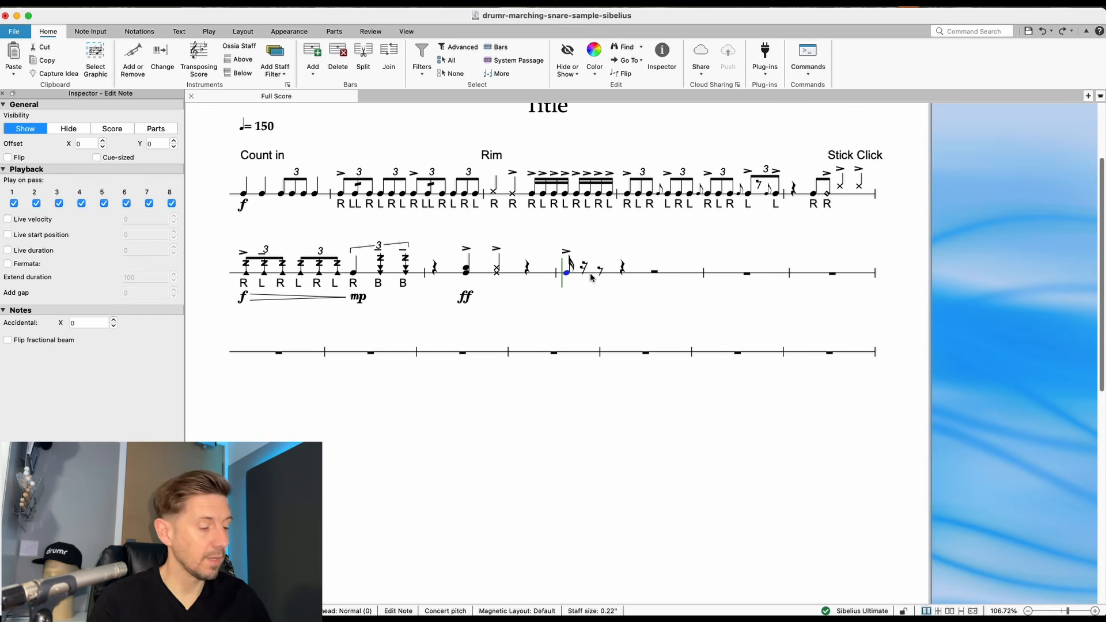
key("r")
key("r")
key("r")
key("r")
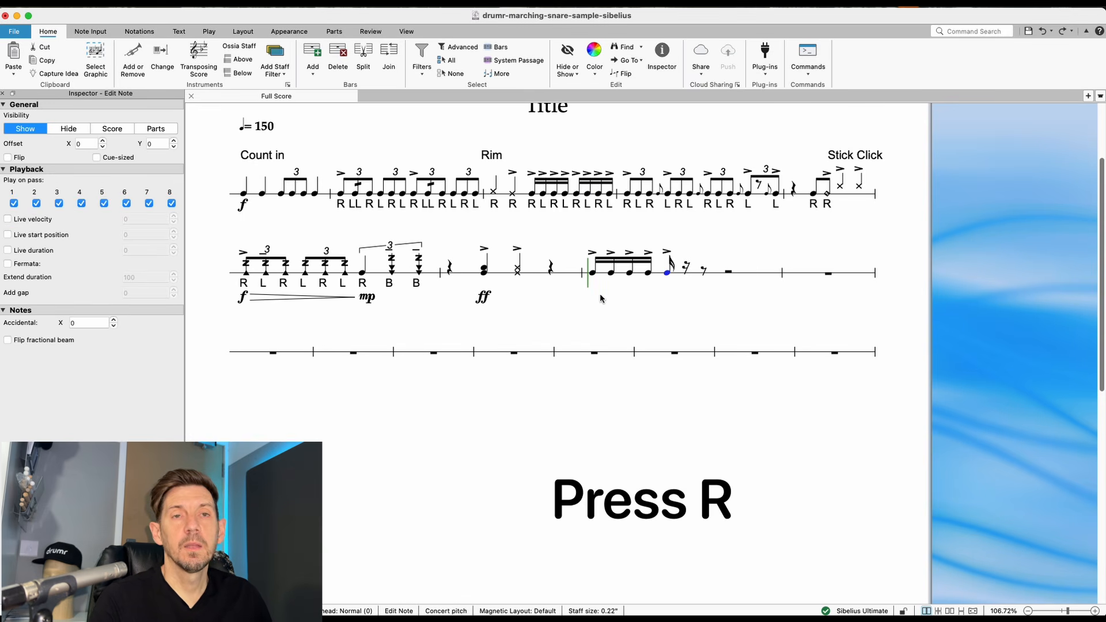
left_click(648, 297)
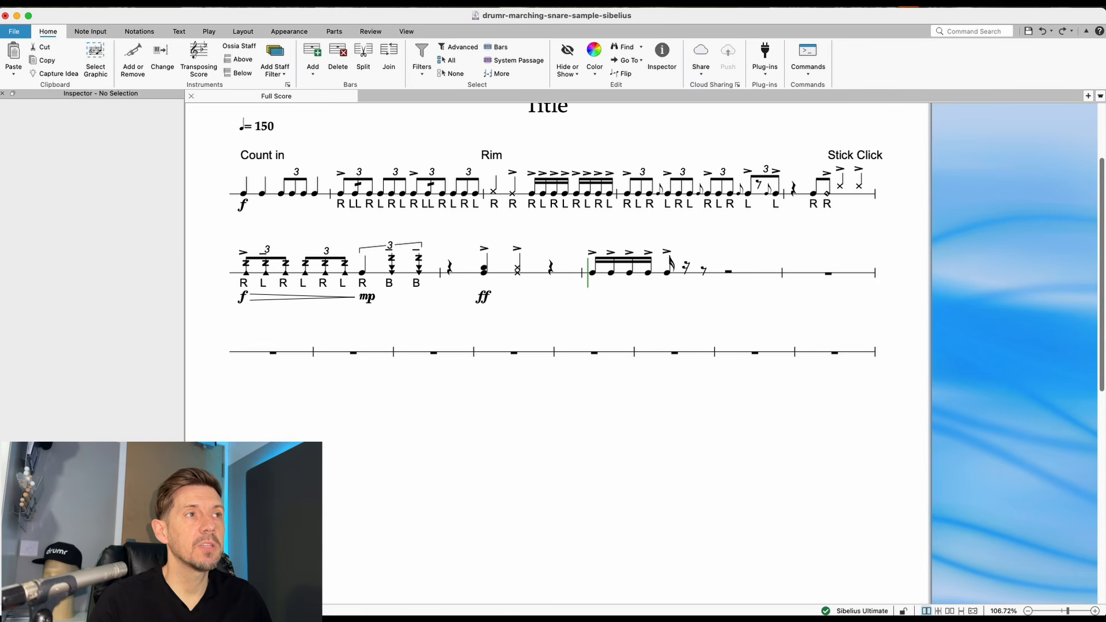
Show the Keypad beside the score and enter three eighth notes after the accented sixteenths in the new bar.
key("super+alt+k")
left_click_drag(173, 110, 983, 128)
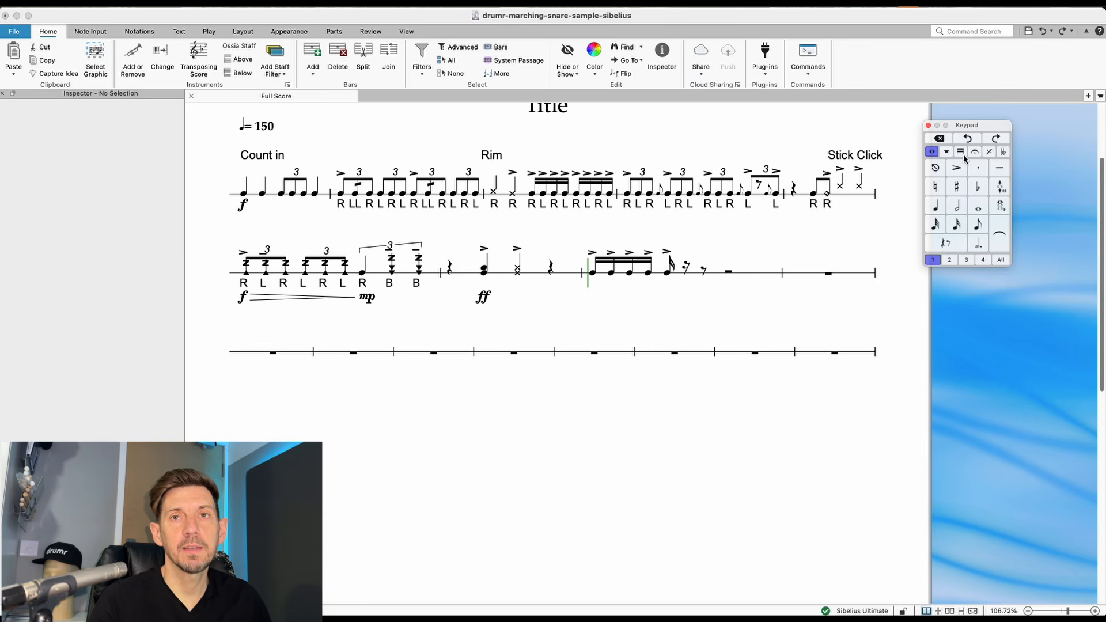
left_click(981, 225)
left_click(685, 272)
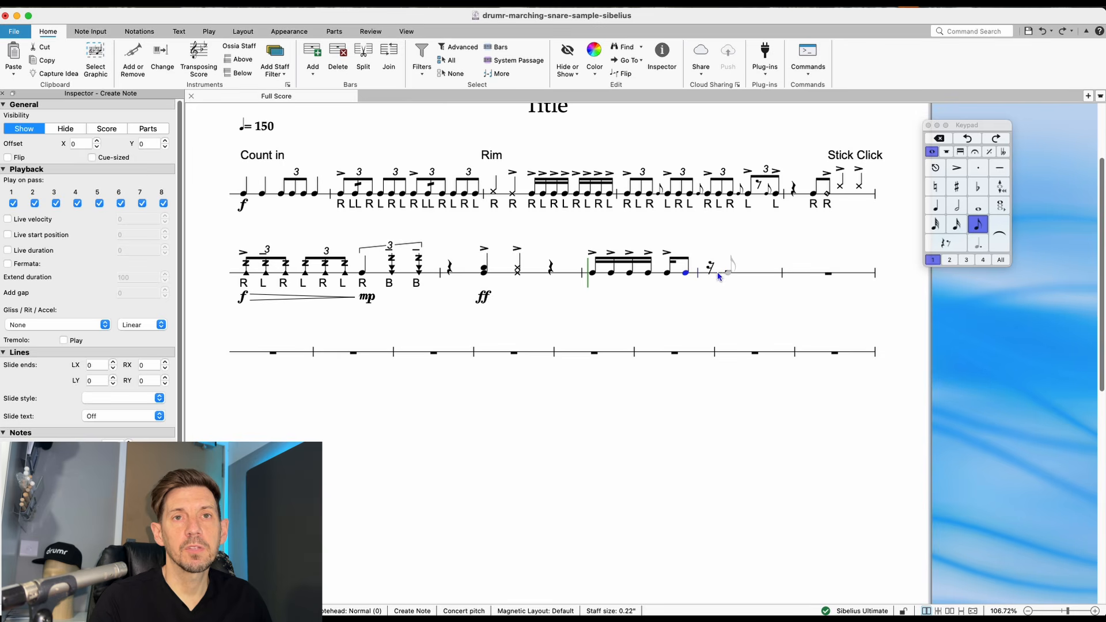
left_click(728, 271)
left_click(732, 272)
key("Escape")
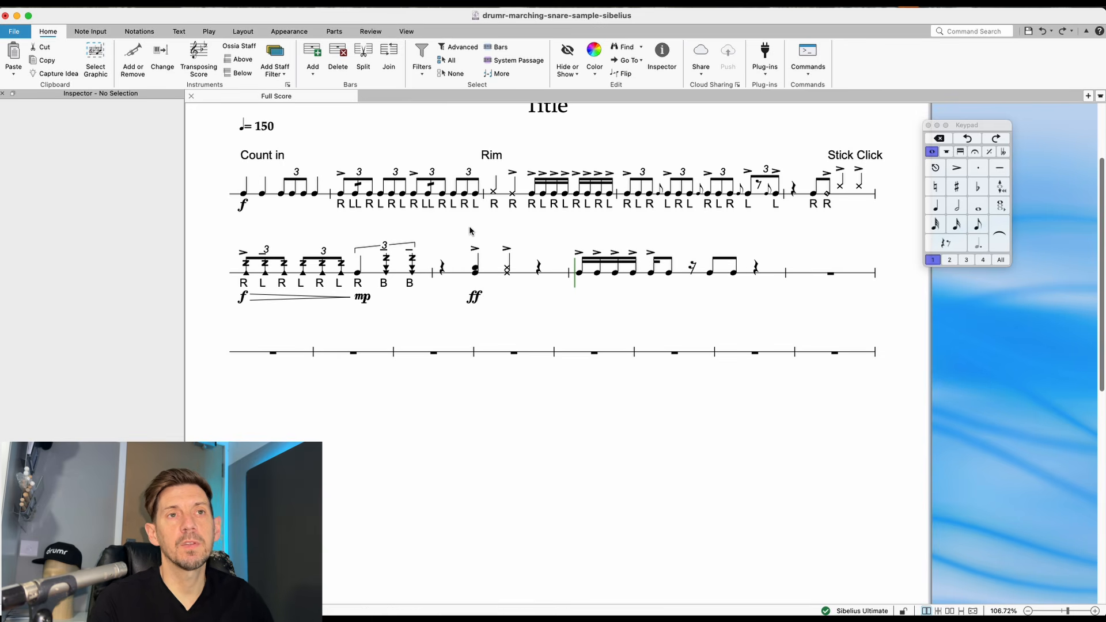
Change the new bar's fifth note to an eighth note and repeat it so beats two and three hold four accented eighths.
left_click(428, 195)
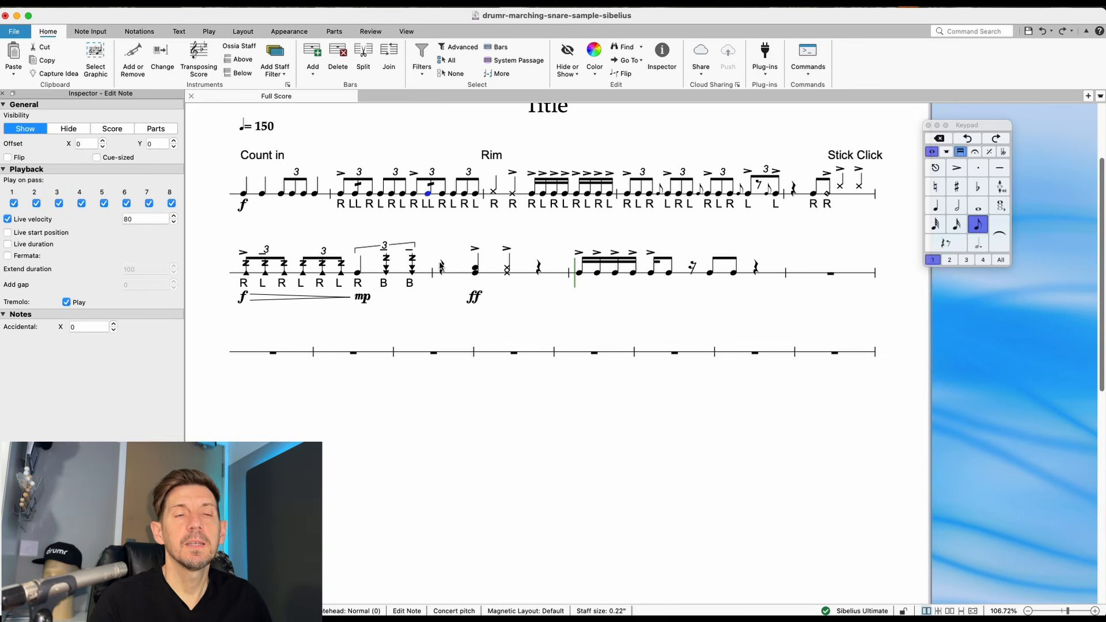
left_click(651, 272)
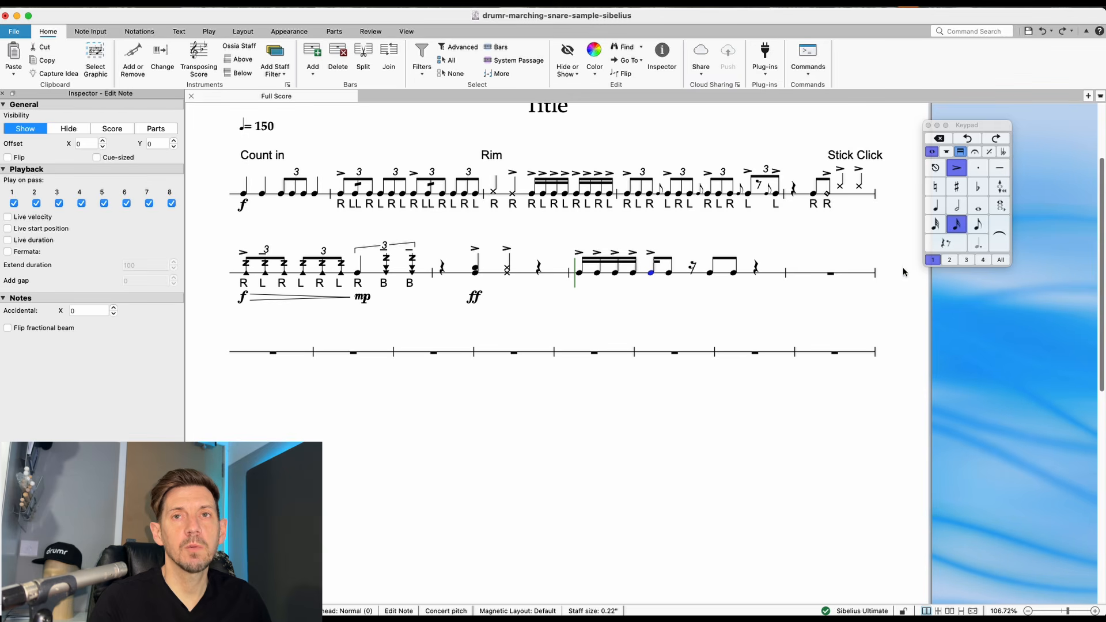
left_click(978, 224)
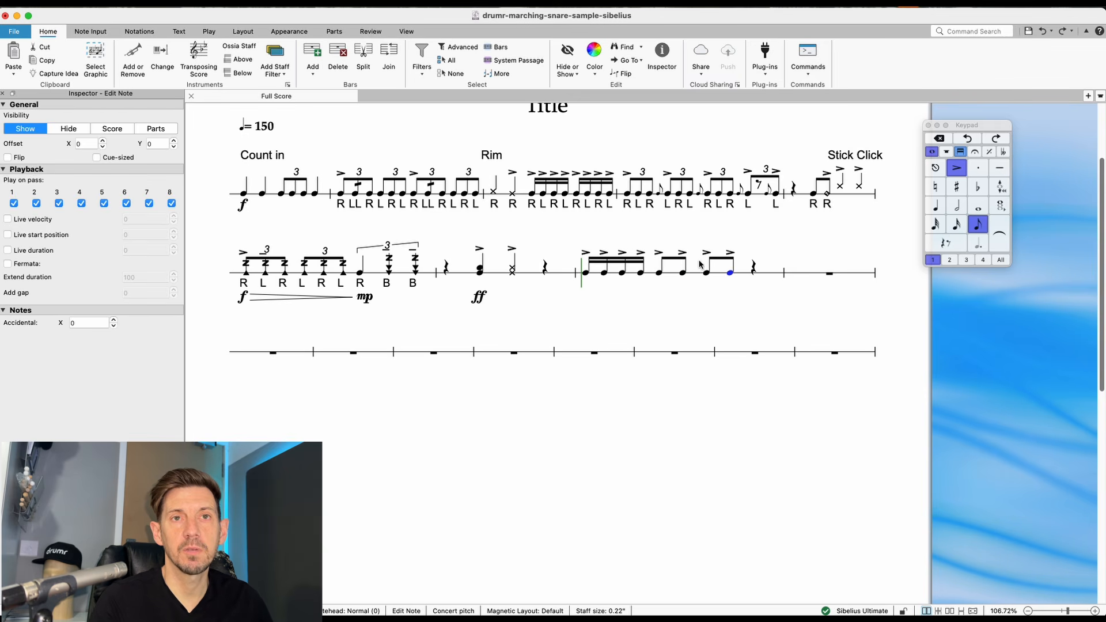
Remove the accents from all notes in the new bar.
left_click(656, 275)
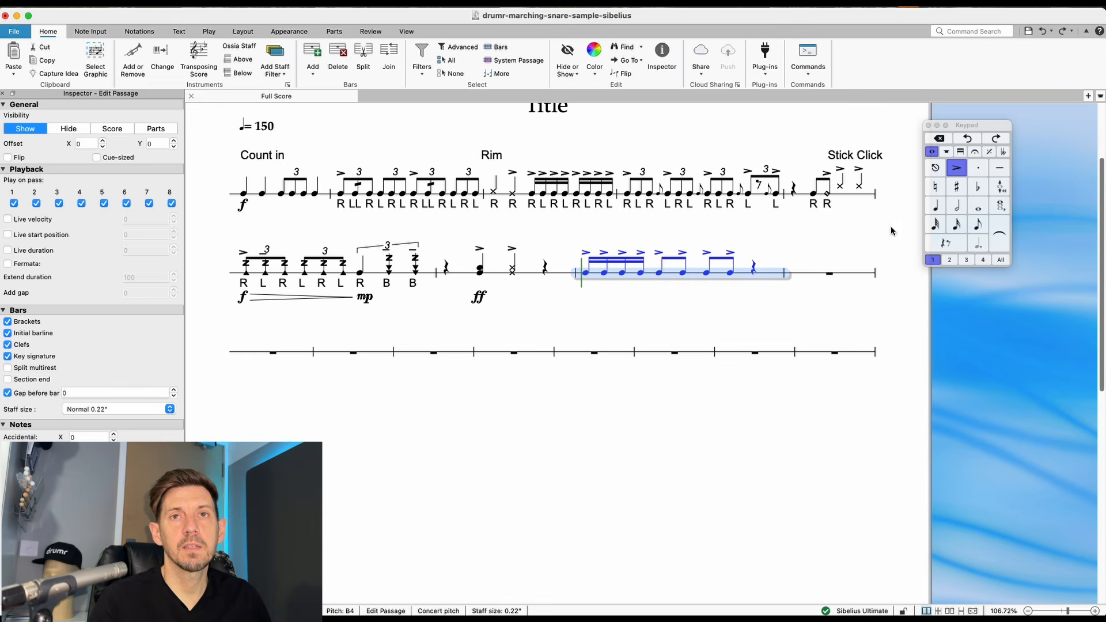
left_click(956, 168)
left_click(595, 299)
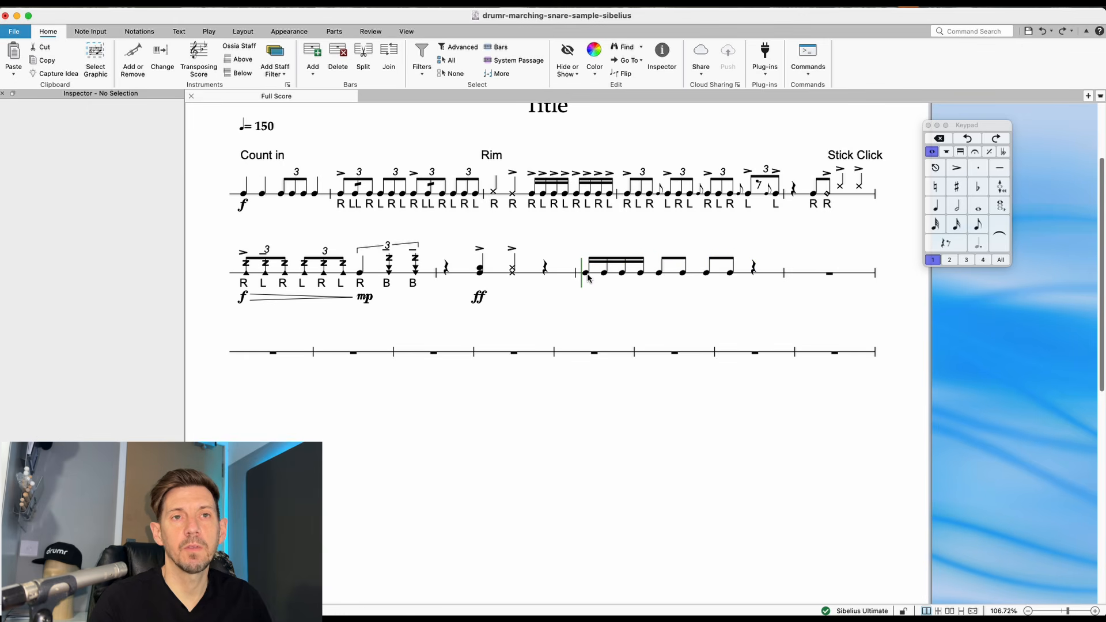
Enter a quarter note on beat four of the new bar, replacing the rest.
left_click(732, 274)
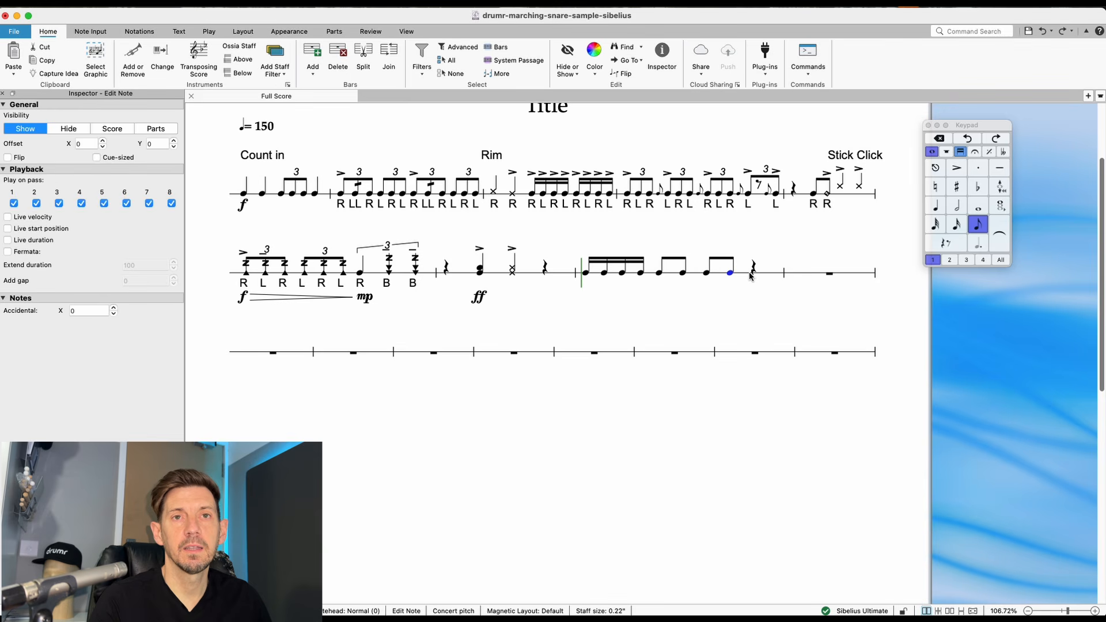
key("c")
left_click(936, 207)
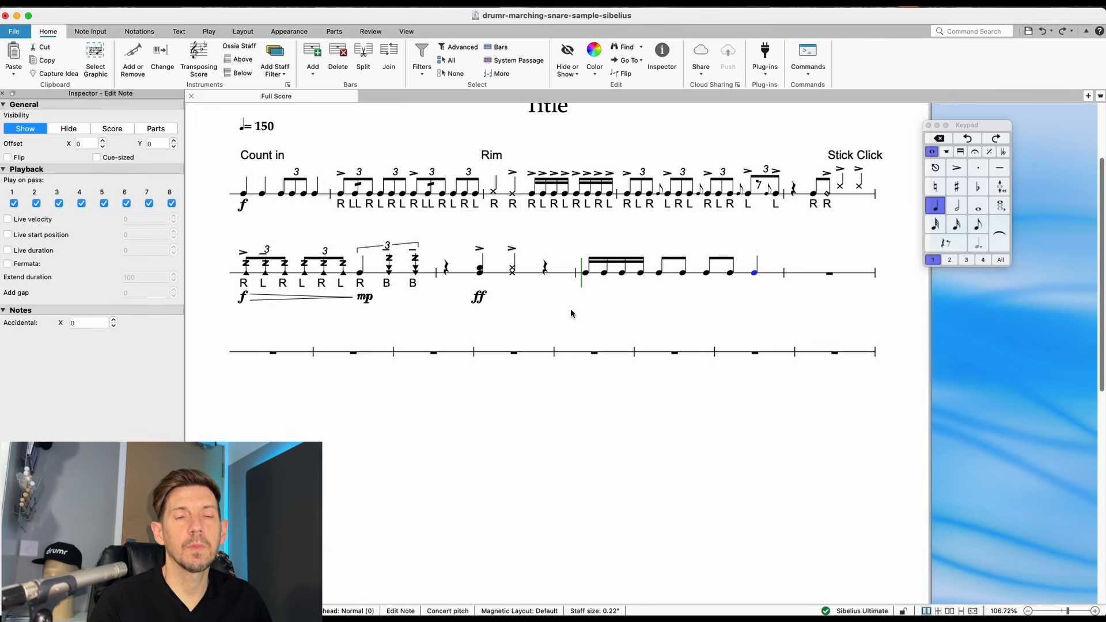
left_click(596, 300)
Add accents to the first and fourth sixteenth notes of the new bar.
left_click(588, 274)
key("equal")
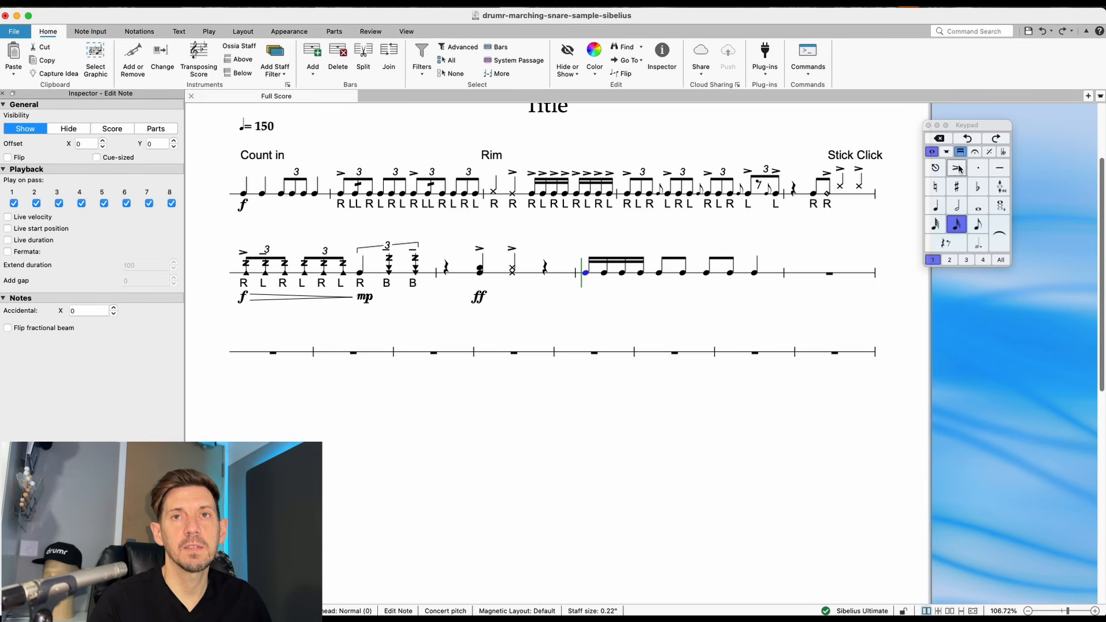
left_click(641, 273)
key("equal")
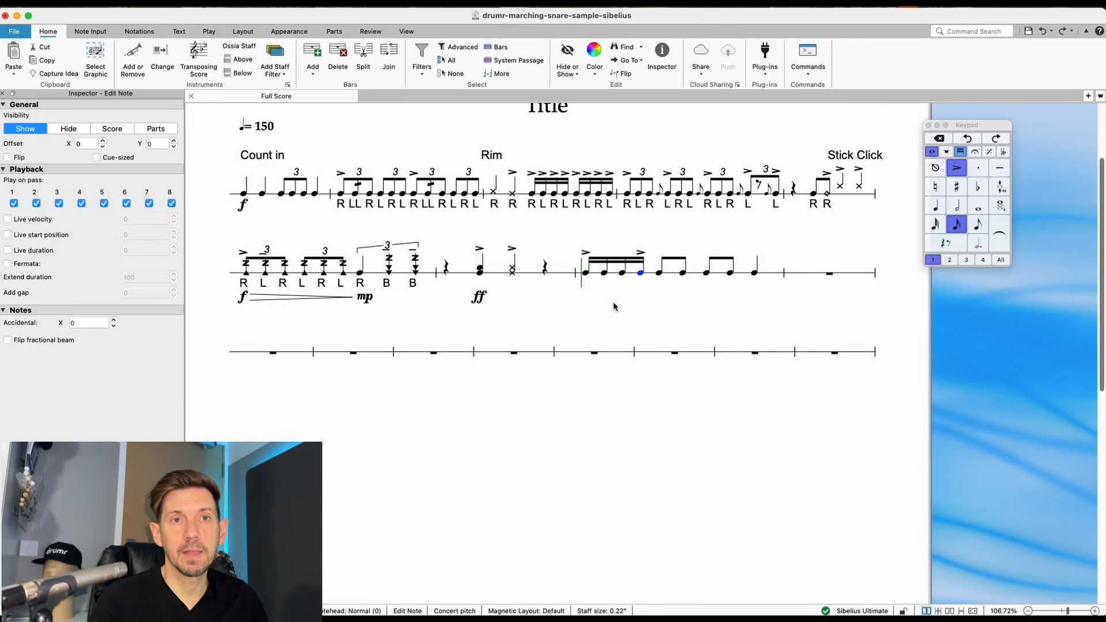
Add a forte (f) dynamic marking under the first note of the new bar.
left_click(585, 273)
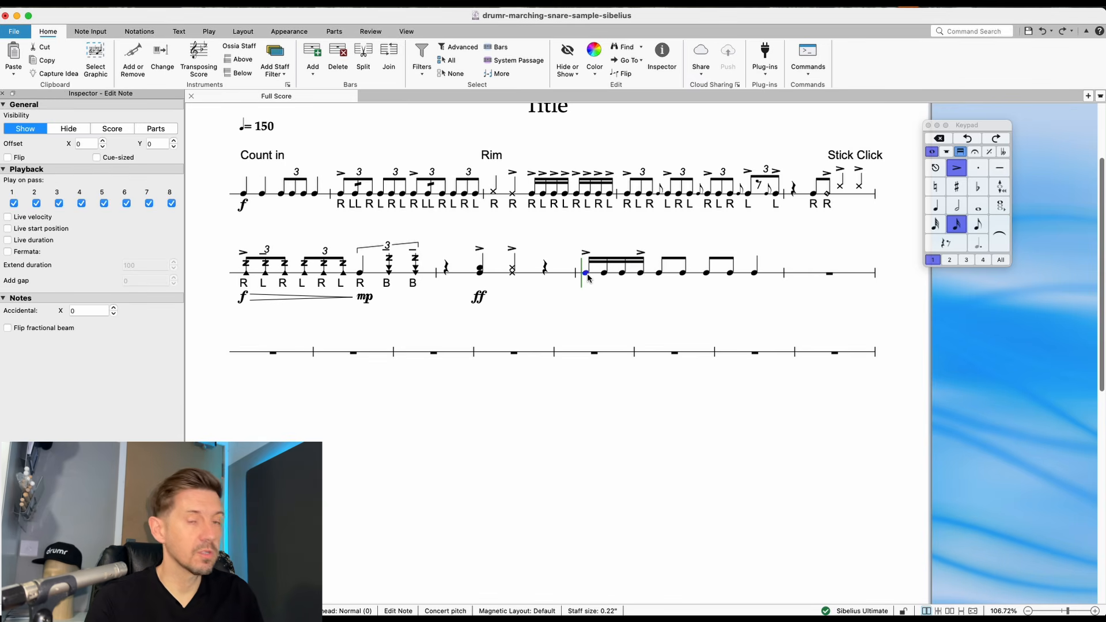
key("super+e")
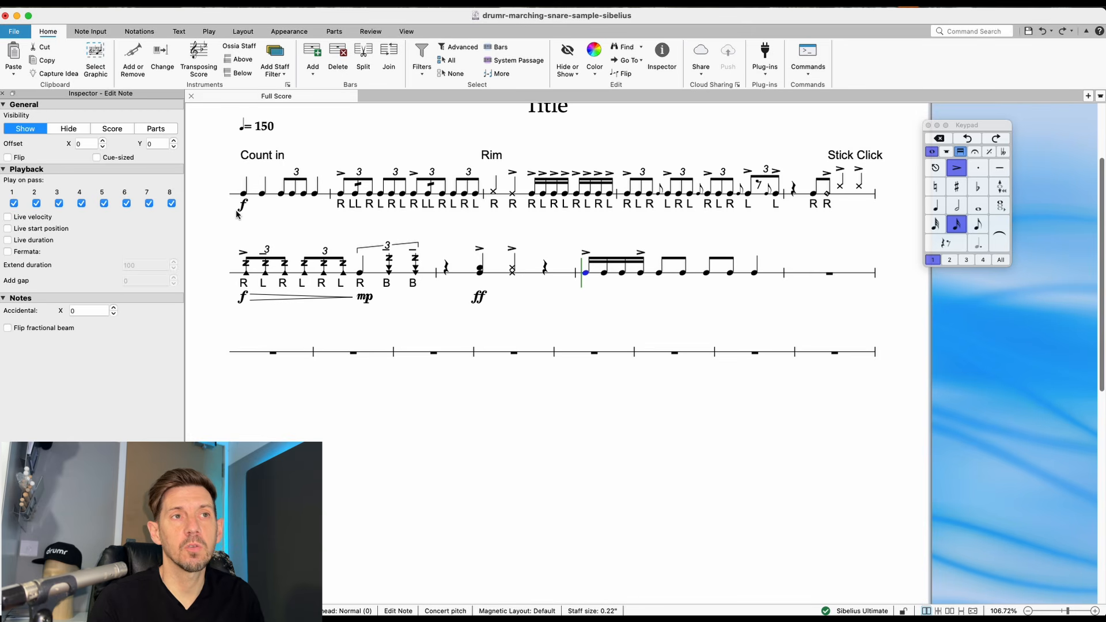
key("super+e")
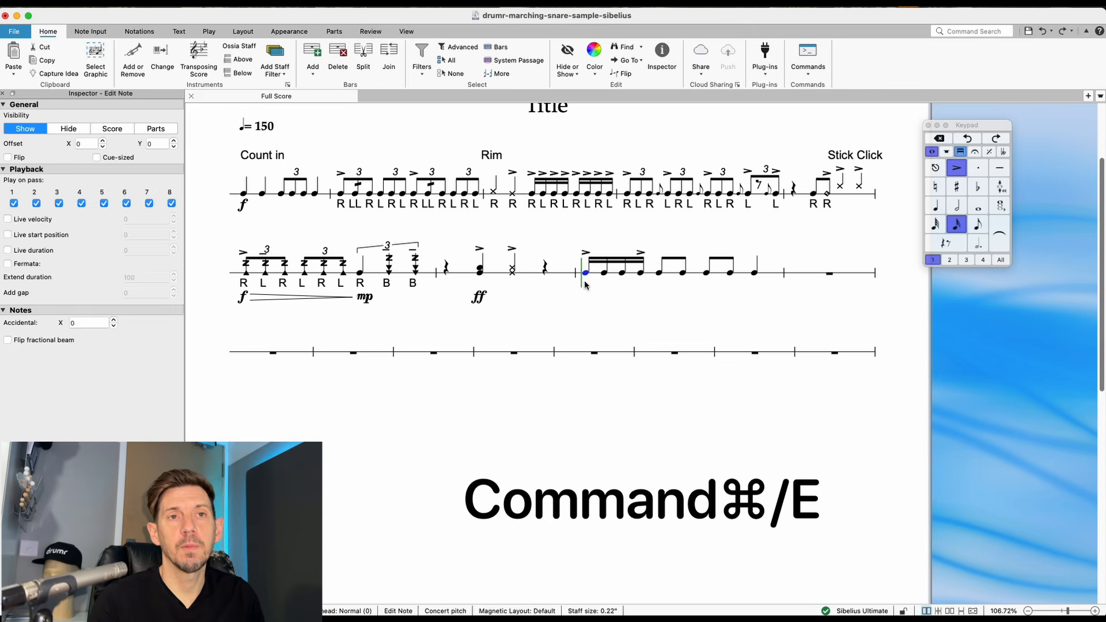
type("e")
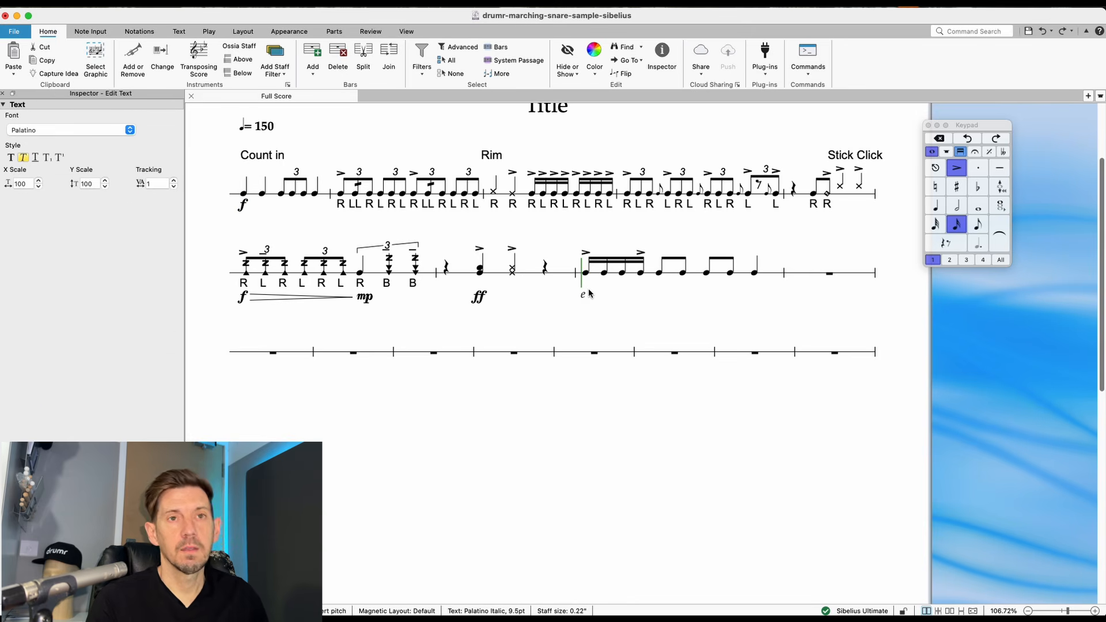
right_click(582, 291)
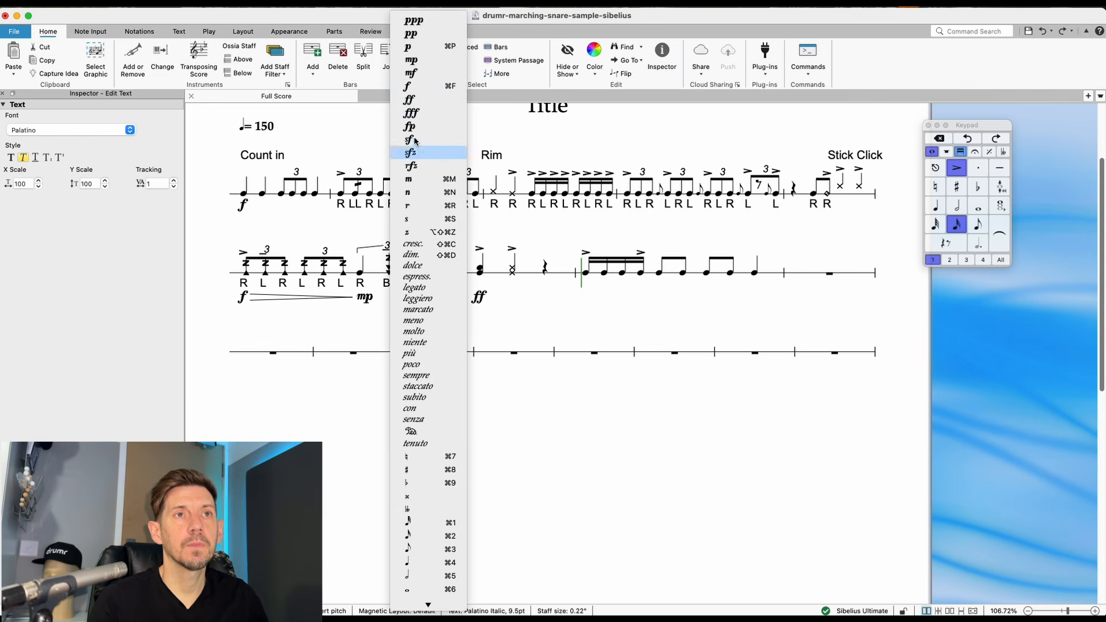
left_click(429, 87)
left_click(534, 311)
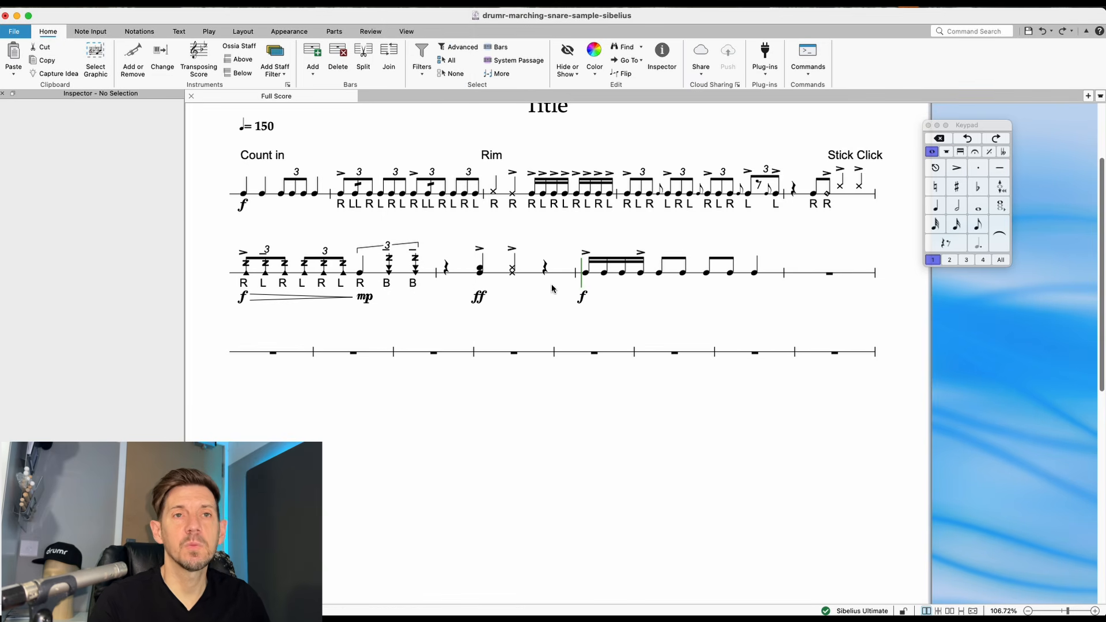
Enable a live velocity of 80 for the new bar's unaccented second and third sixteenths and its first three eighth notes.
left_click(585, 273)
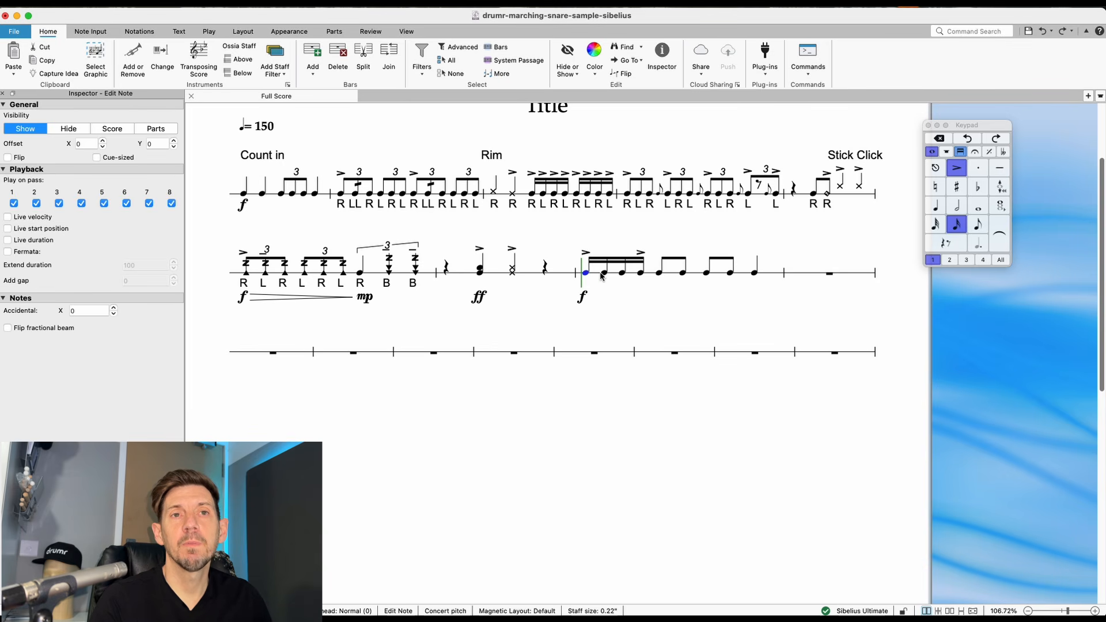
left_click(603, 274)
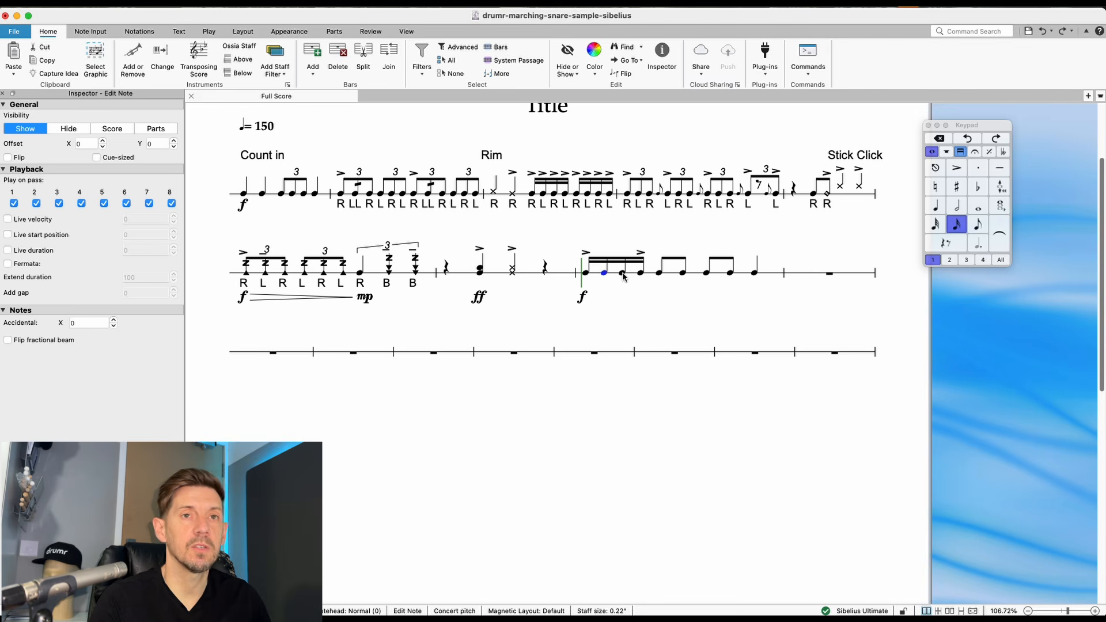
left_click(622, 273, "super")
left_click(659, 273, "super")
left_click(682, 273, "super")
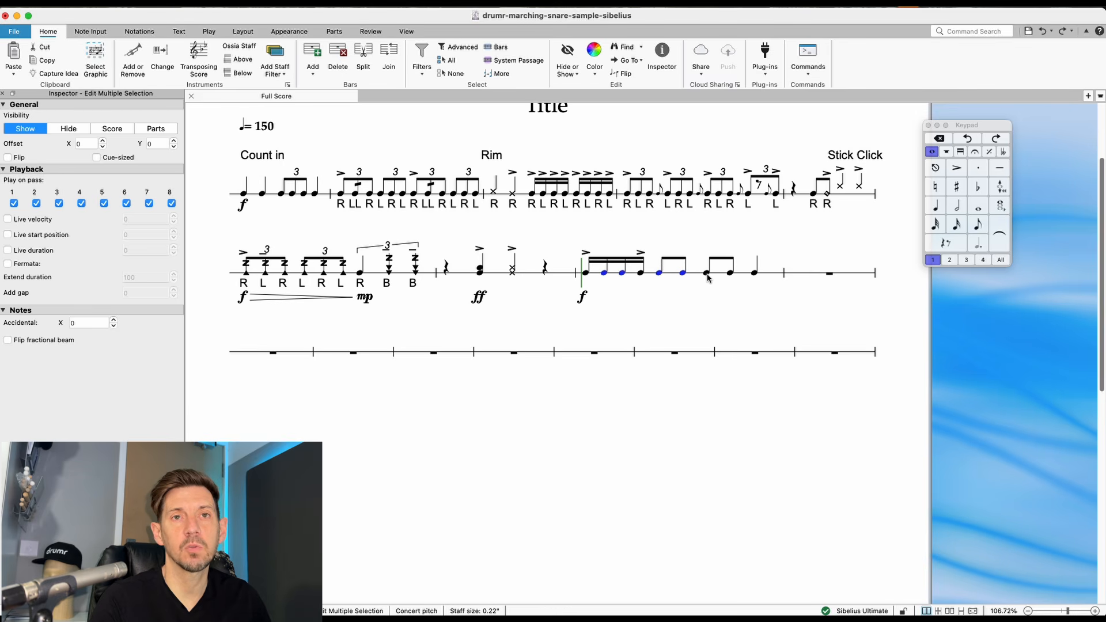
left_click(707, 272, "super")
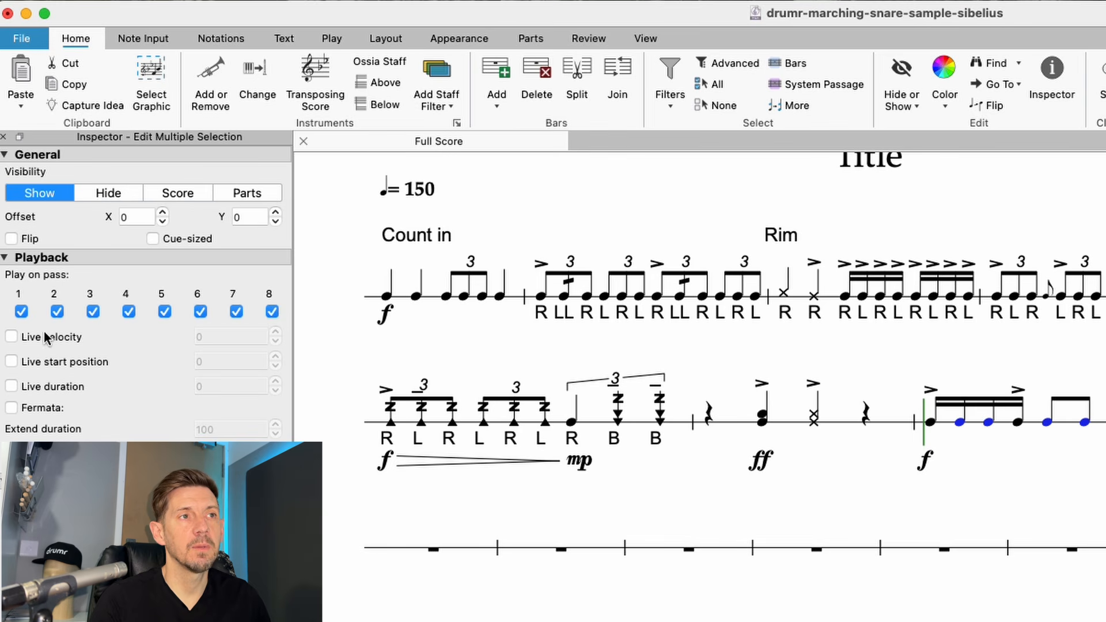
left_click(12, 337)
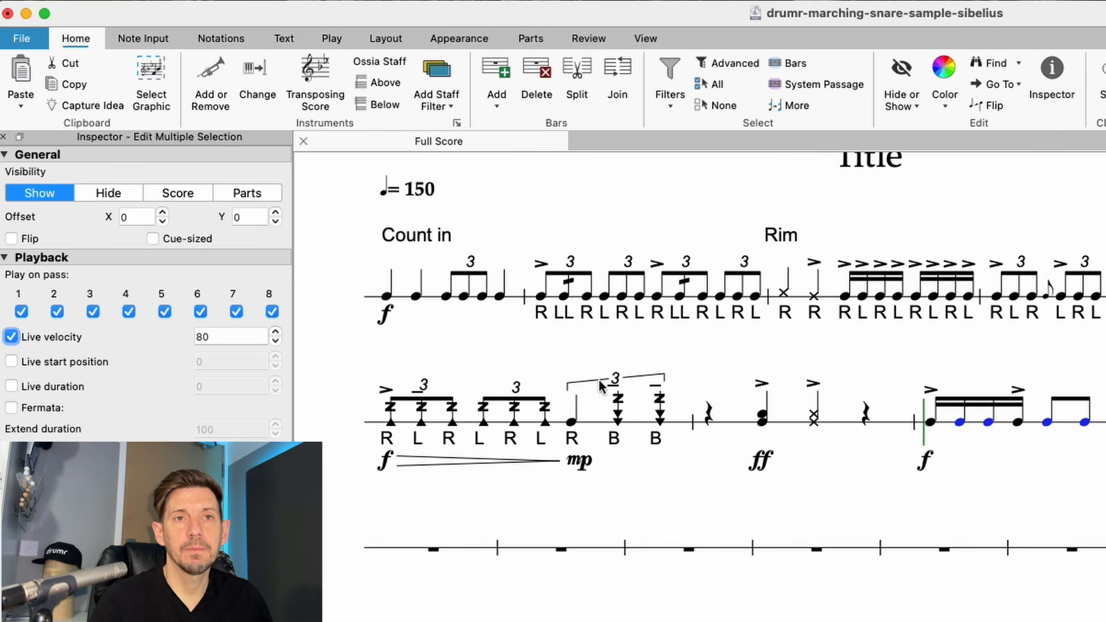
left_click(1002, 473)
Try a mezzo-forte (mf) dynamic under the new bar's second sixteenth note, and remove it again.
left_click(607, 280)
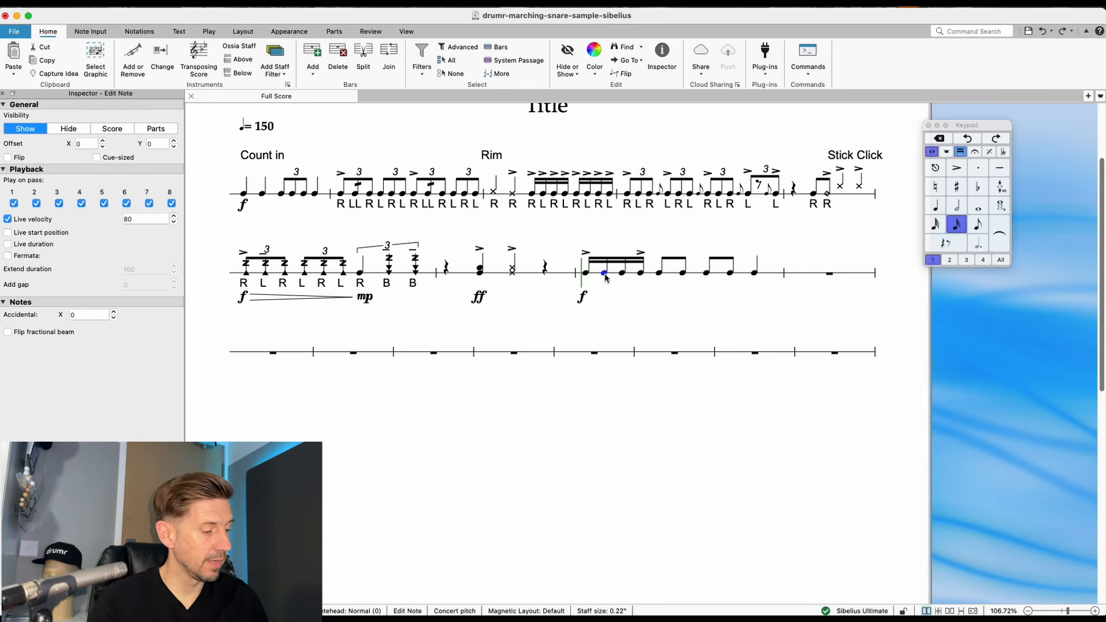
key("super+e")
right_click(603, 294)
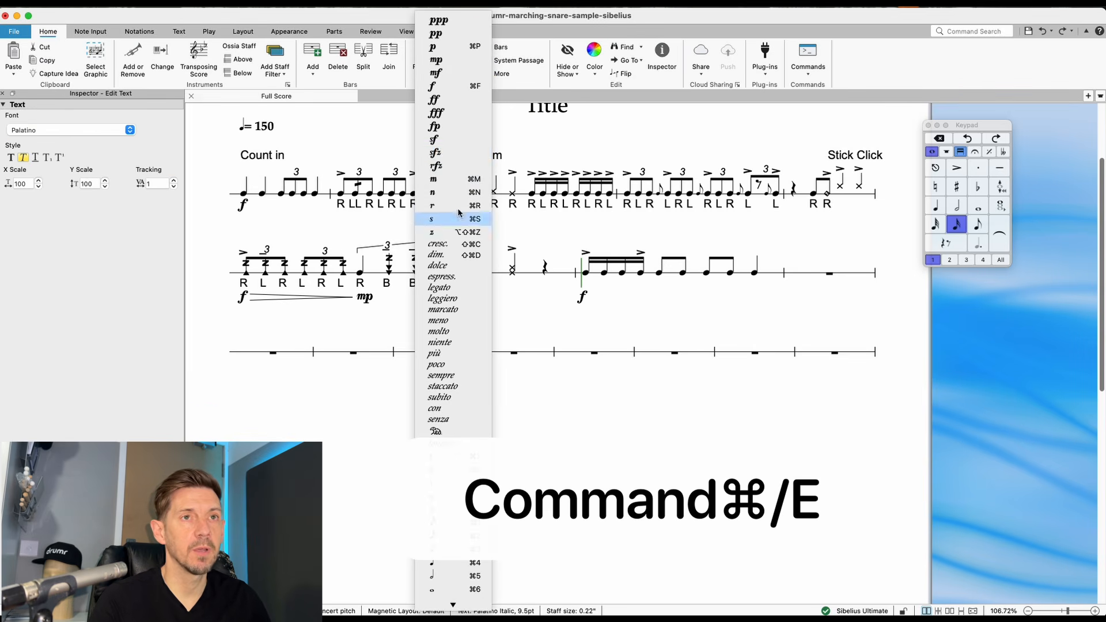
left_click(436, 72)
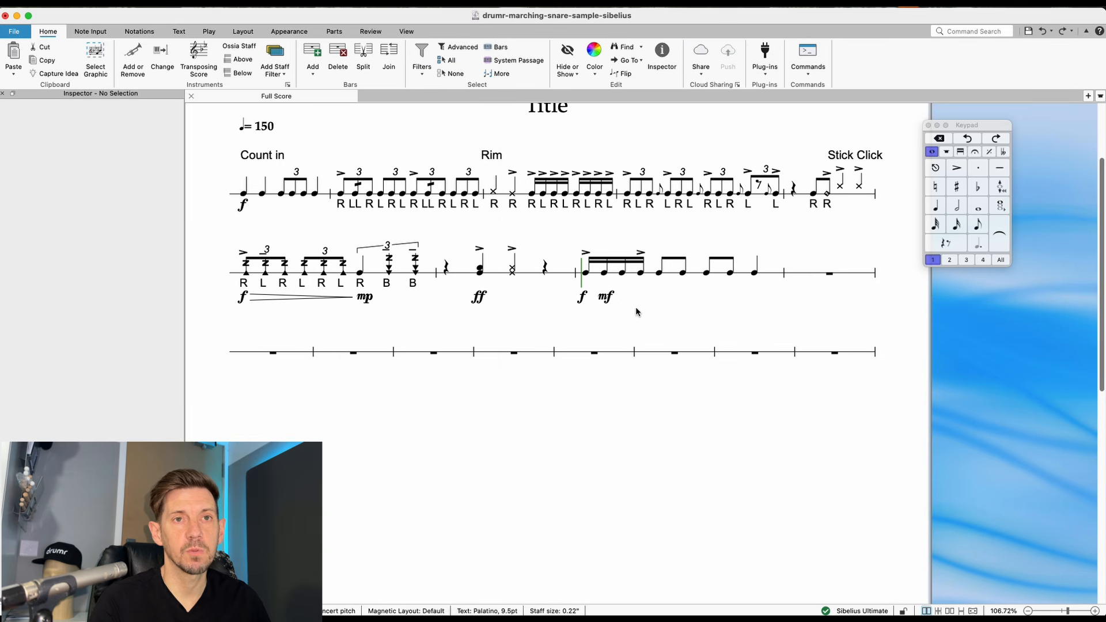
key("Escape")
key("Delete")
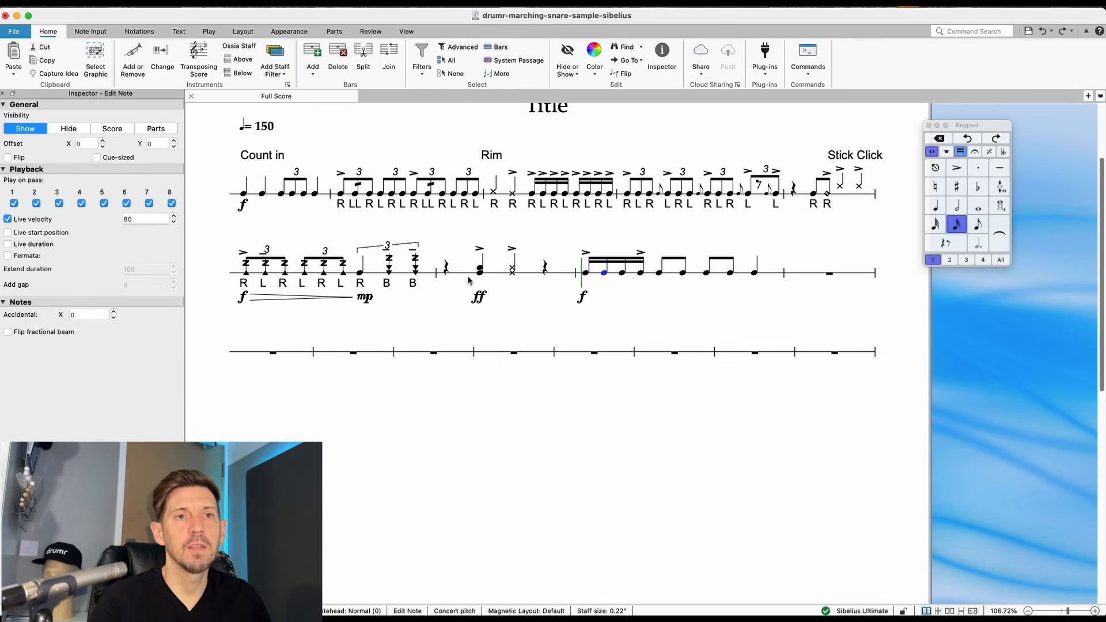
left_click(653, 303)
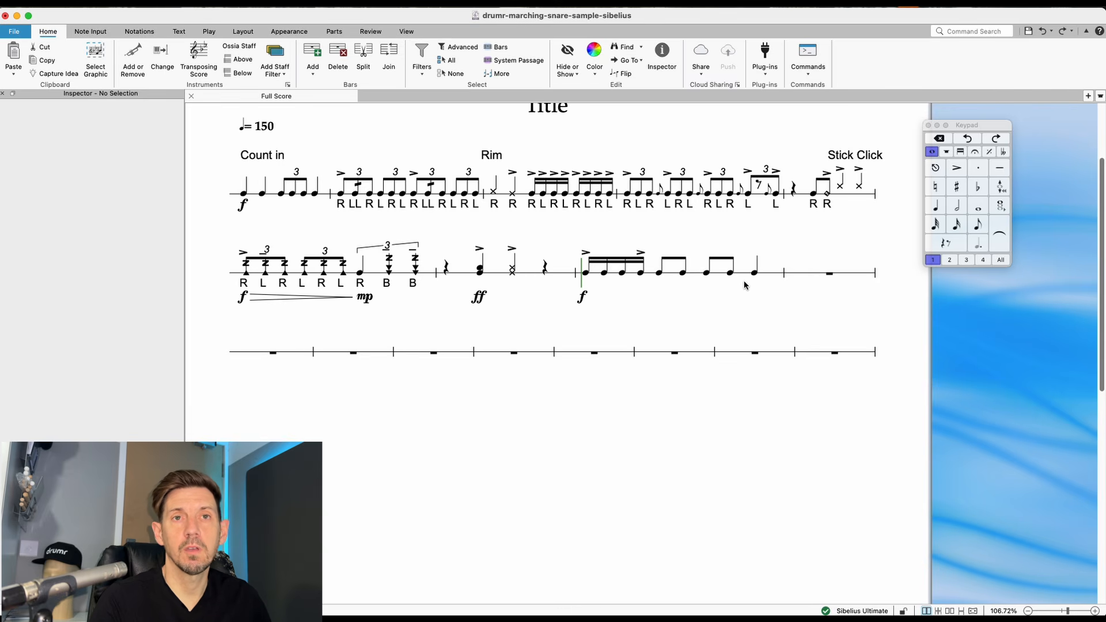
Change the notehead of the second eighth note on beat two of the new bar to Cross.
left_click(681, 273)
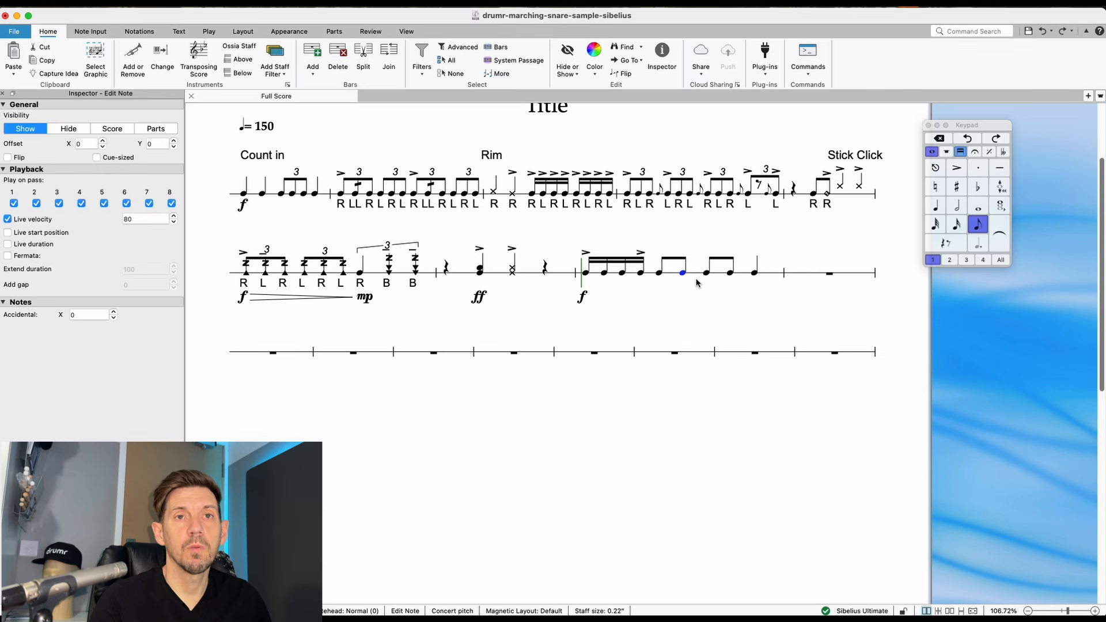
left_click(513, 194)
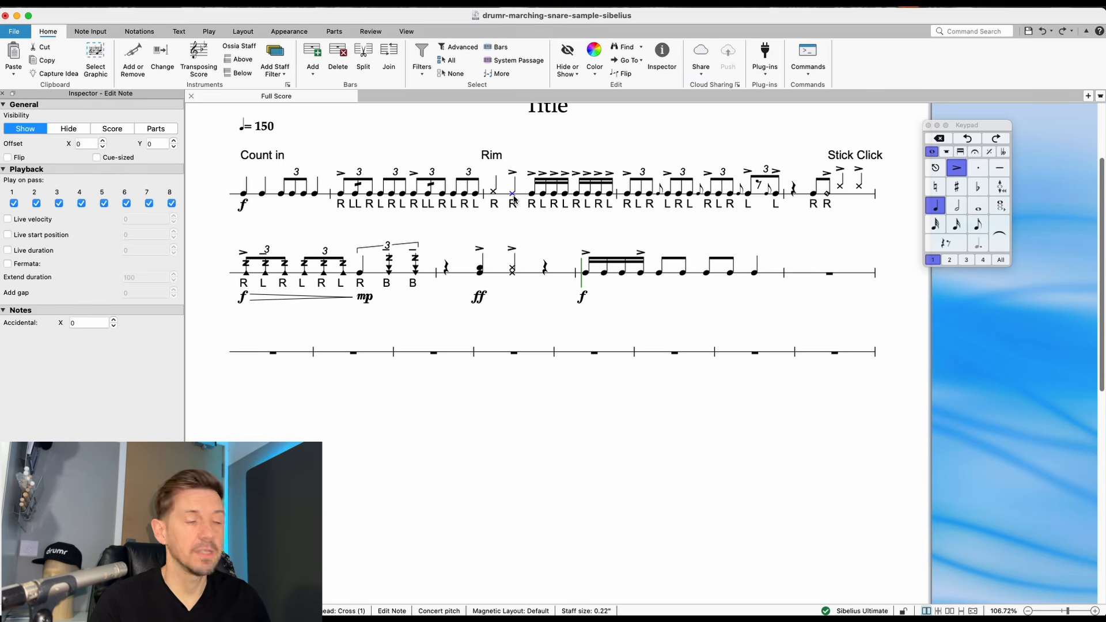
left_click(684, 275)
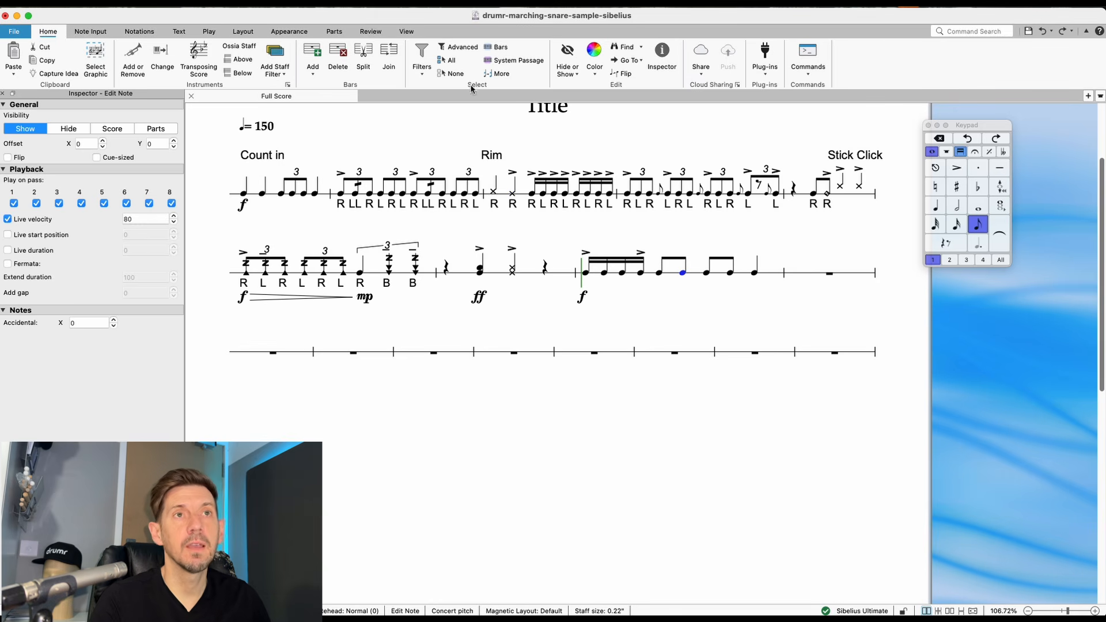
left_click(140, 33)
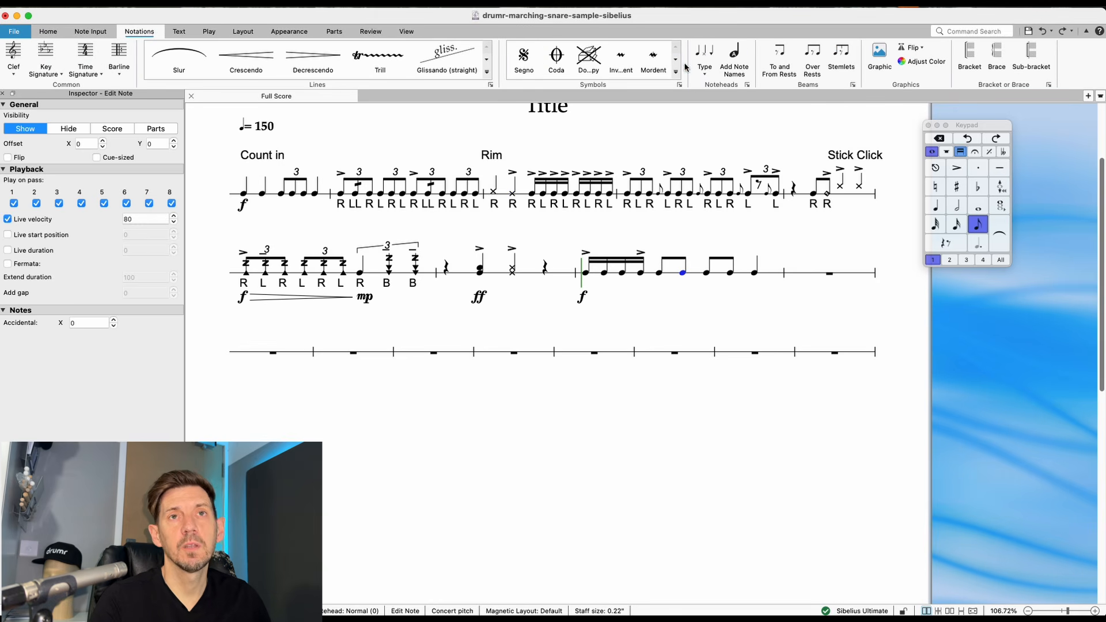
left_click(703, 75)
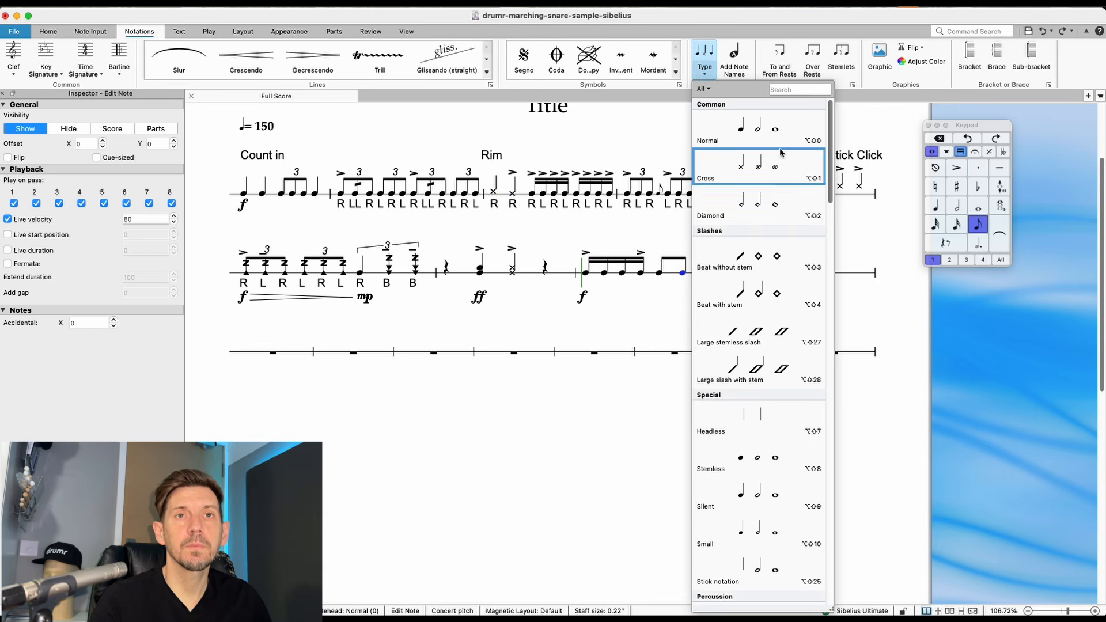
left_click(746, 173)
Examine the percussion notehead types, and look up the rimshot, stick click and rim noteheads in the Drumr Marching Snare reference document.
left_click(702, 78)
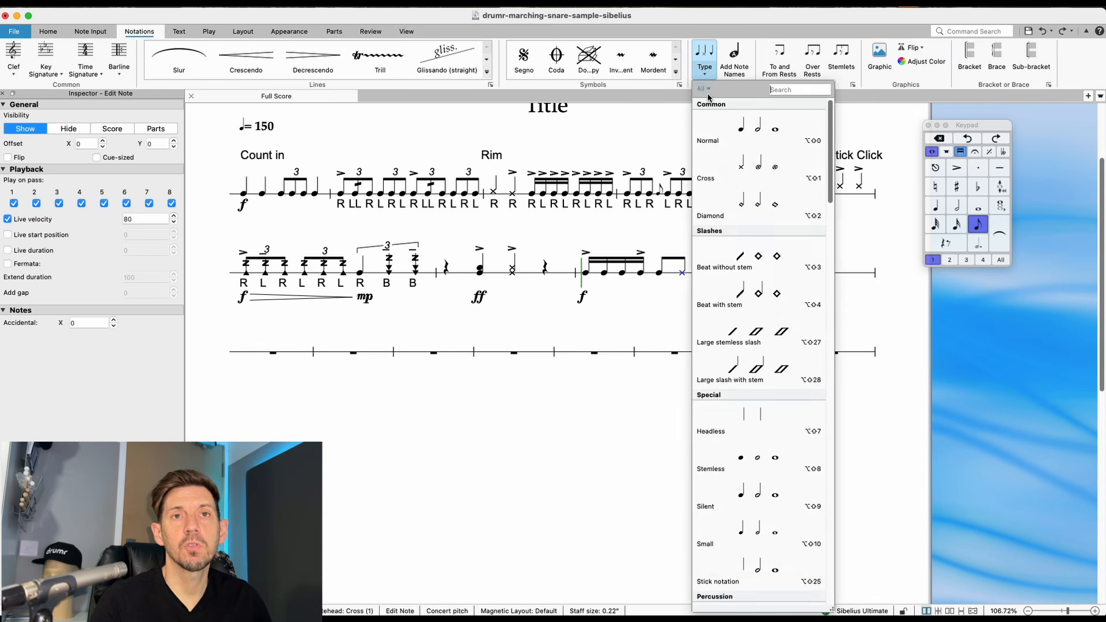
scroll(762, 313, "down", 10)
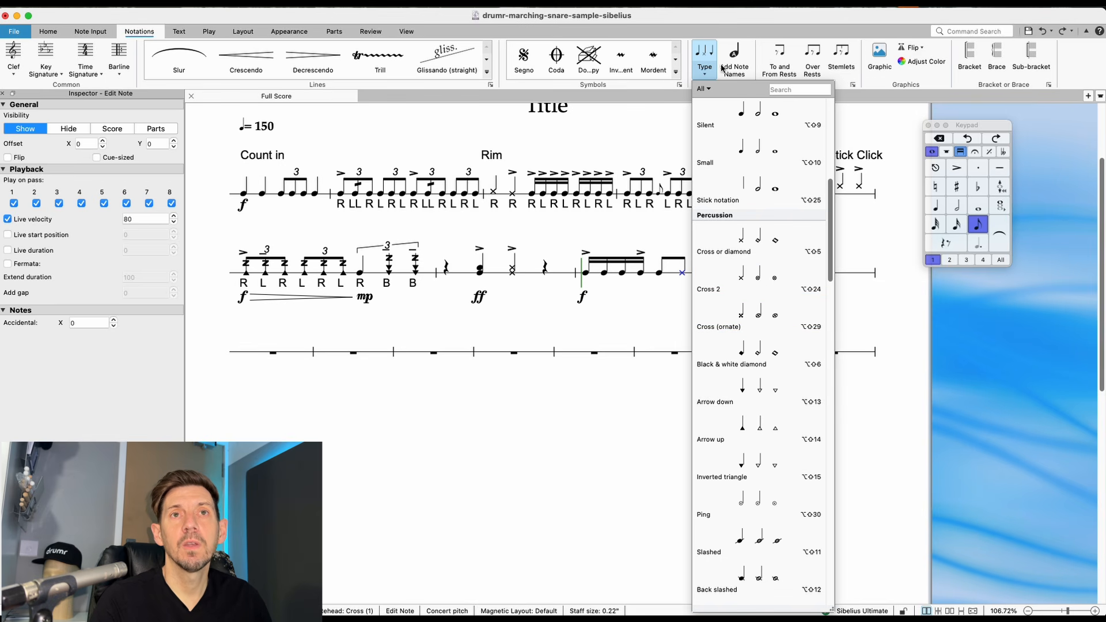
left_click(697, 56)
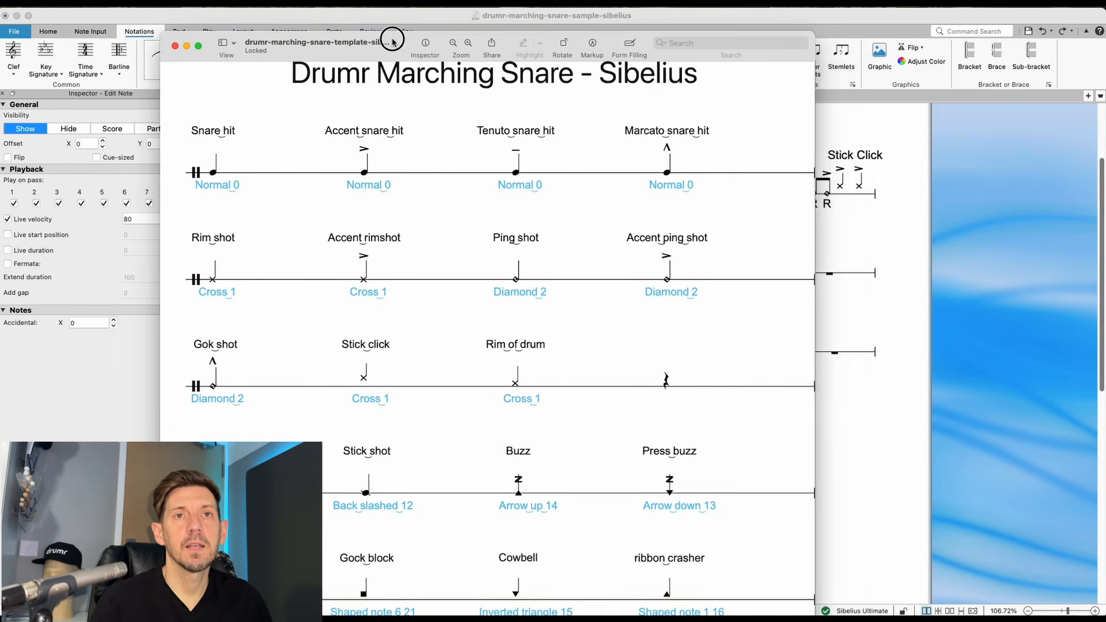
left_click_drag(395, 29, 419, 27)
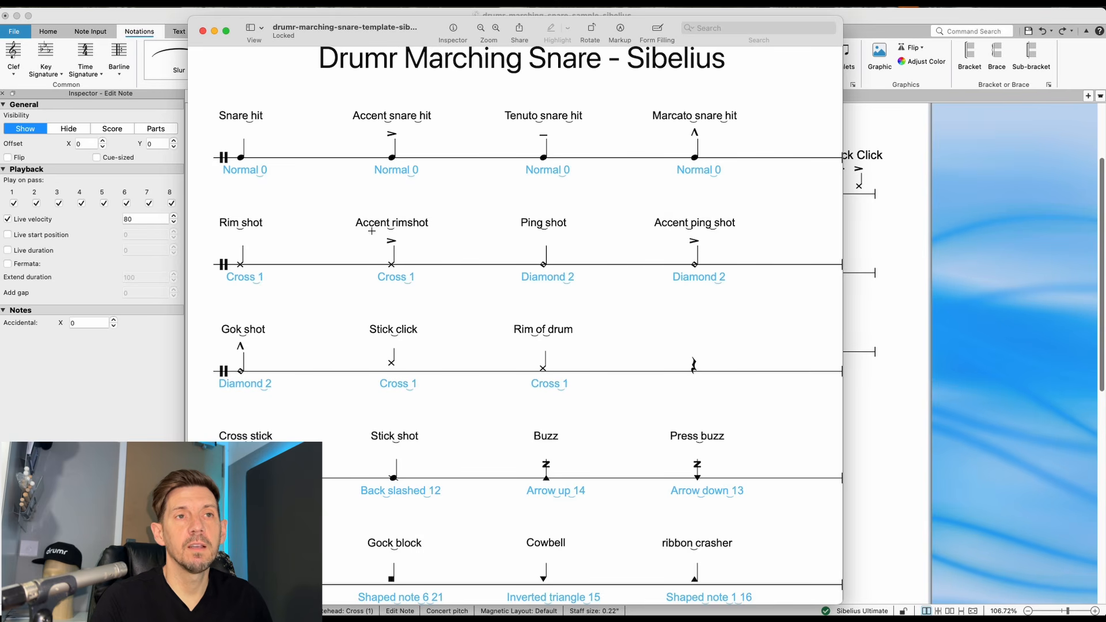
left_click_drag(378, 279, 424, 273)
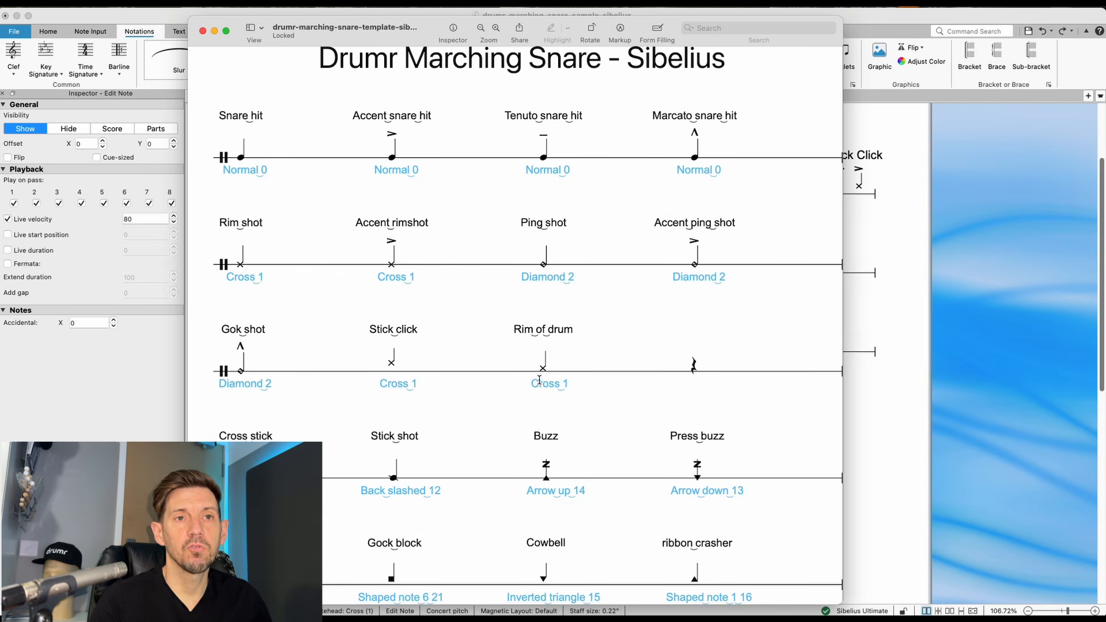
mouse_move(539, 380)
left_mouse_down()
mouse_move(526, 382)
mouse_move(572, 384)
mouse_move(538, 364)
mouse_move(549, 372)
left_mouse_up()
key("Escape")
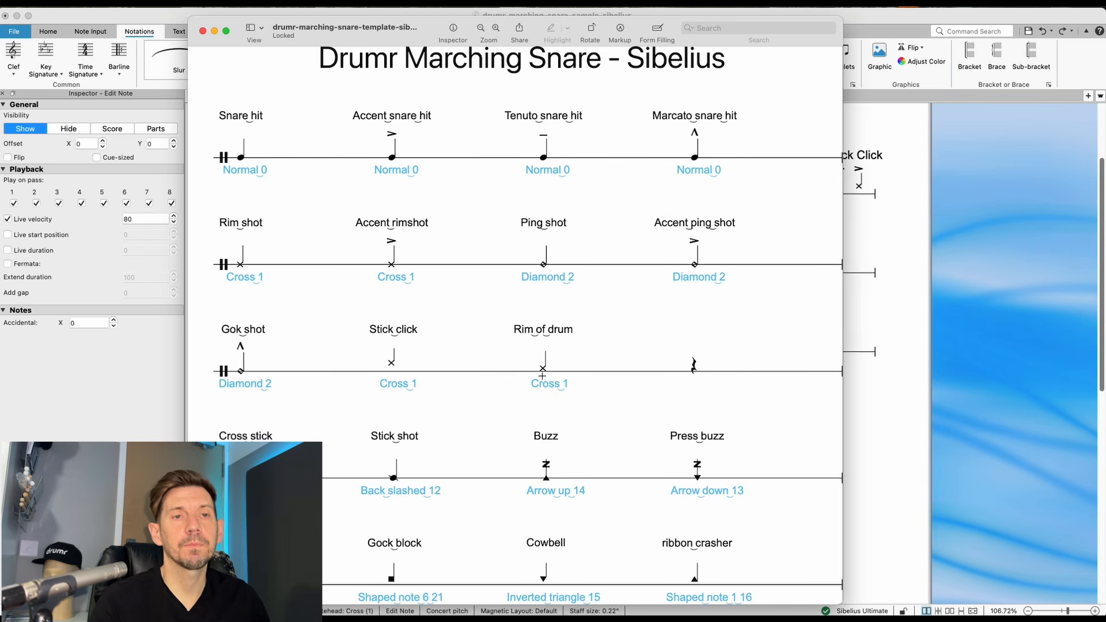
left_click(202, 31)
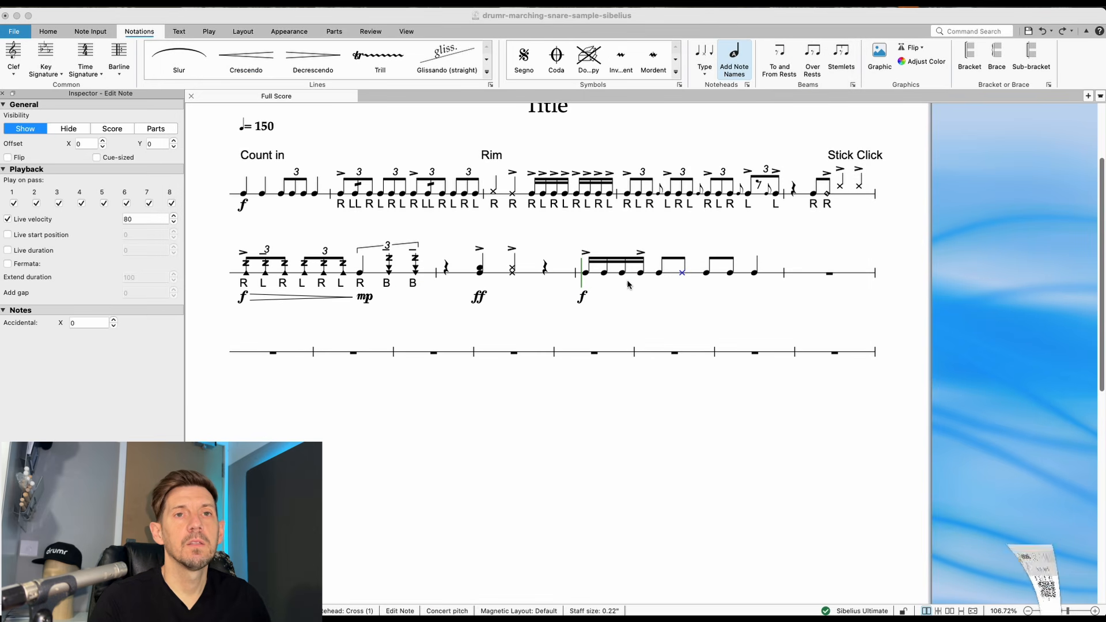
Raise the new bar's cross note to just above the staff line.
left_click(683, 272)
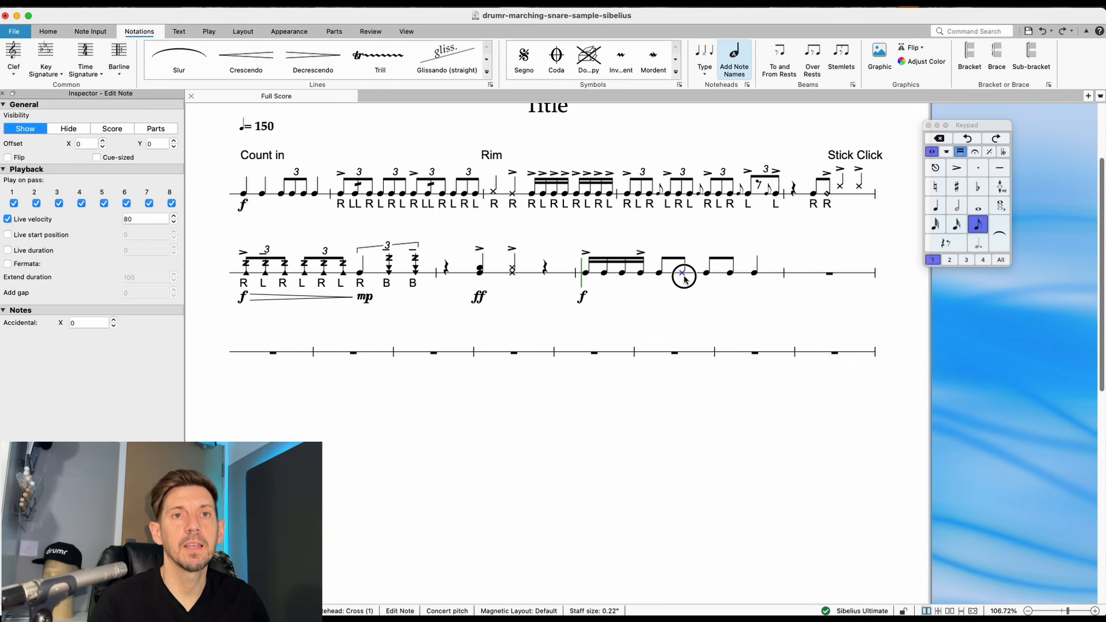
left_click_drag(682, 277, 685, 271)
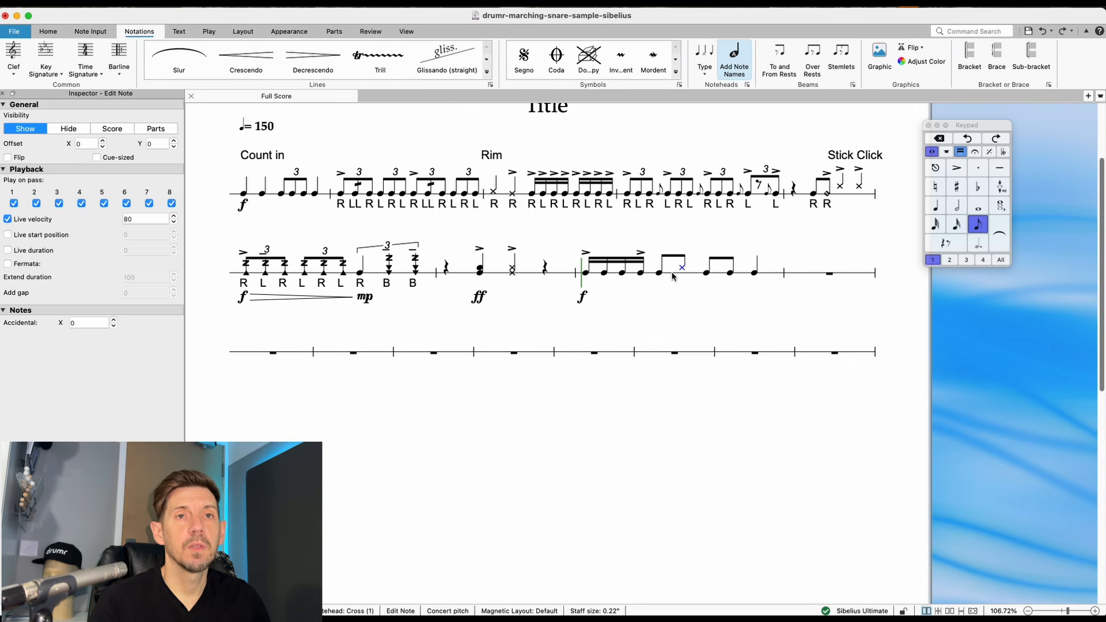
Copy an eighth note into the following empty bar and repeat it until the bar holds eight eighth notes.
left_click_drag(681, 289, 570, 267)
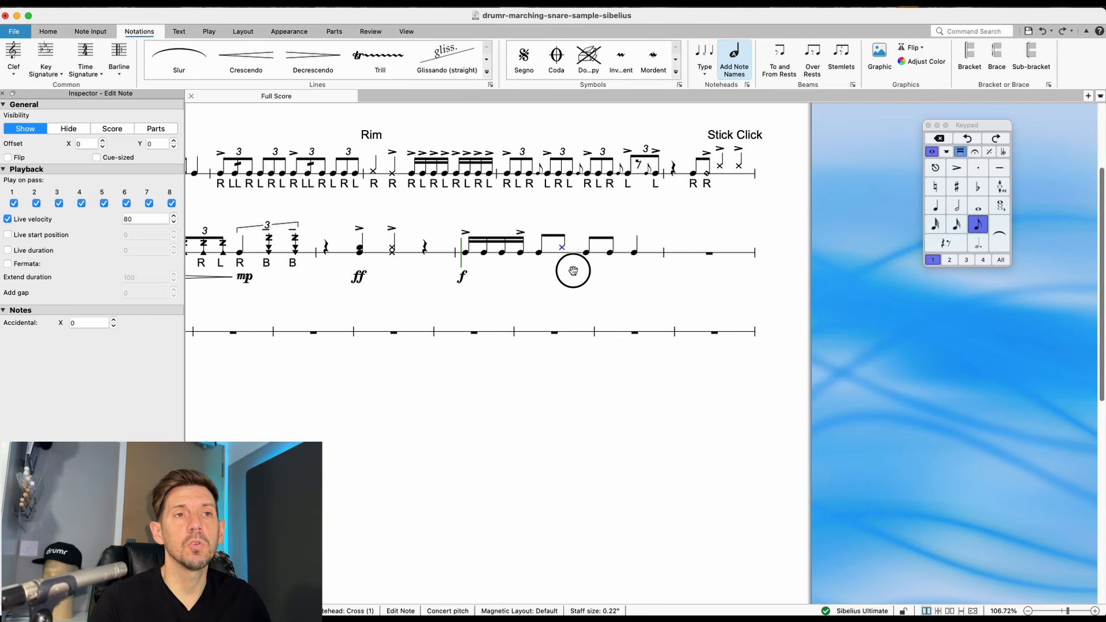
left_click(610, 252)
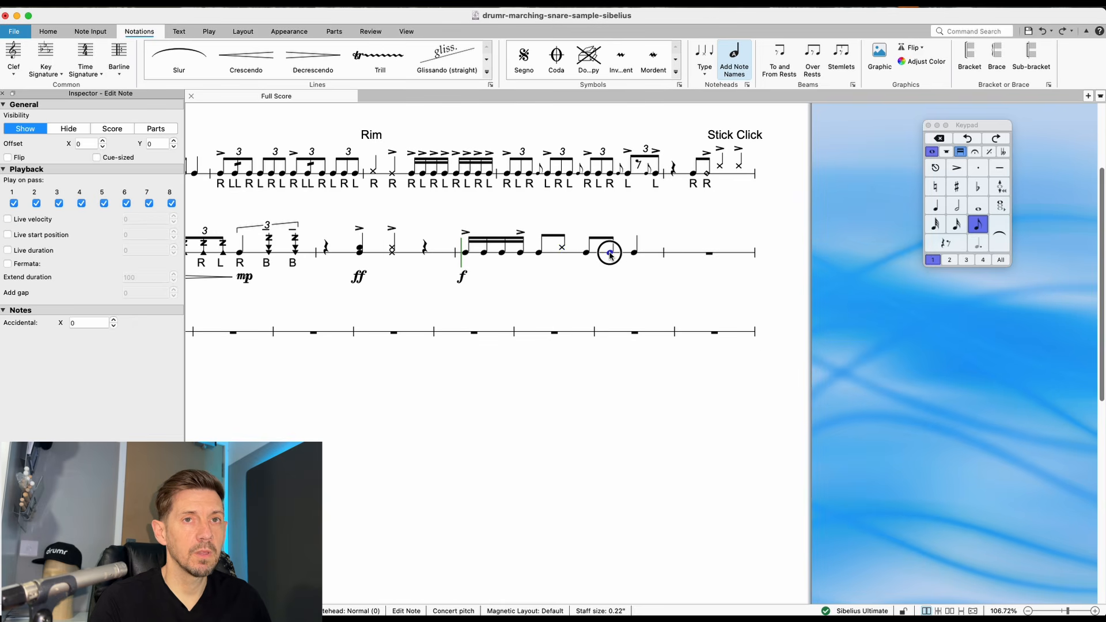
left_click(669, 252, "alt")
left_click(671, 253, "alt")
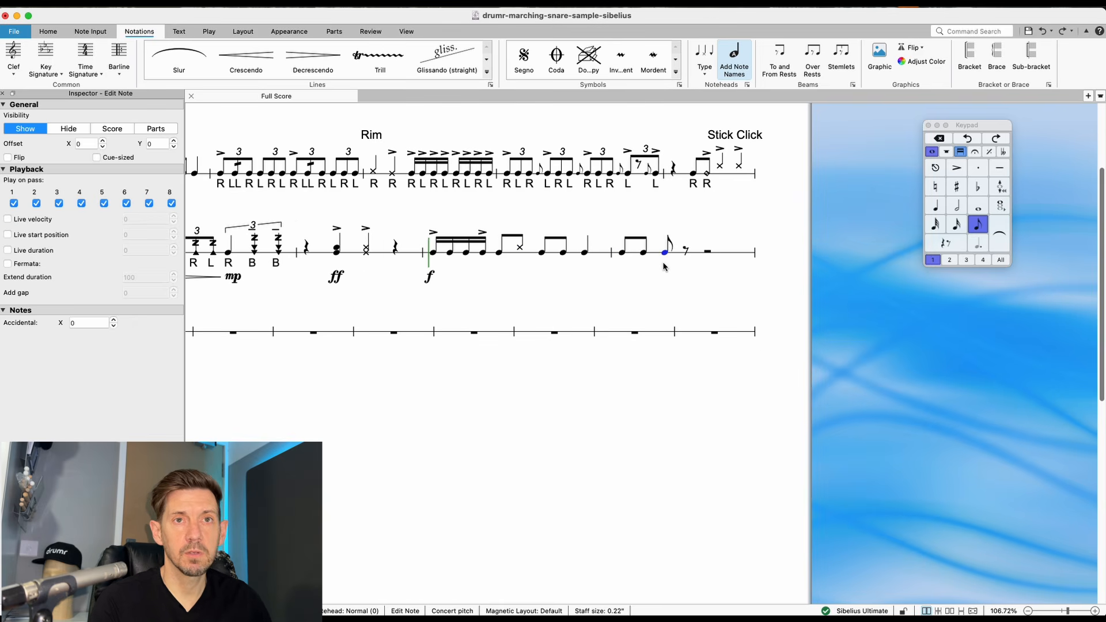
key("r")
key("r")
key("r")
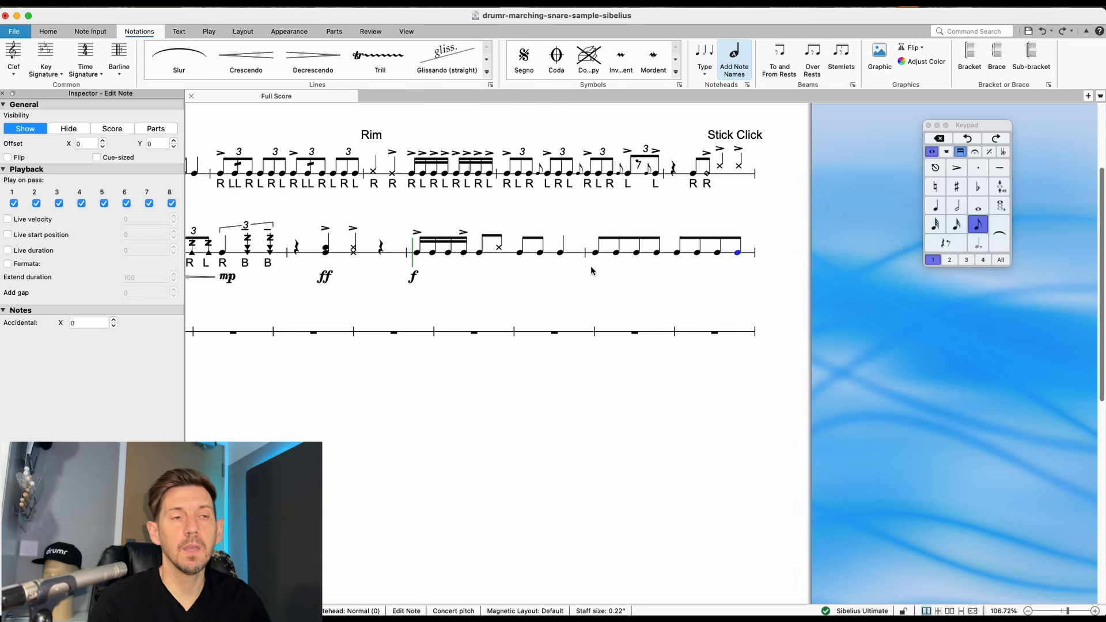
left_click(572, 264)
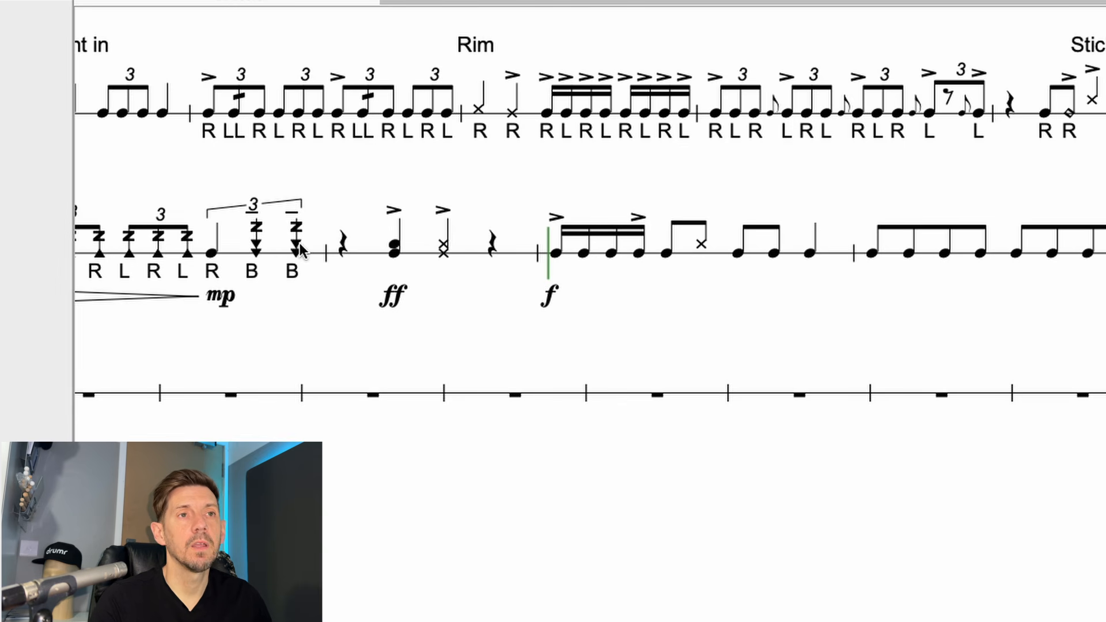
Copy the buzzed arrow-down quarter note onto beat one of the last bar and remove its tenuto mark.
left_click(296, 246)
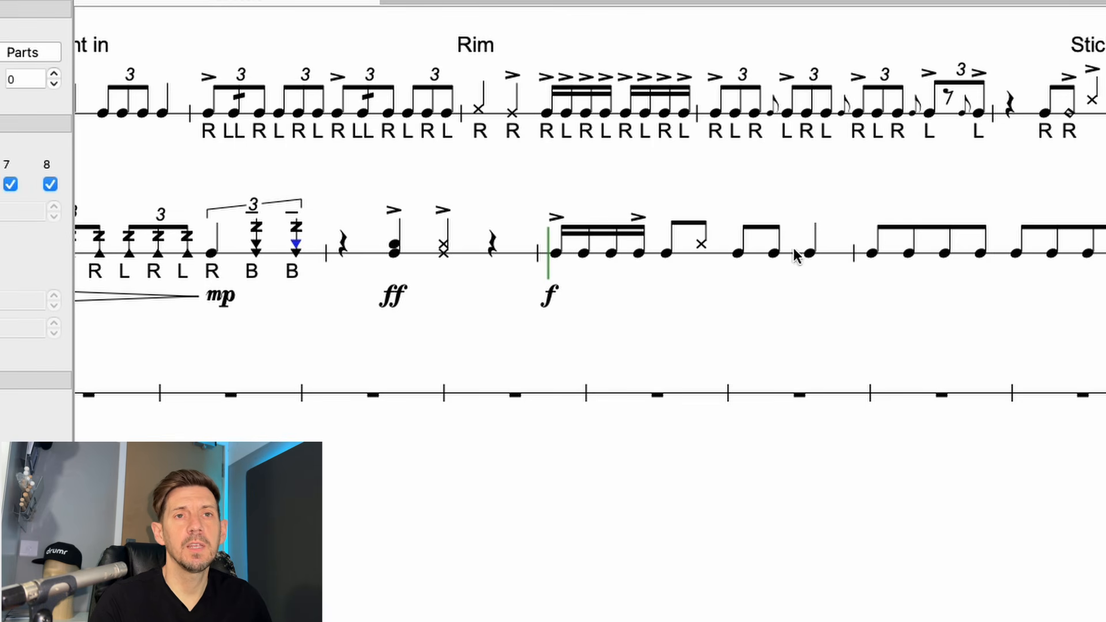
left_click(871, 254, "alt")
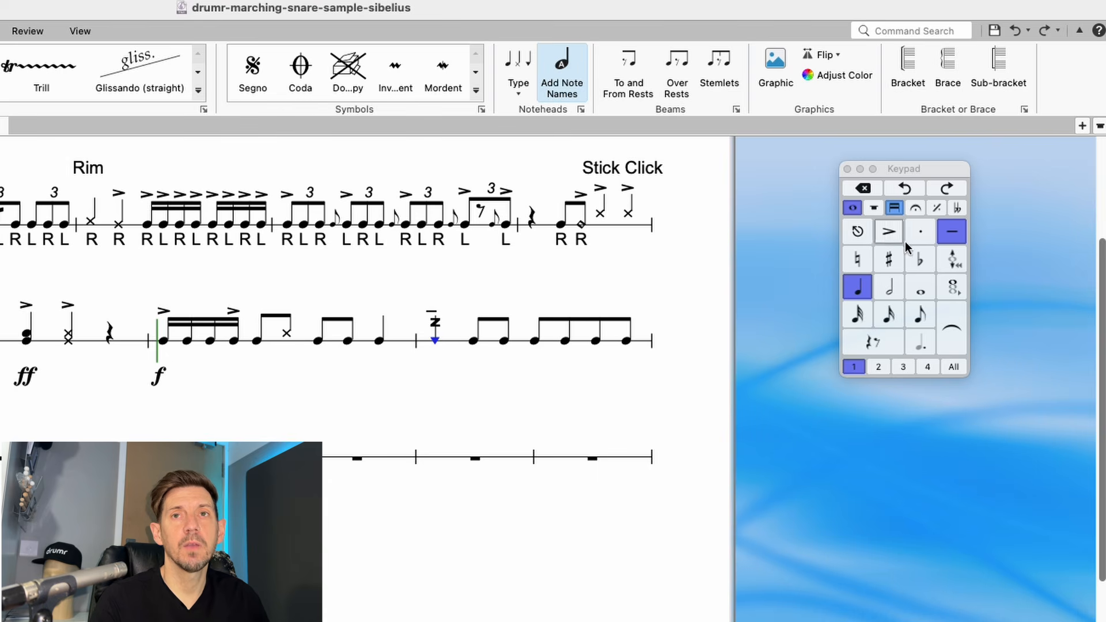
left_click(946, 235)
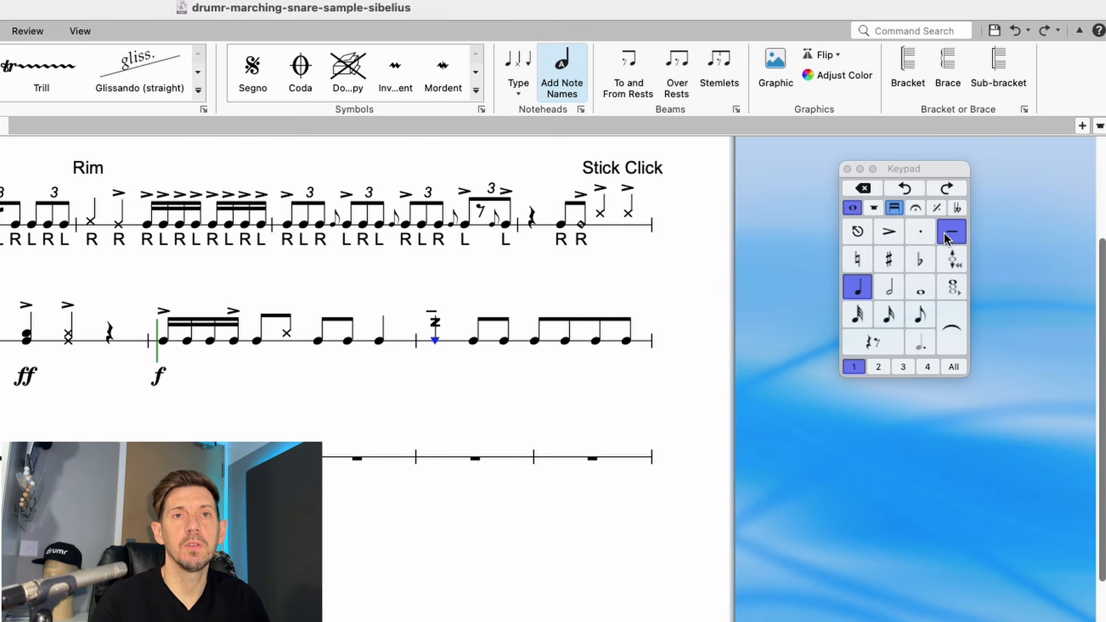
Remove the buzz roll tremolo from the copied arrow-down note and apply it again.
left_click(917, 208)
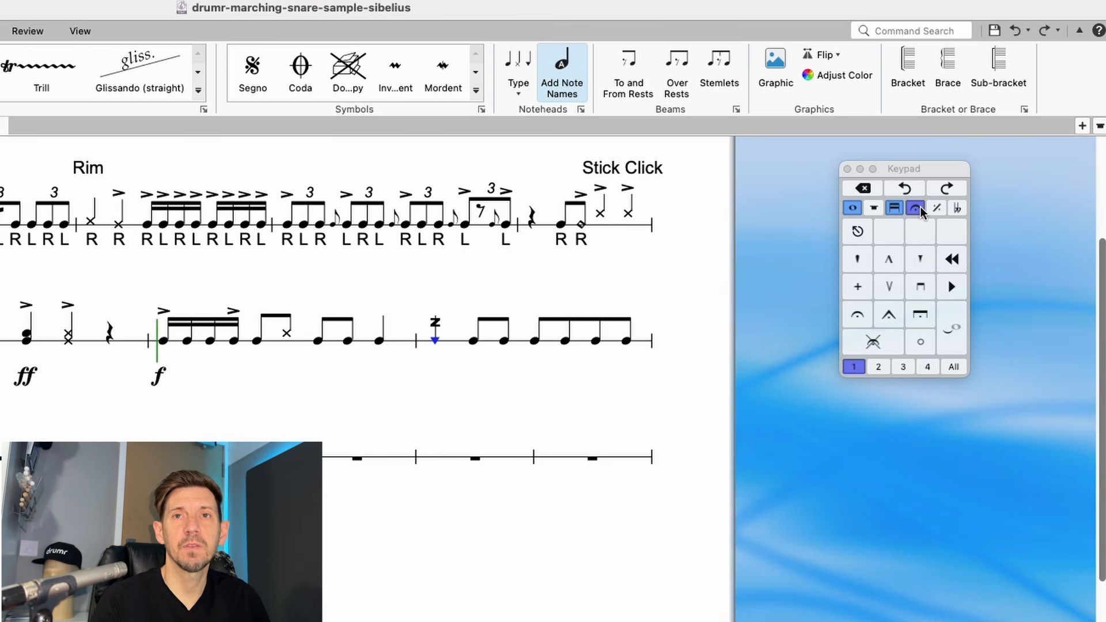
left_click(936, 208)
left_click(915, 209)
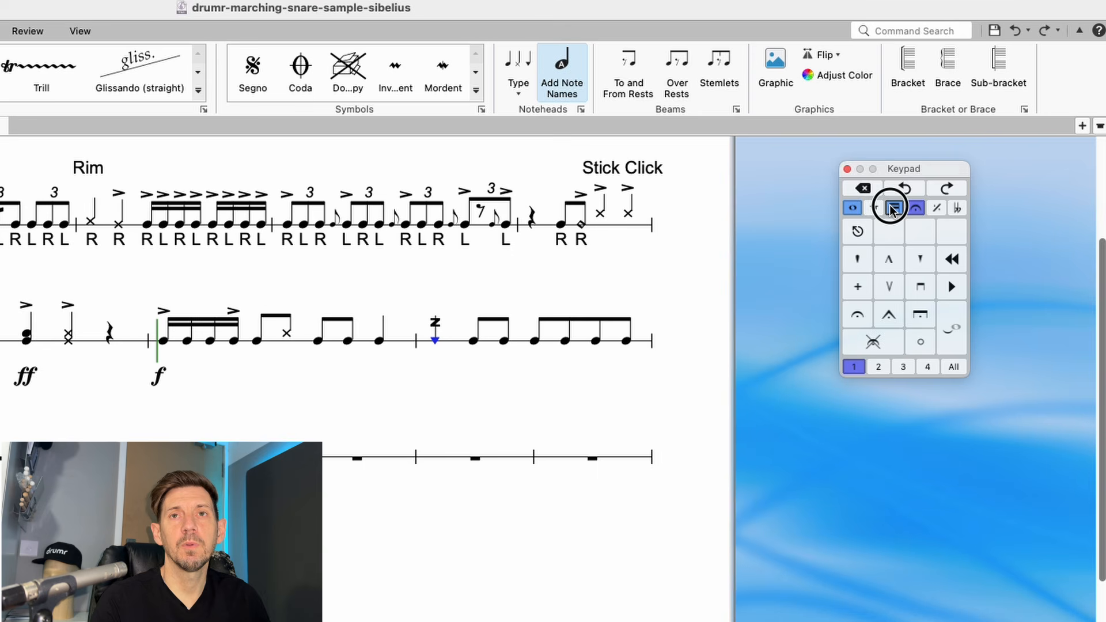
left_click(892, 208)
left_click(920, 288)
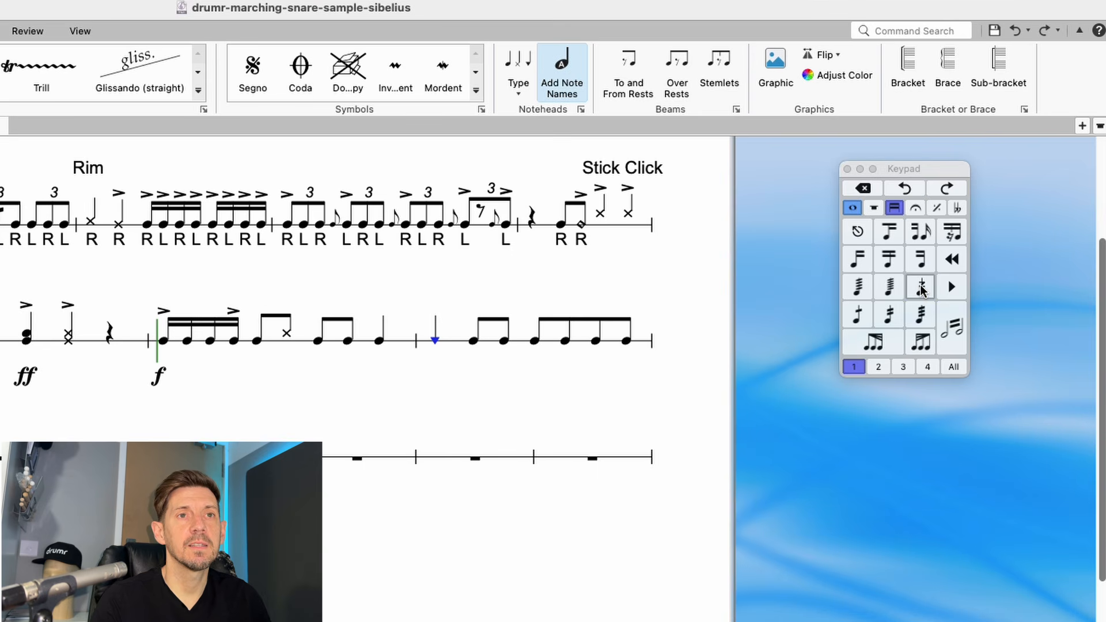
left_click(920, 288)
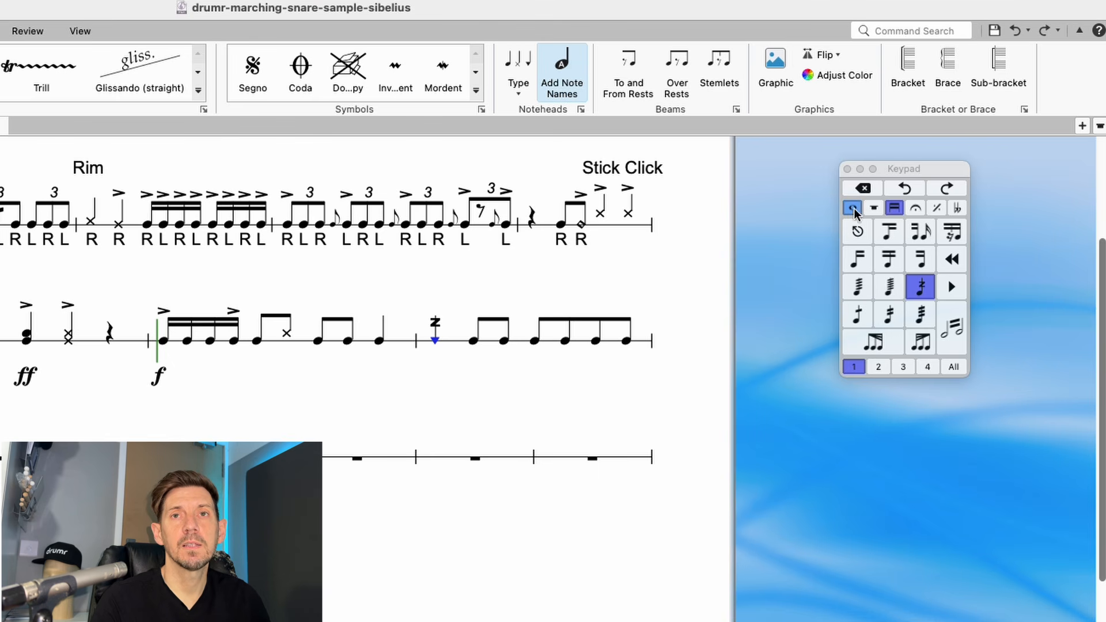
key("F7")
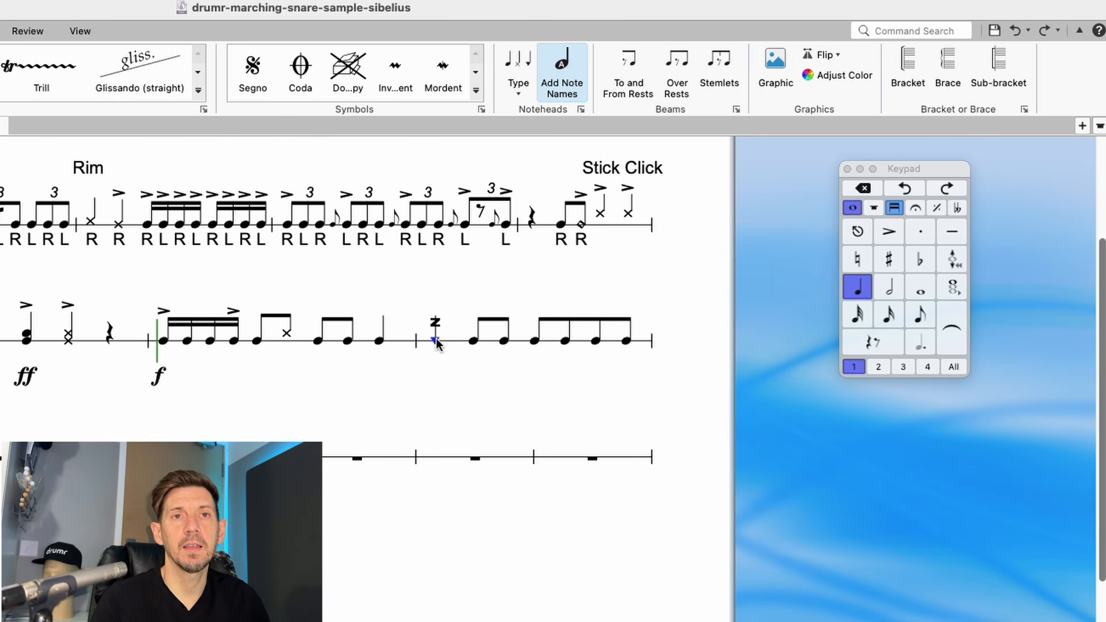
Turn beat two of the last bar into four sixteenth notes and give them the Arrow up notehead.
left_click(473, 340)
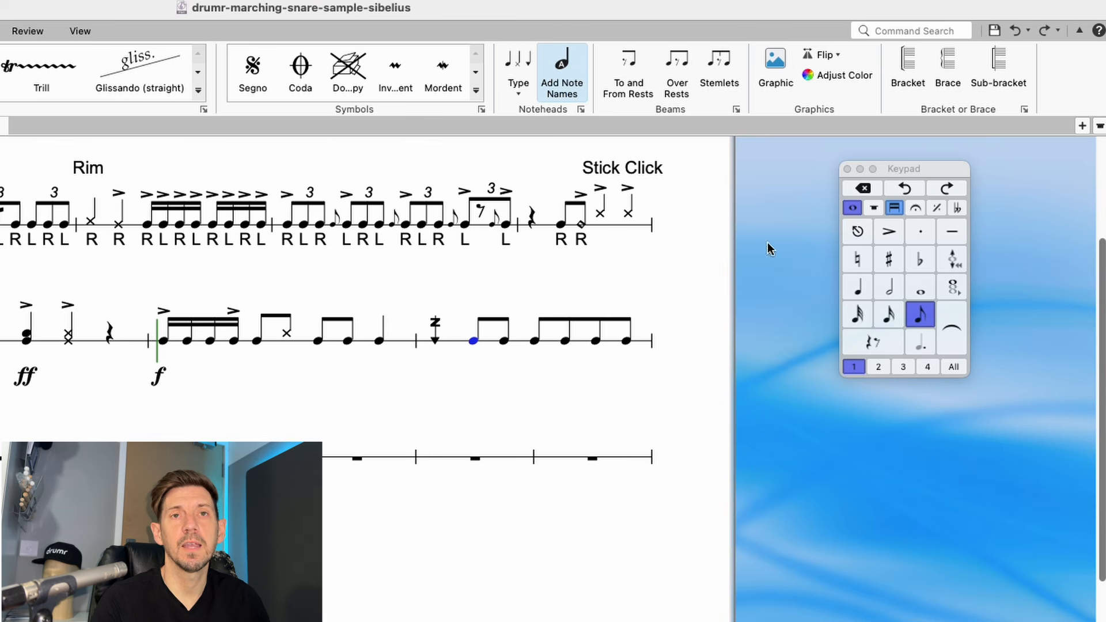
left_click(888, 314)
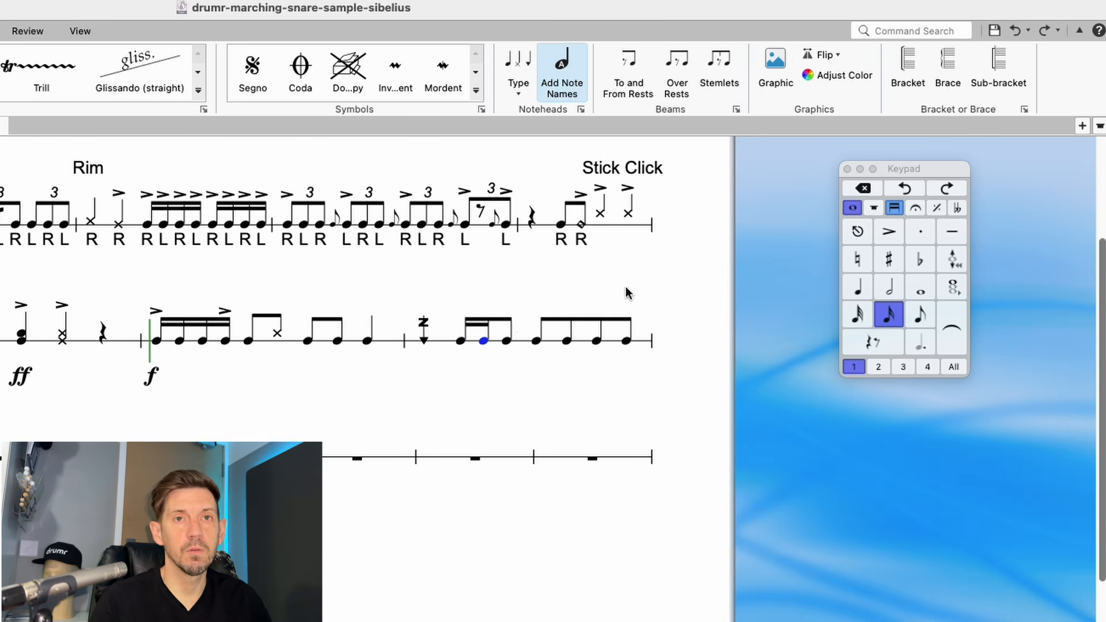
left_click(450, 342)
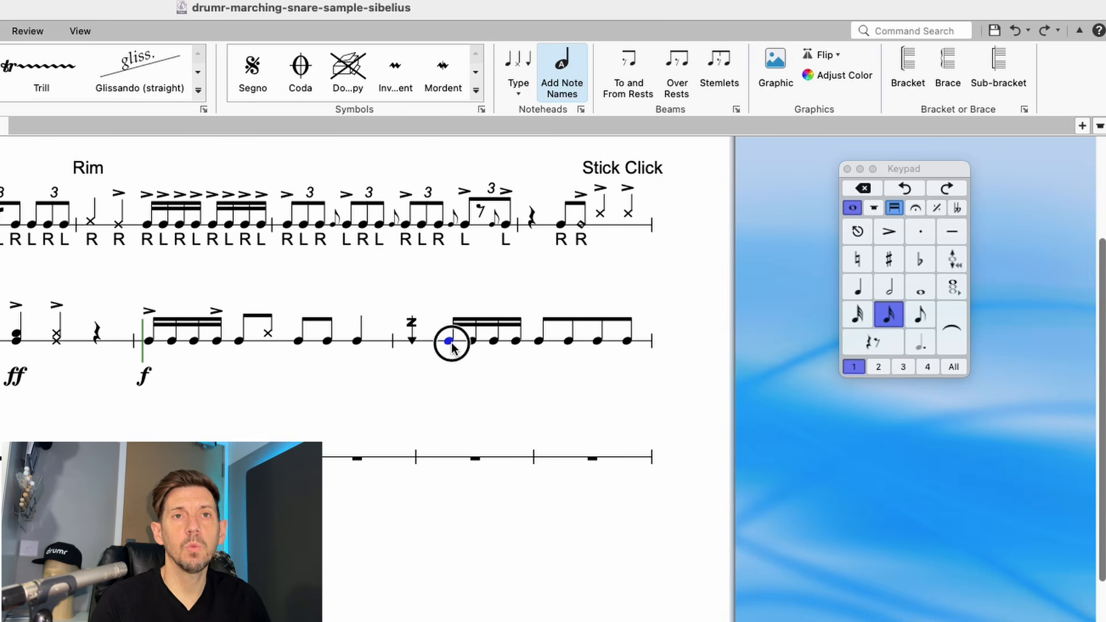
left_click(516, 341, "shift")
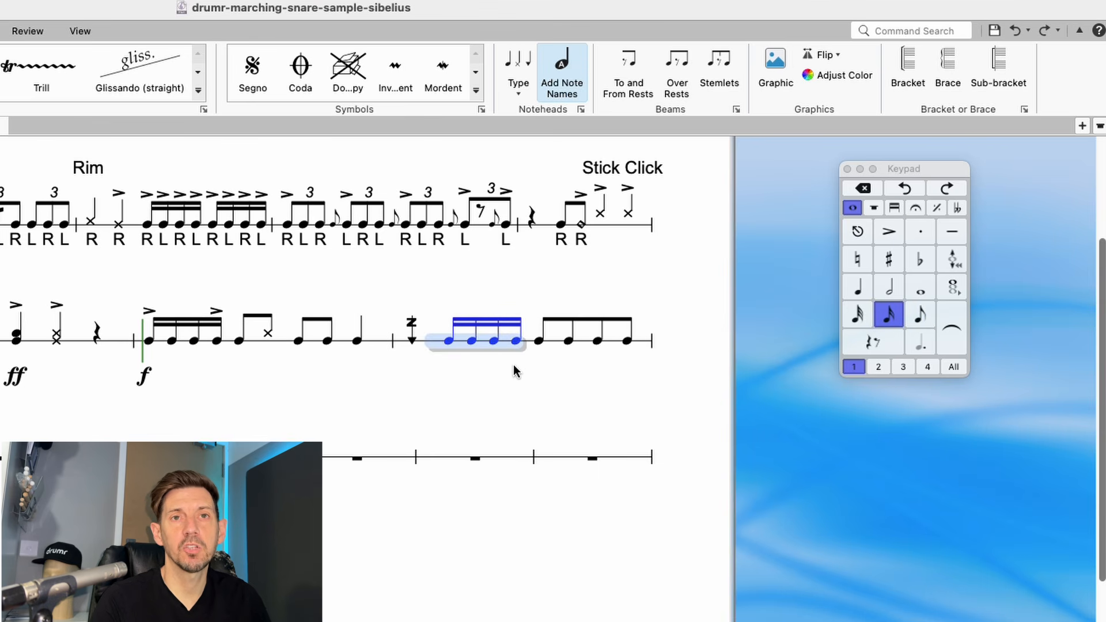
left_click(519, 82)
scroll(620, 395, "down", 10)
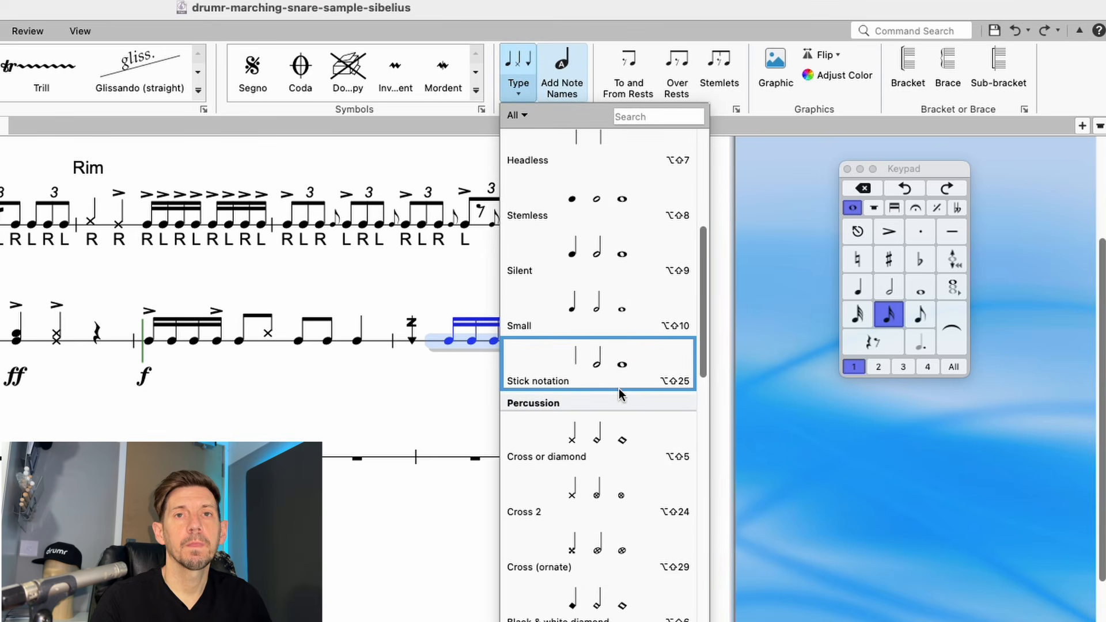
scroll(619, 394, "down", 6)
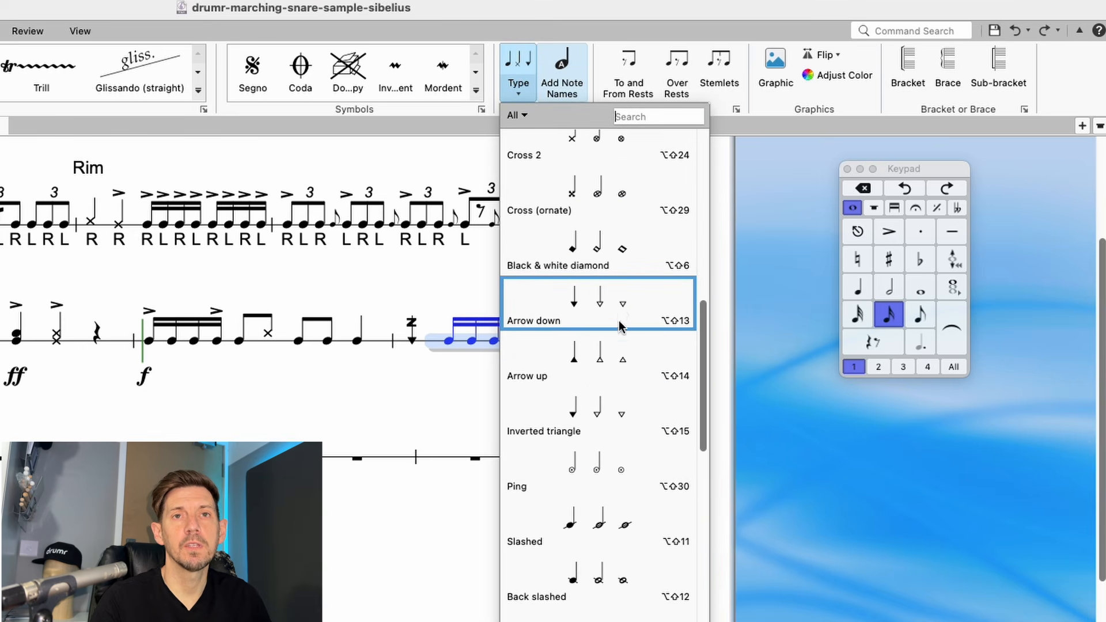
left_click(594, 353)
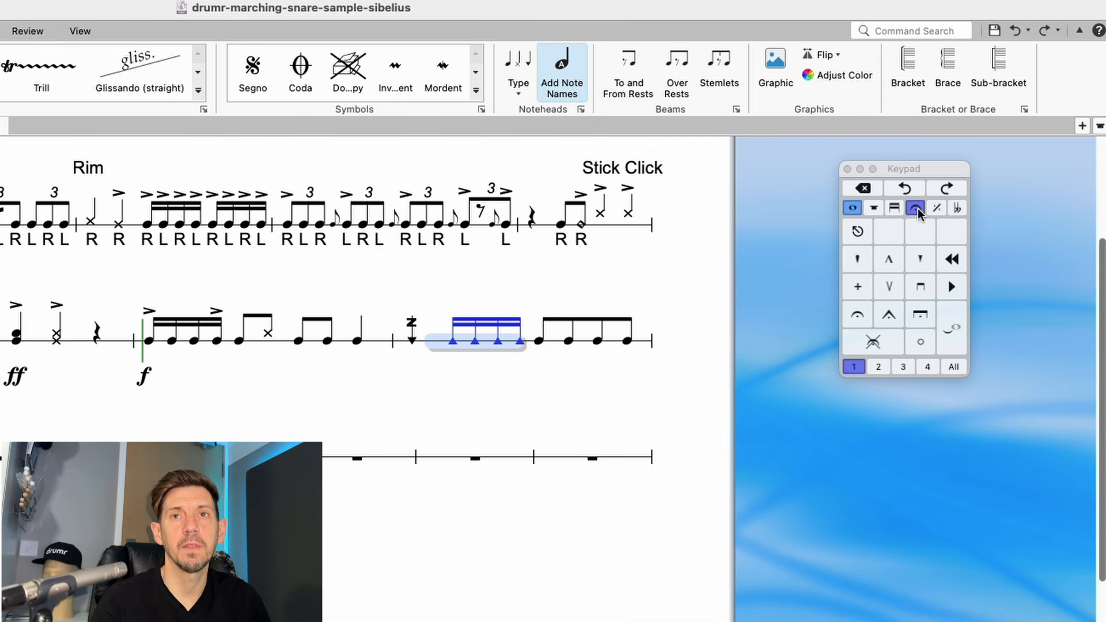
Add the buzz roll tremolo to the four arrow-up sixteenth notes on beat two.
left_click(936, 207)
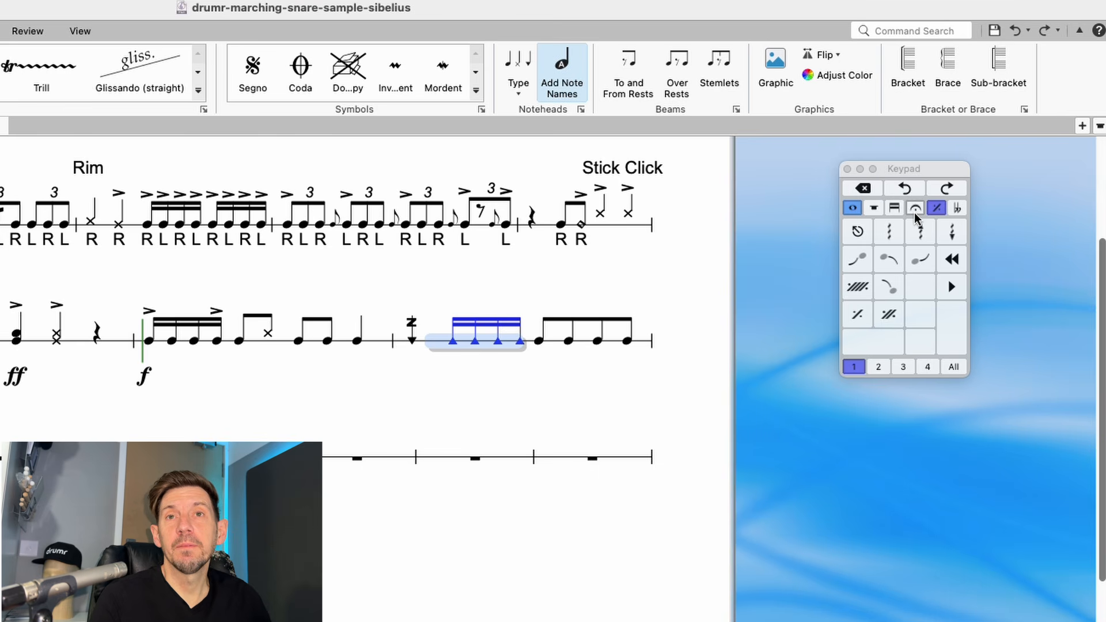
left_click(895, 209)
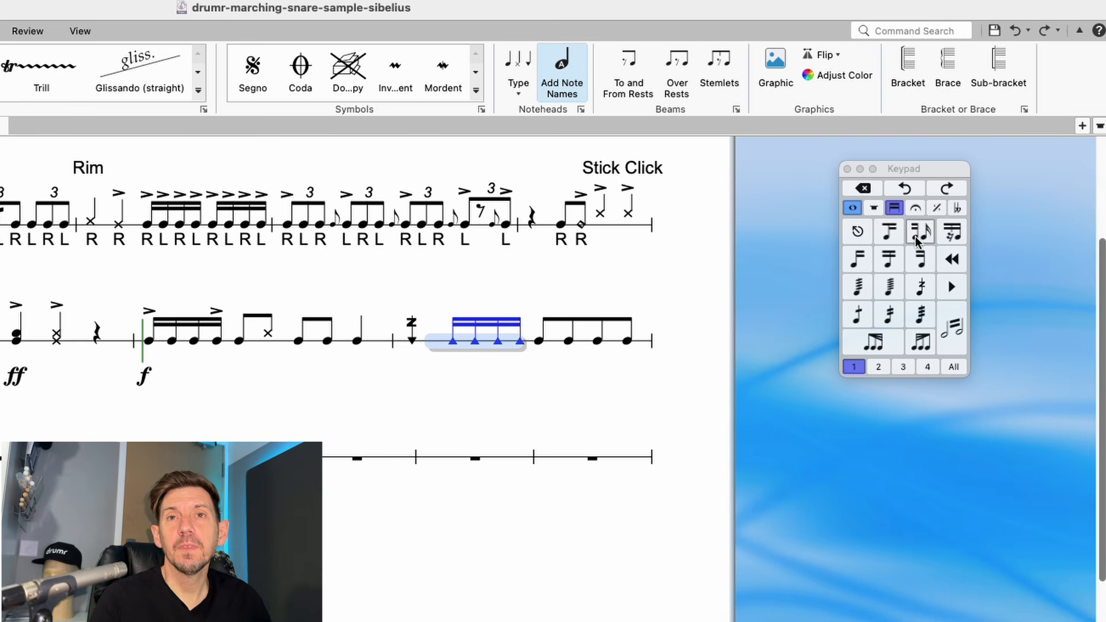
left_click(920, 286)
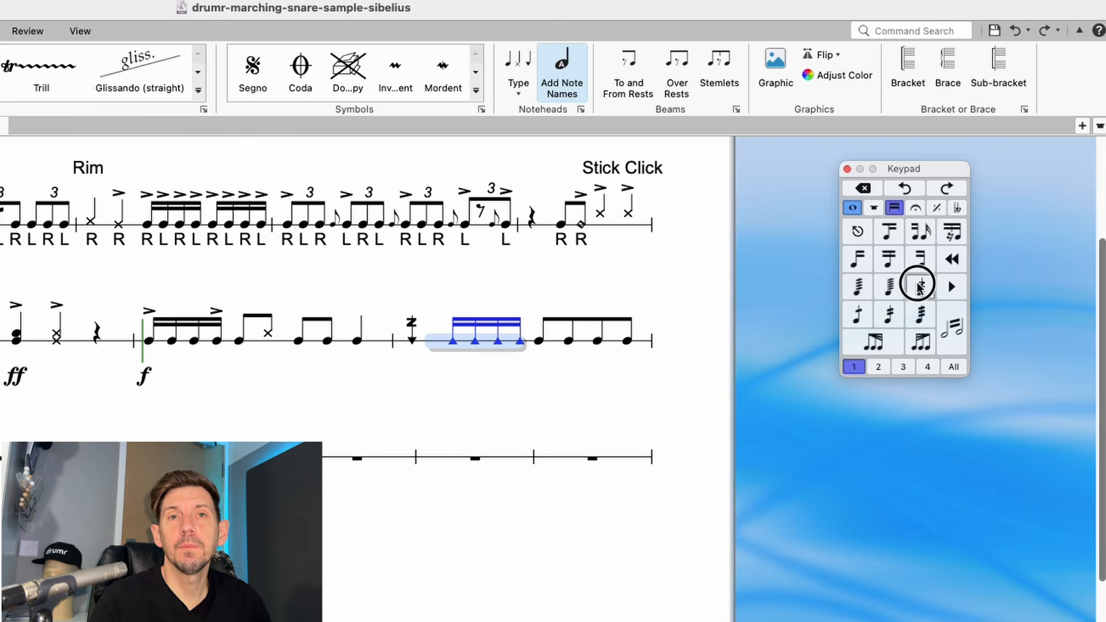
left_click(453, 342)
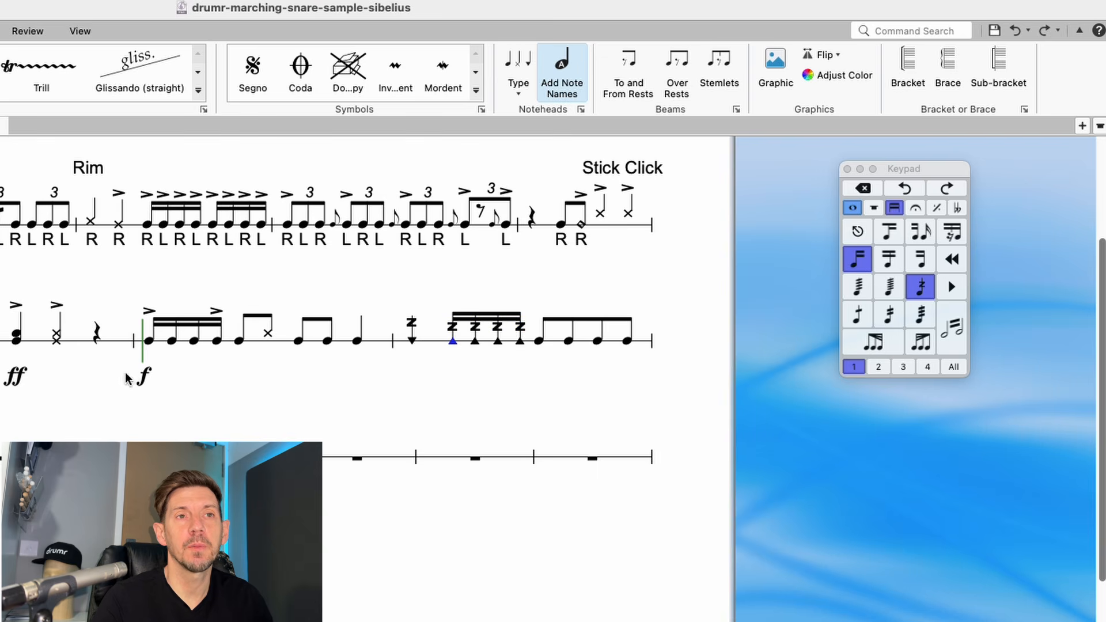
Add a decrescendo hairpin under the four buzzed sixteenth notes of the last bar.
left_click(144, 376)
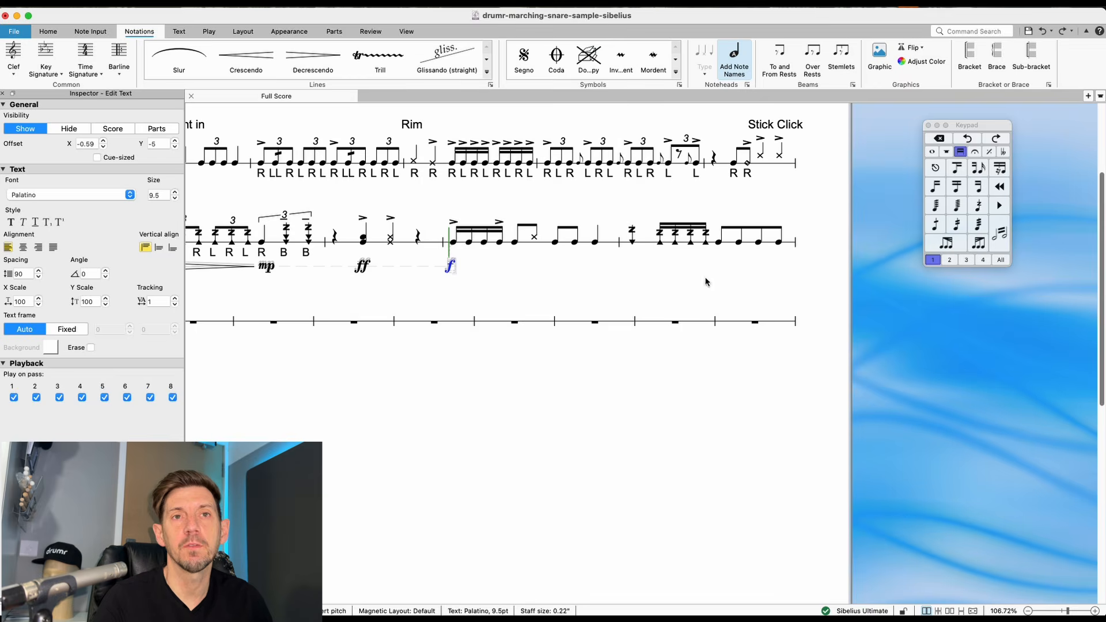
left_click(658, 242)
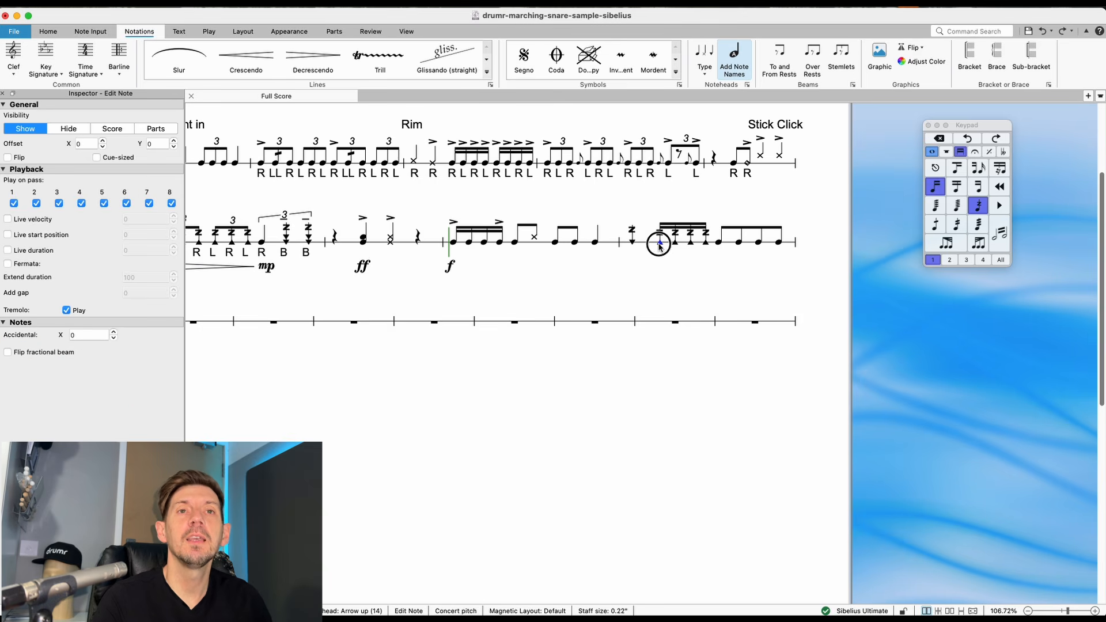
left_click(705, 248, "shift")
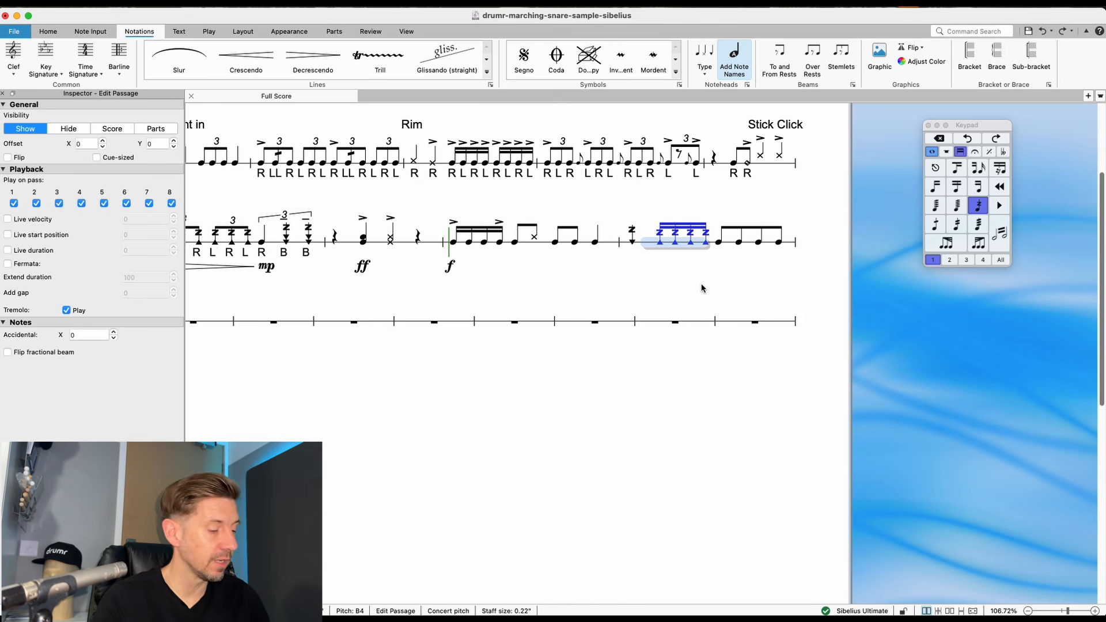
key("l")
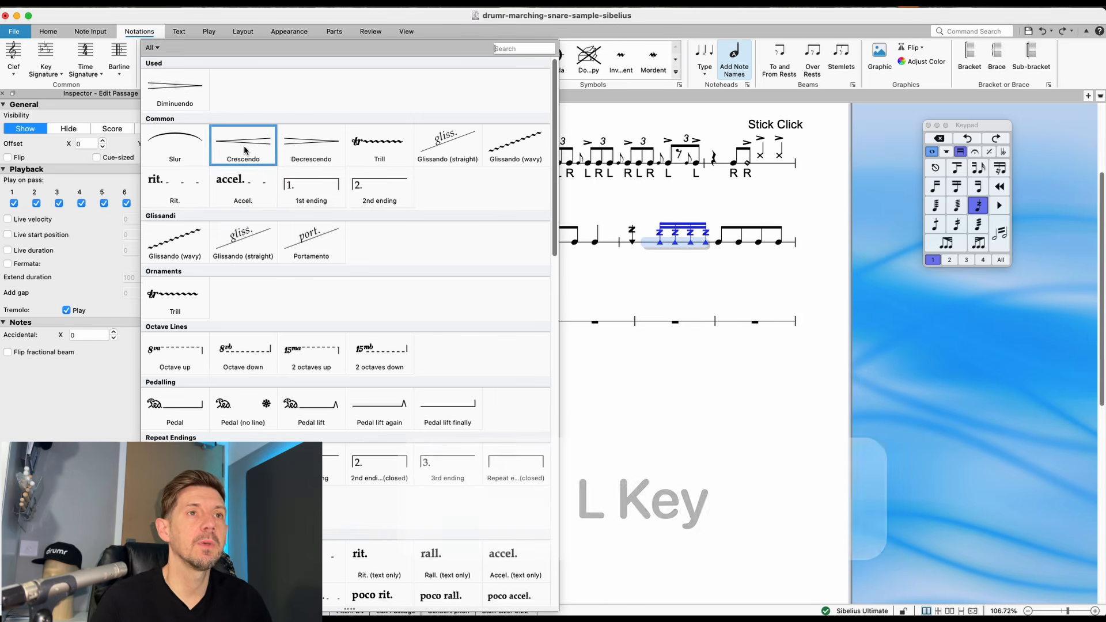
left_click(311, 144)
key("Escape")
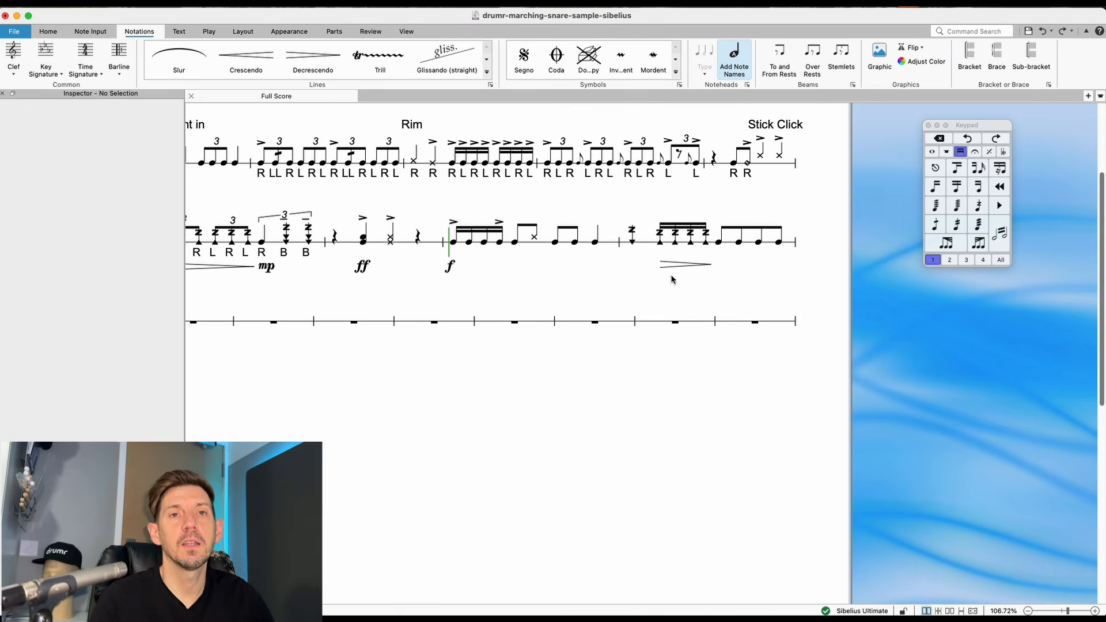
Place an mp dynamic under the first eighth note of beat three, at the end of the hairpin.
left_click(660, 244)
left_click(719, 242)
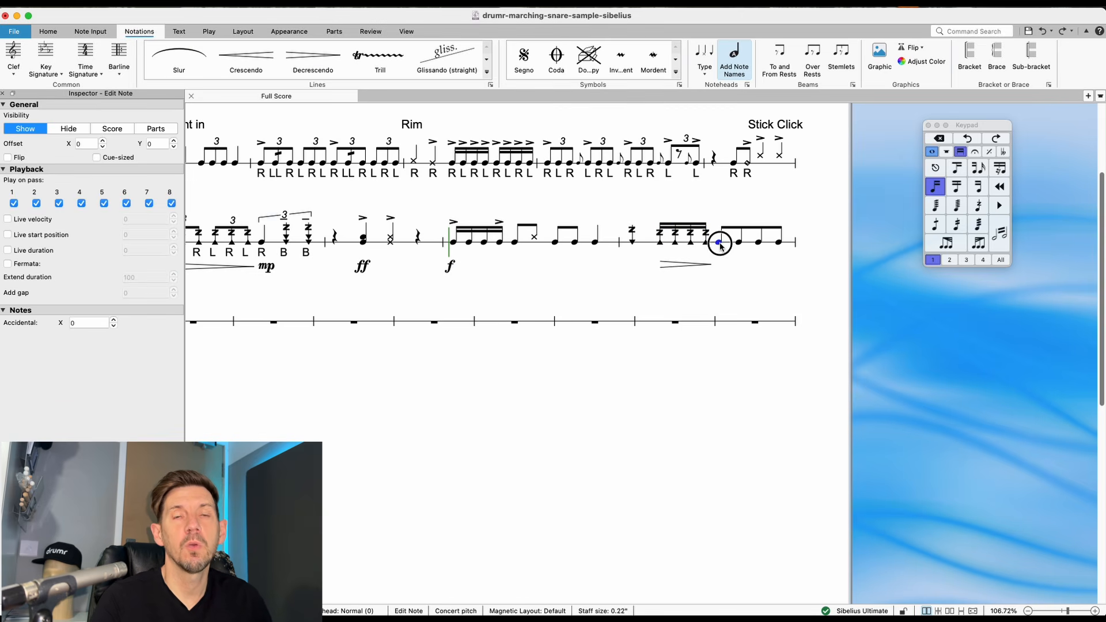
left_click(660, 242)
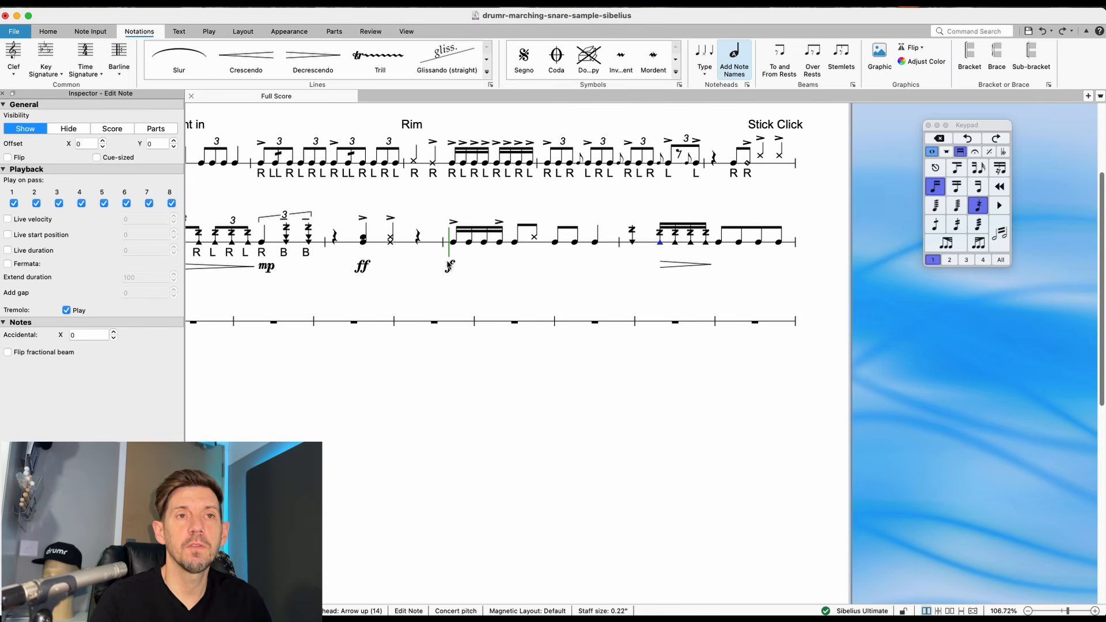
left_click(720, 241)
key("super+e")
right_click(720, 265)
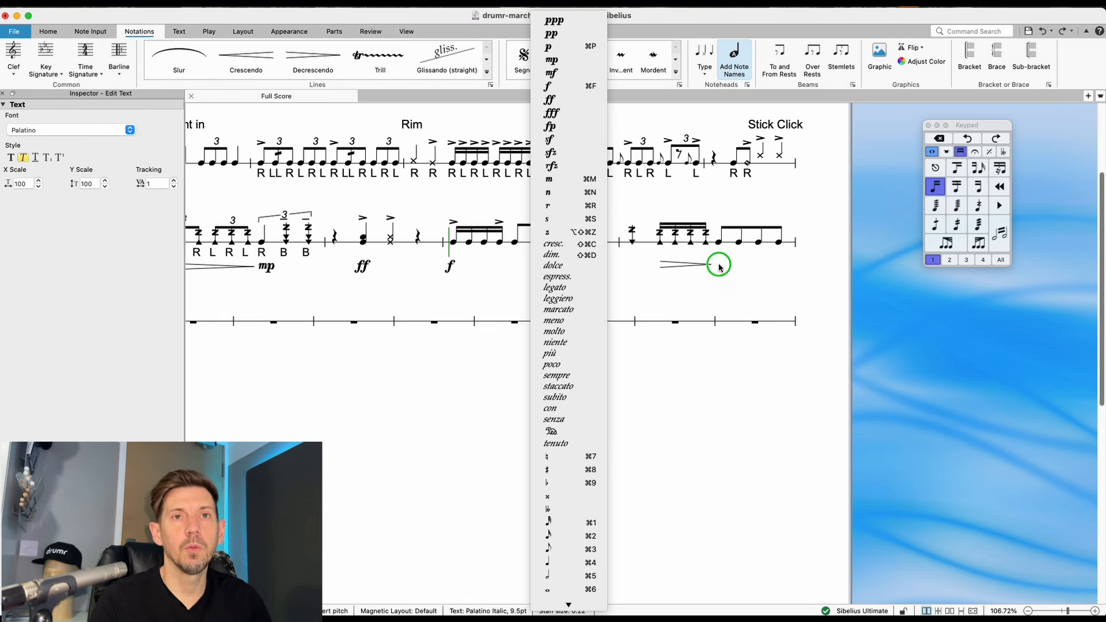
left_click(552, 59)
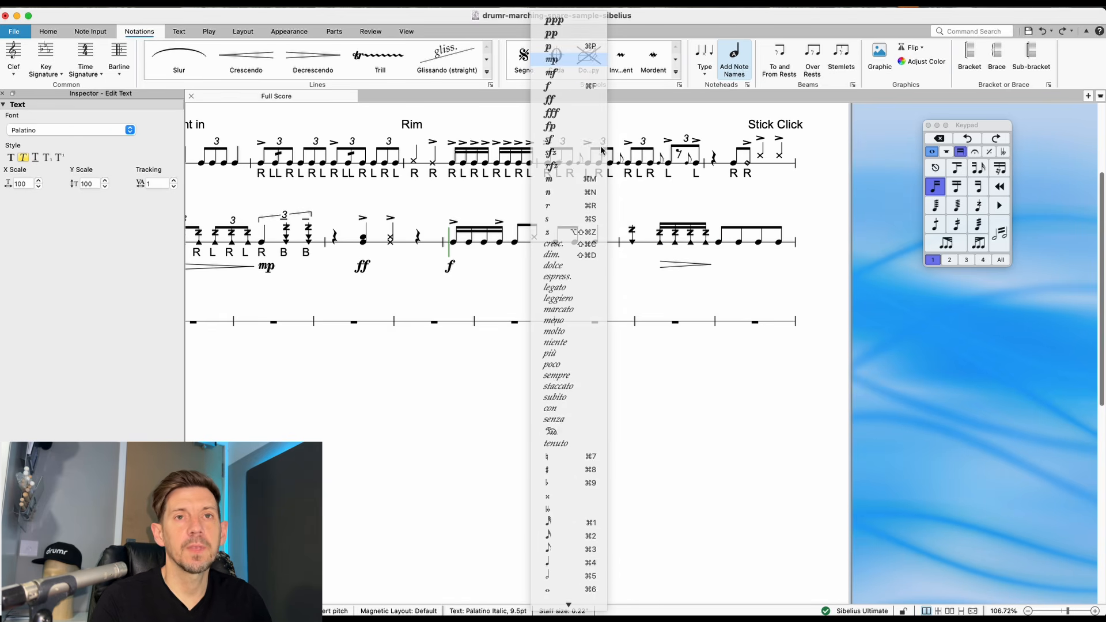
left_click(764, 295)
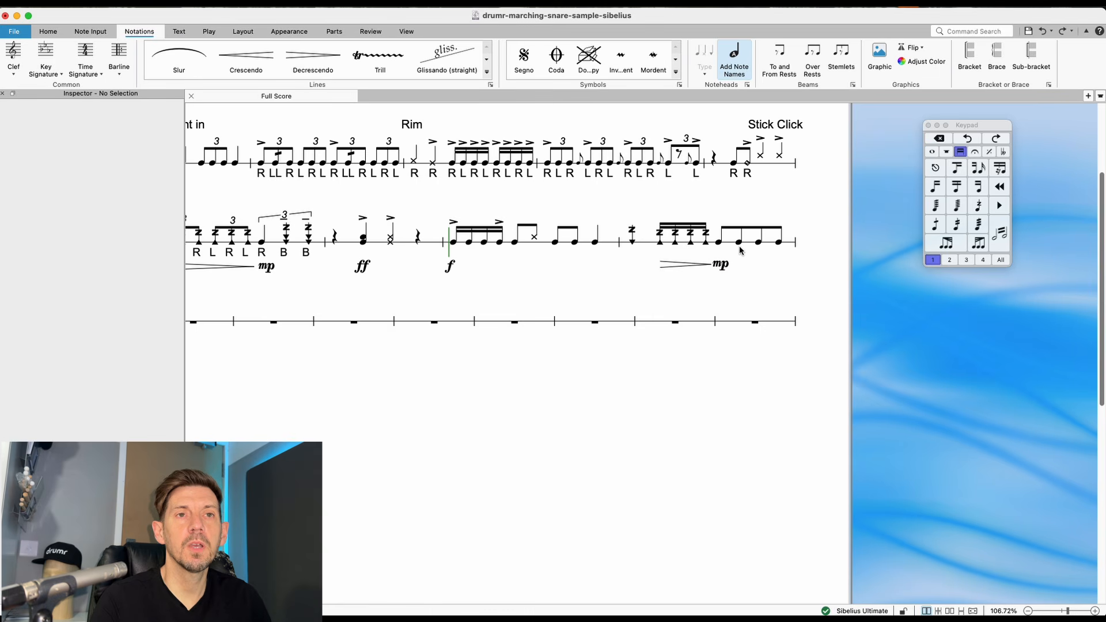
Add a single-stroke tremolo to the last three eighth notes of the bar.
left_click(739, 243)
left_click(759, 245, "shift")
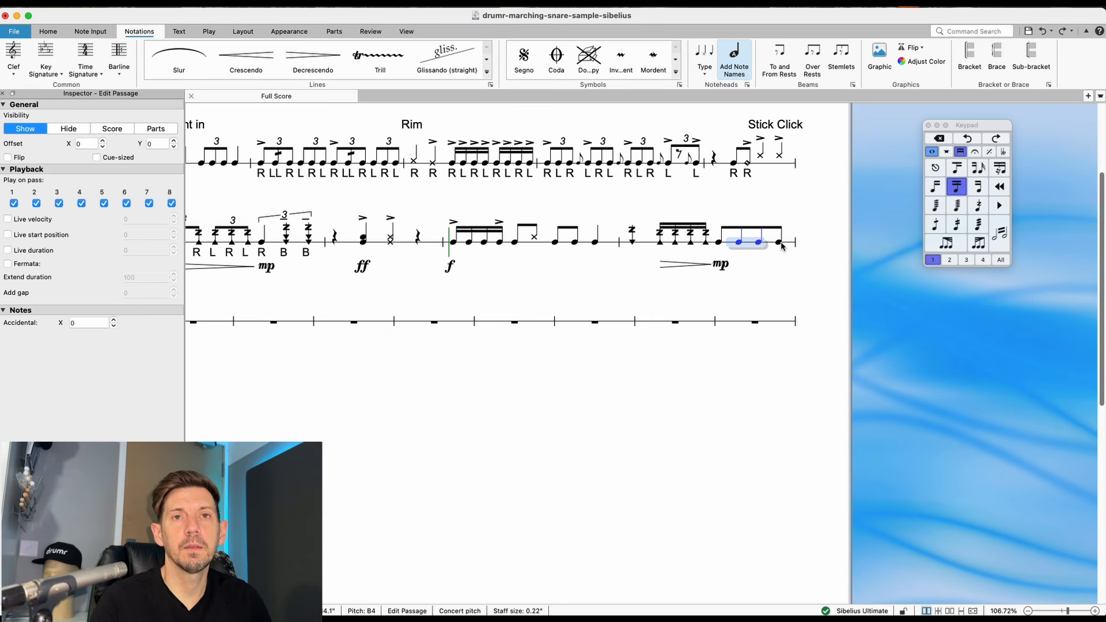
left_click(780, 244, "shift")
left_click(934, 226)
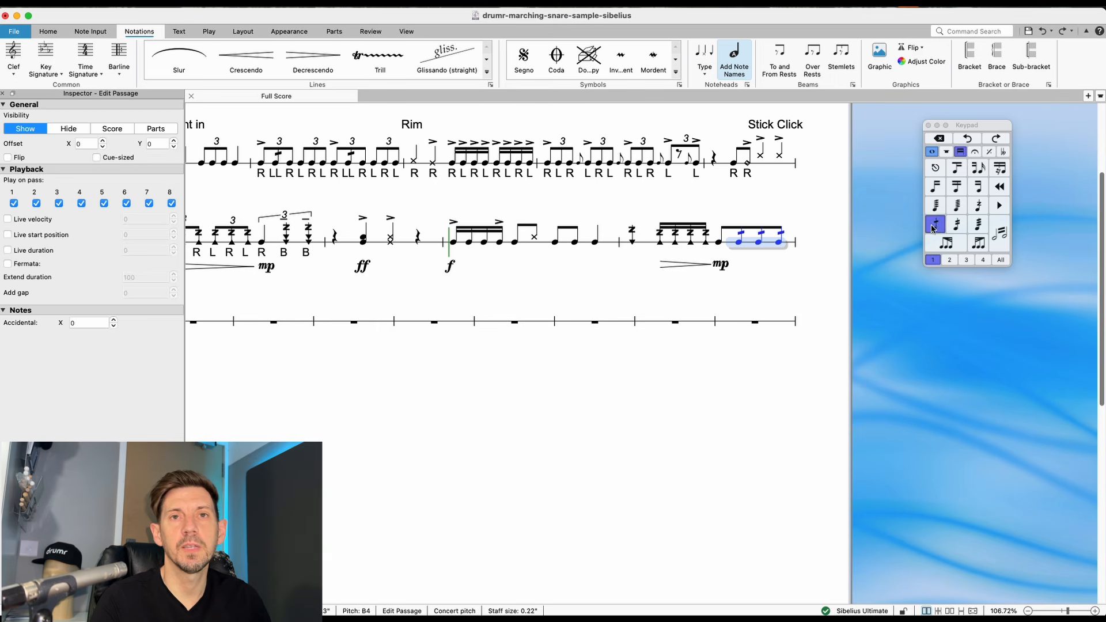
left_click(766, 260)
Place an mp dynamic under the last eighth note of the bar.
left_click(779, 243)
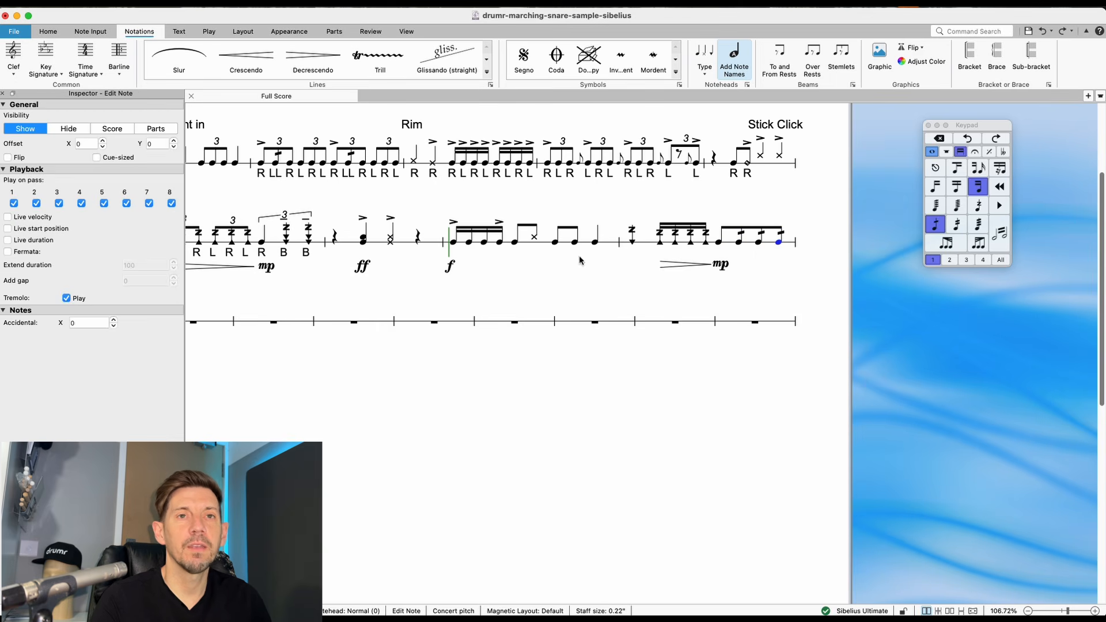
key("super+e")
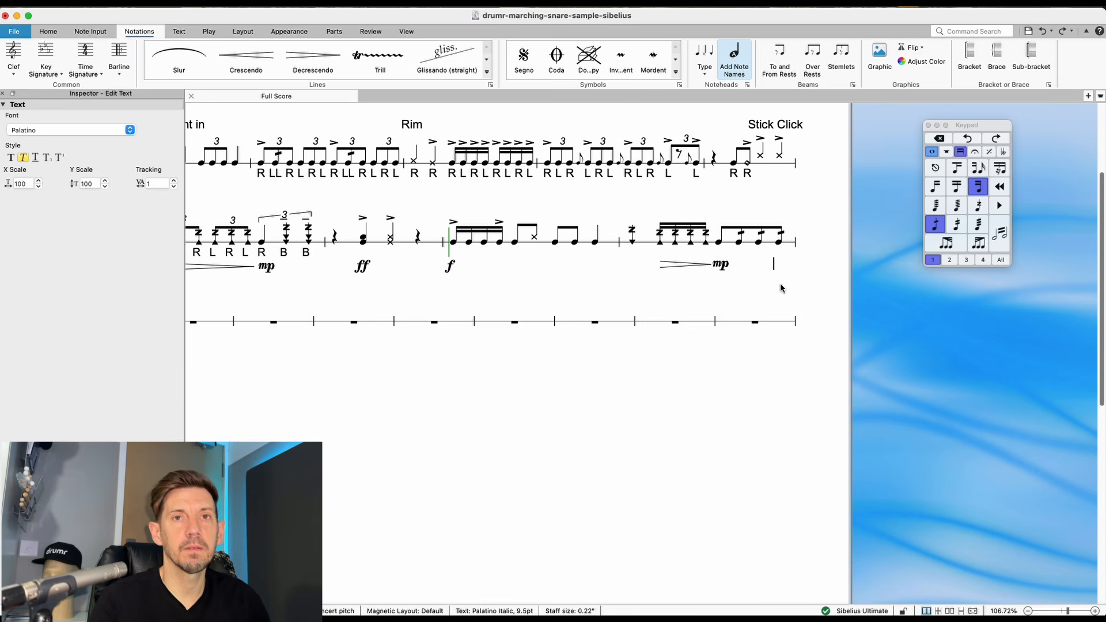
right_click(779, 273)
left_click(627, 60)
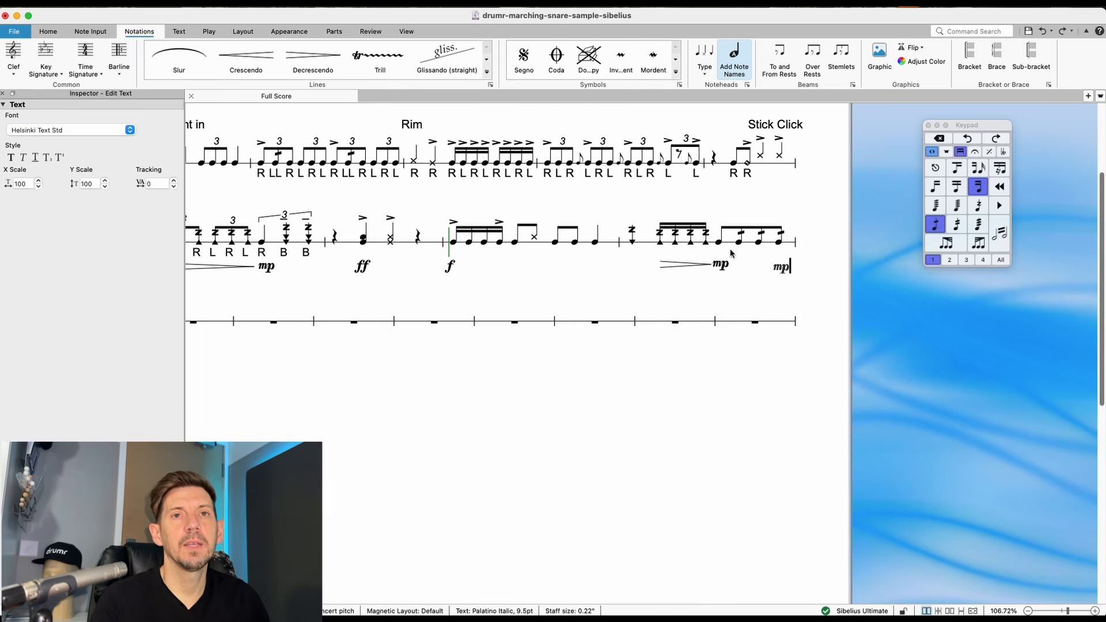
key("Escape")
Switch off Live velocity for the last three eighth notes with tremolos in the final notated bar.
left_click(739, 242)
left_click(760, 245, "shift")
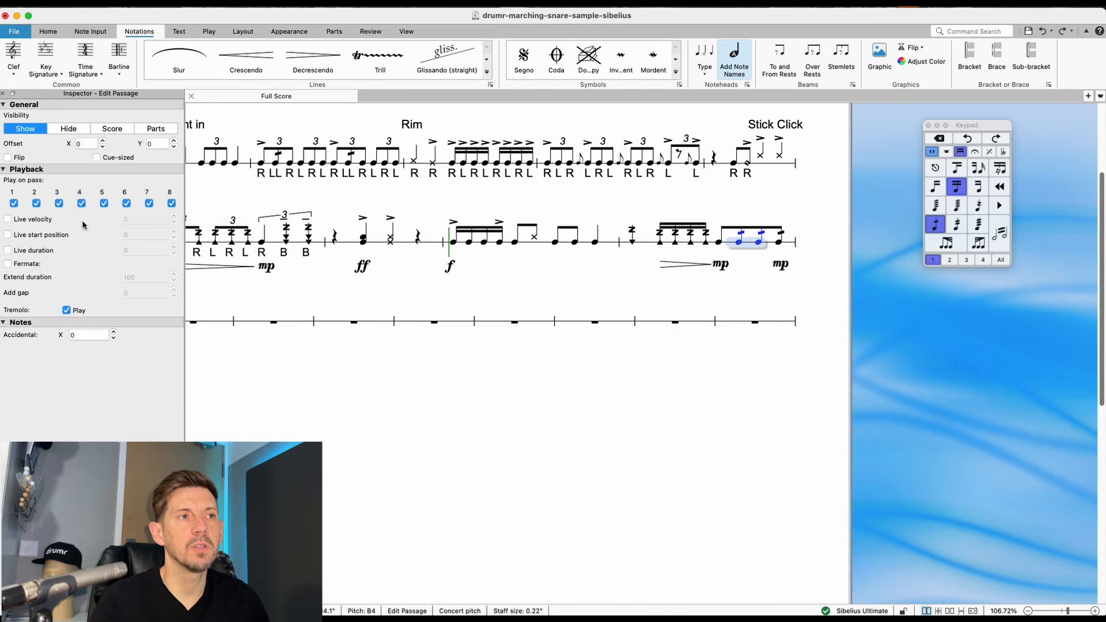
left_click(7, 218)
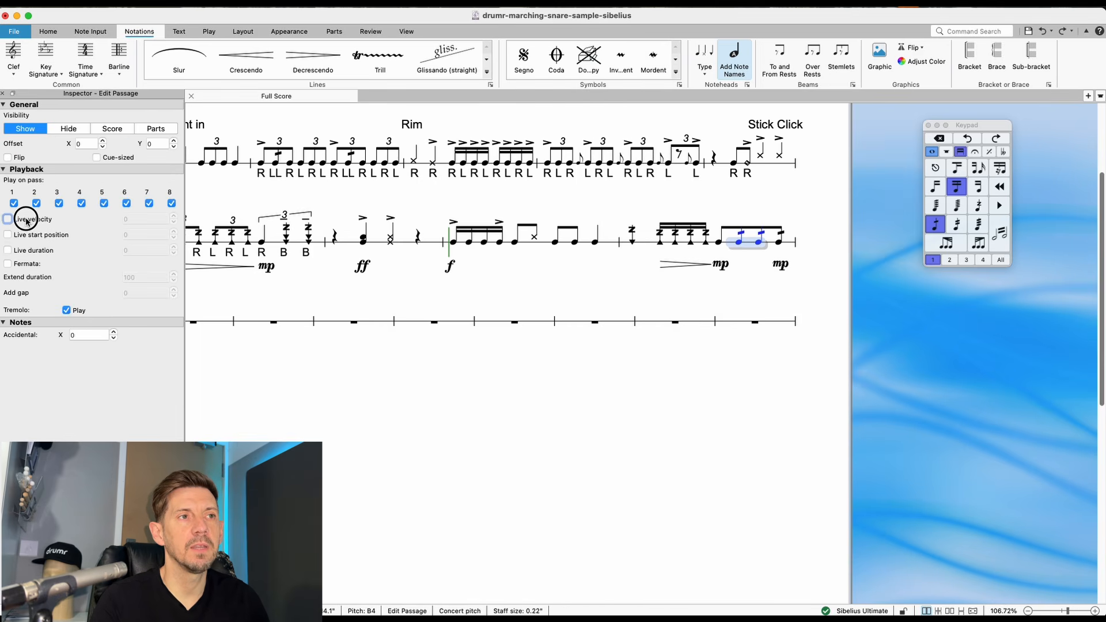
left_click(760, 243)
left_click(781, 244)
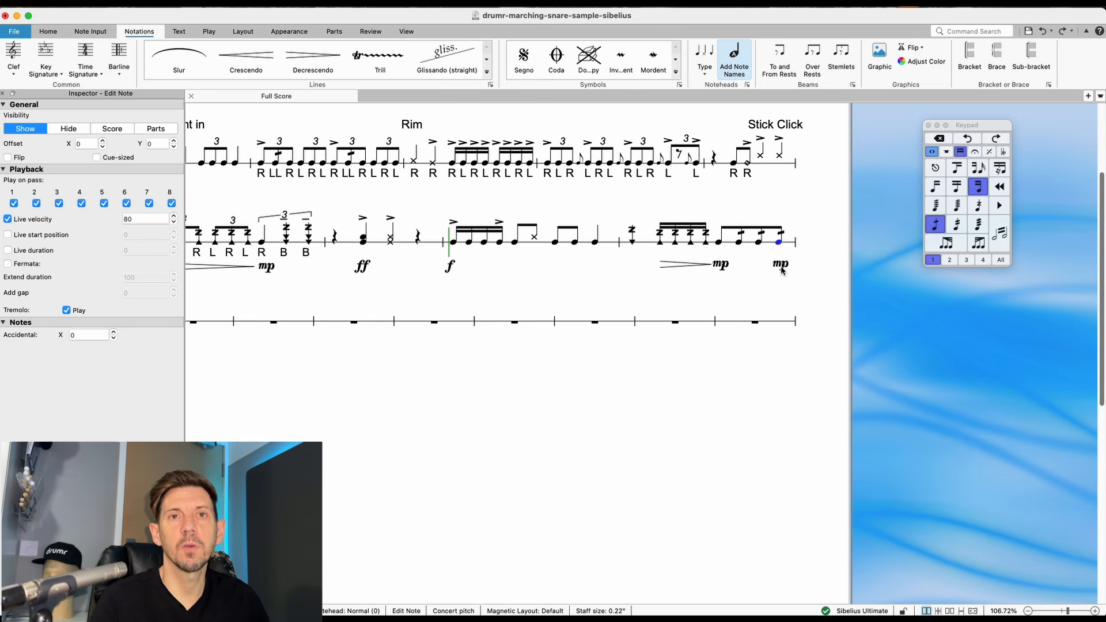
left_click(780, 266)
left_click(779, 243)
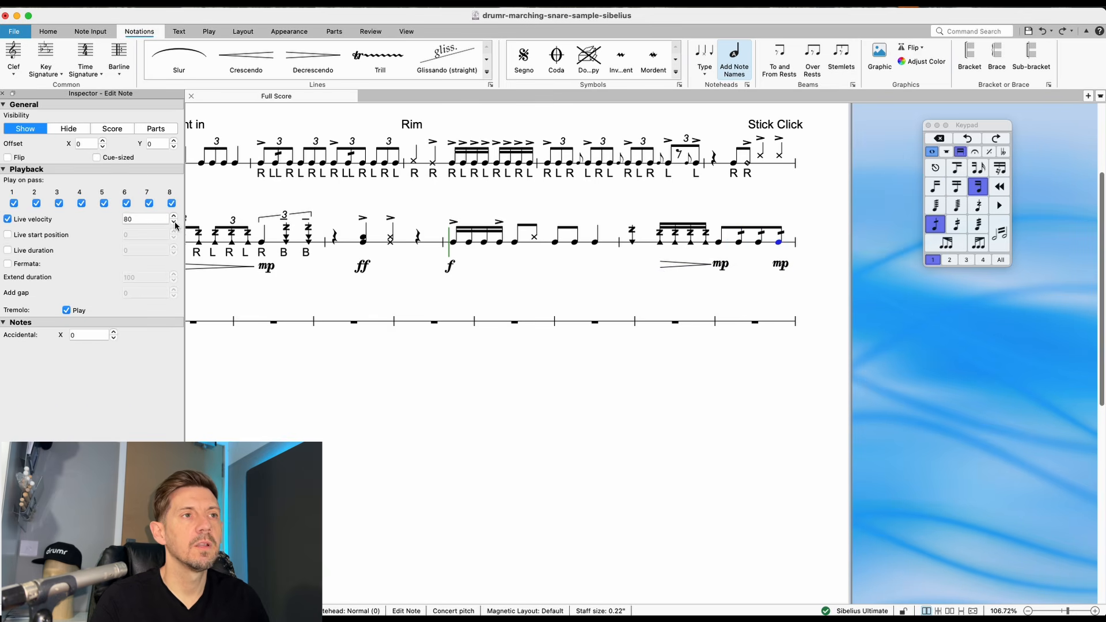
left_click(8, 219)
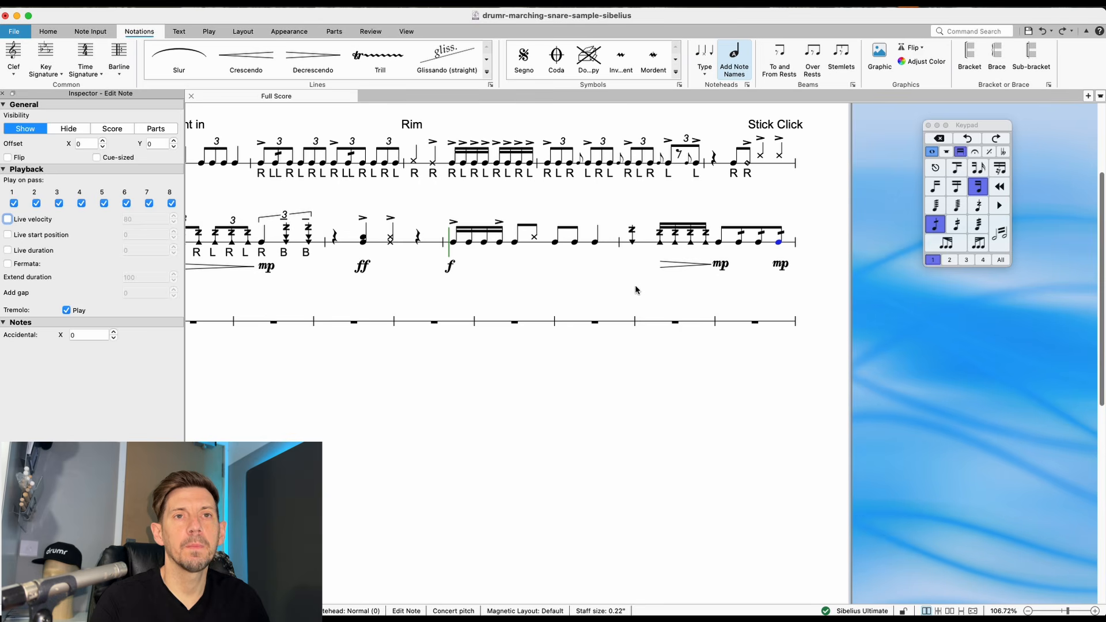
key("Escape")
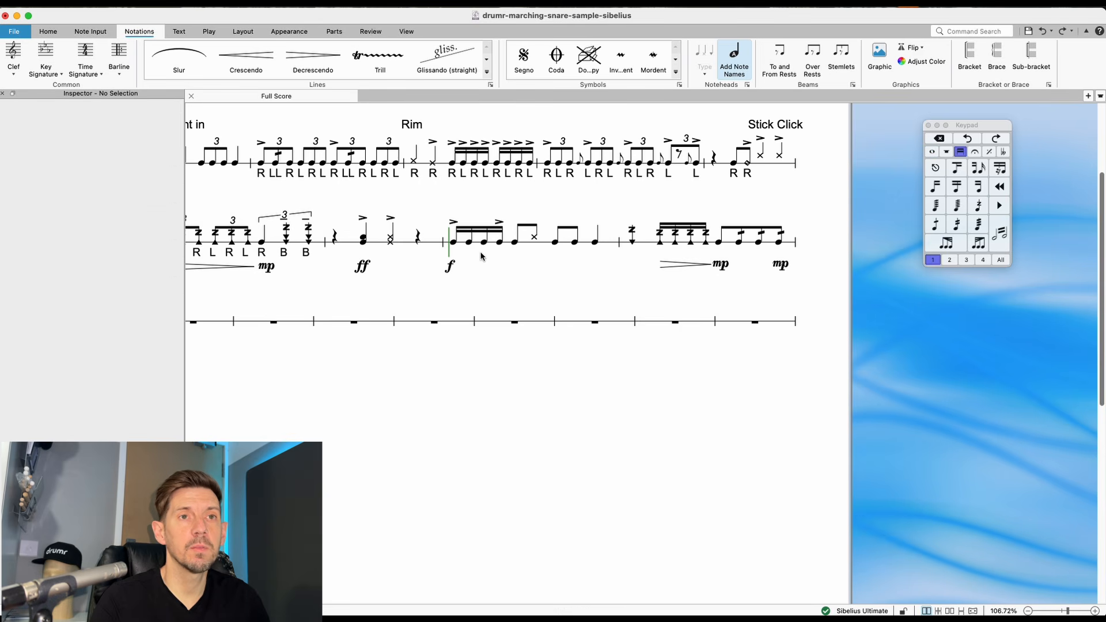
left_click(494, 279)
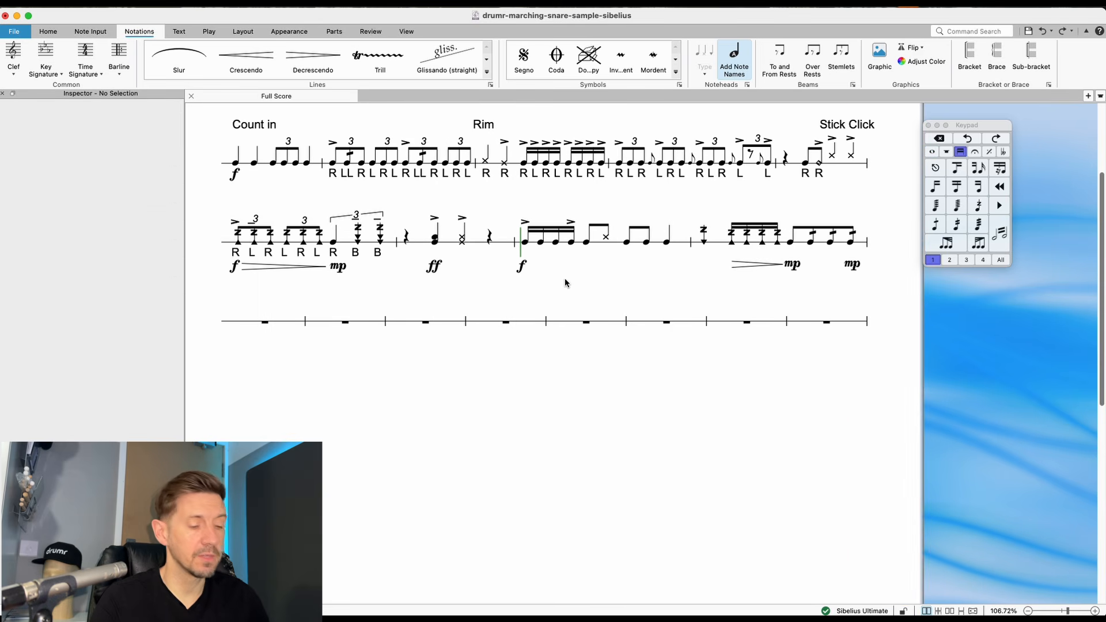
Try to create new grace notes before the fourth and first sixteenth notes of the bar with the f dynamic.
left_click(569, 242)
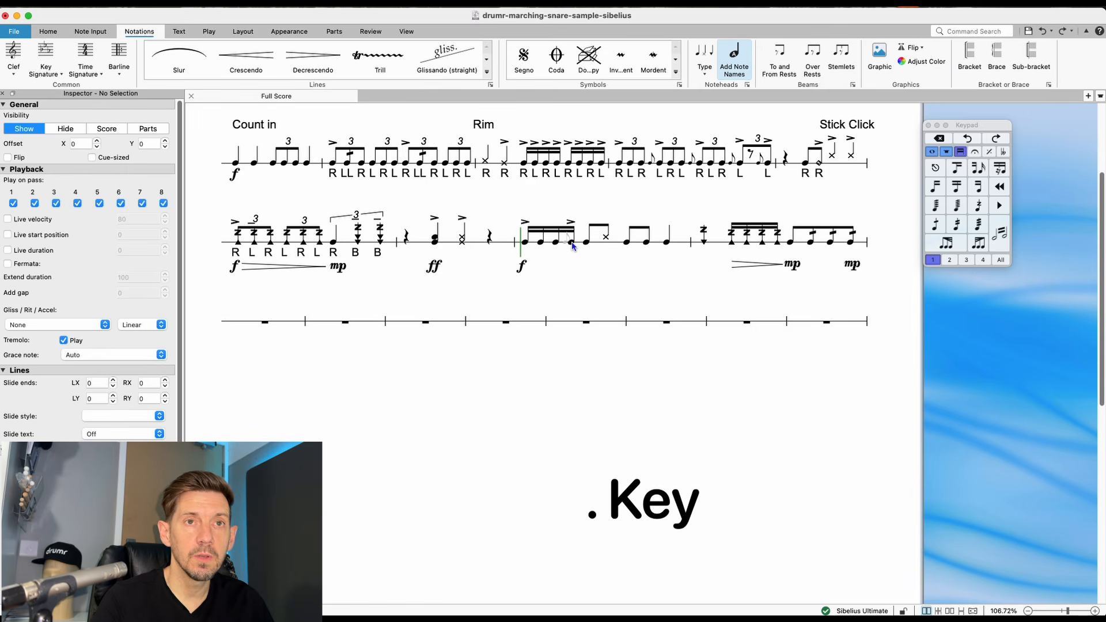
key("period")
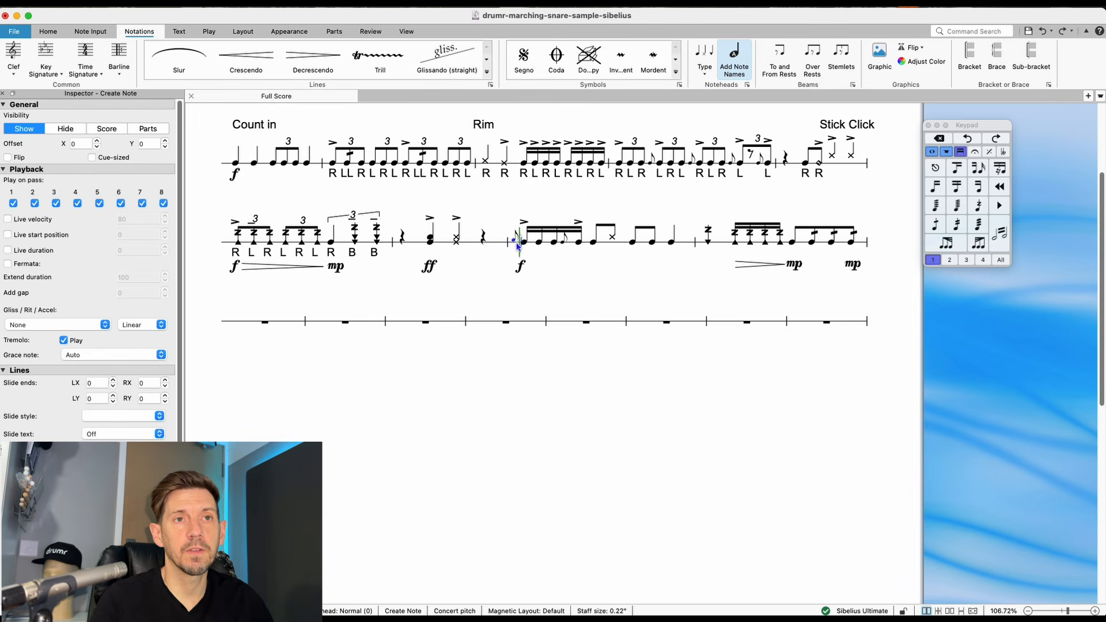
key("Delete")
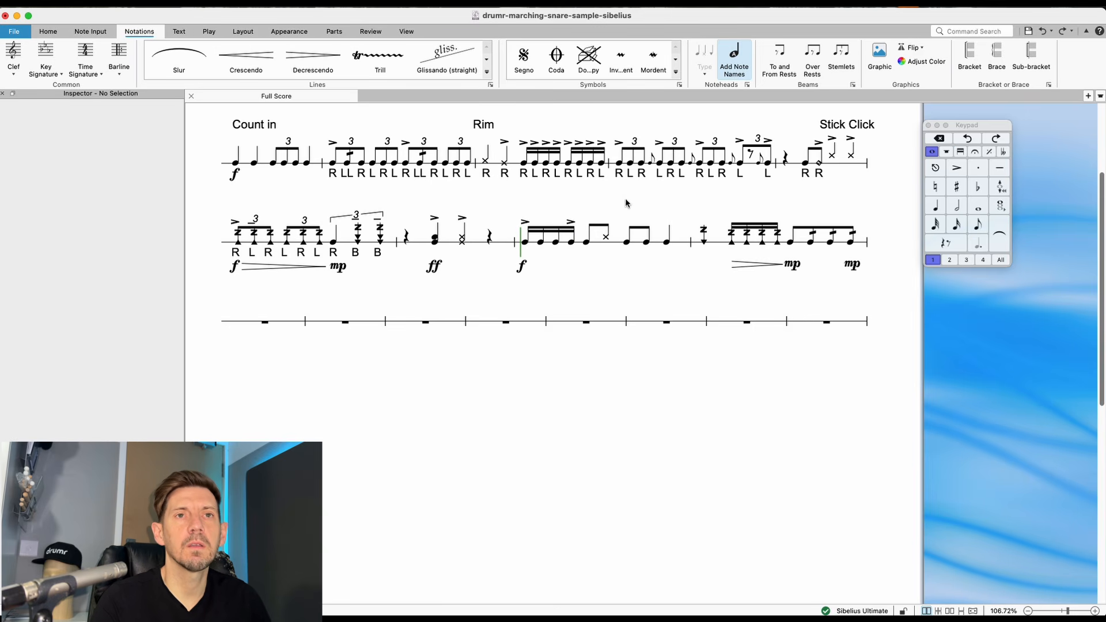
Copy an existing grace note from the first system before the fourth and first sixteenths of the f bar, and inspect both copies' settings.
left_click_drag(626, 203, 570, 214)
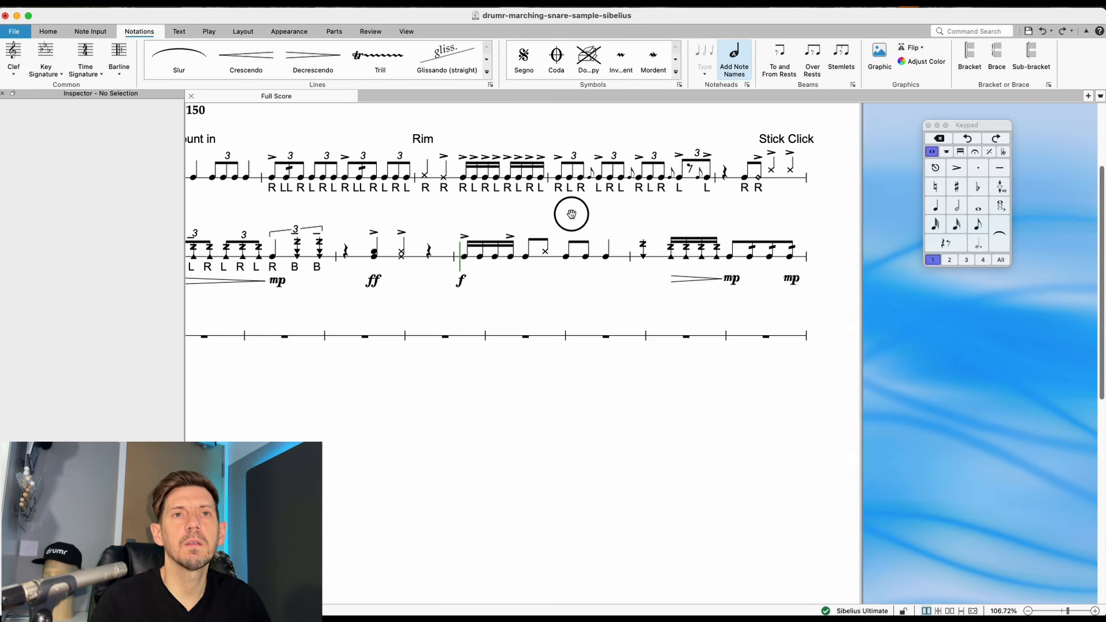
left_click(630, 181)
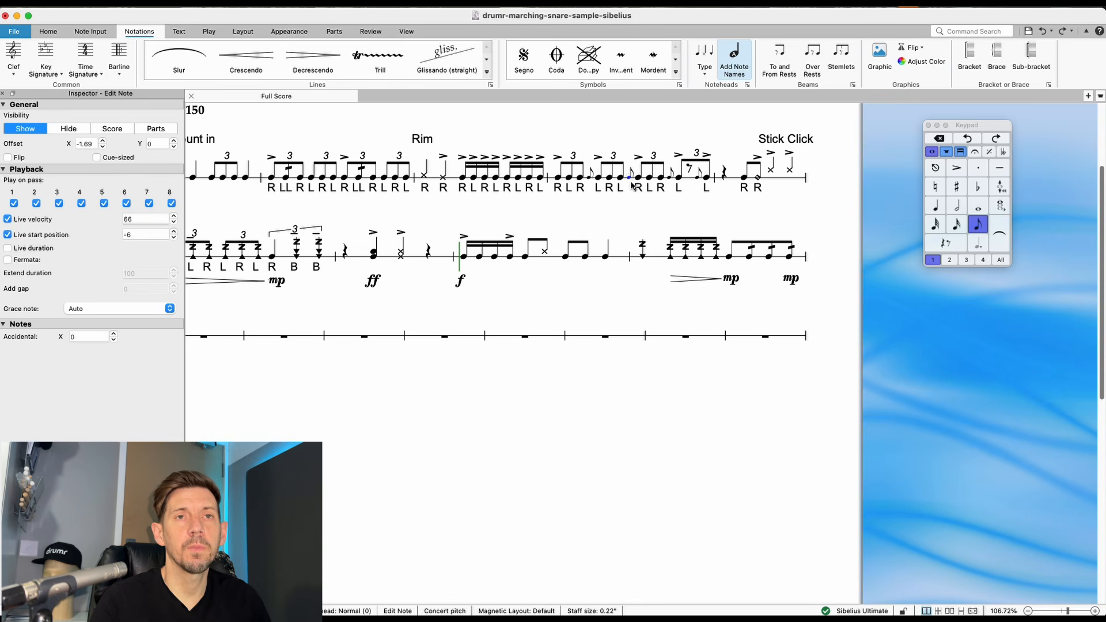
left_click(631, 184)
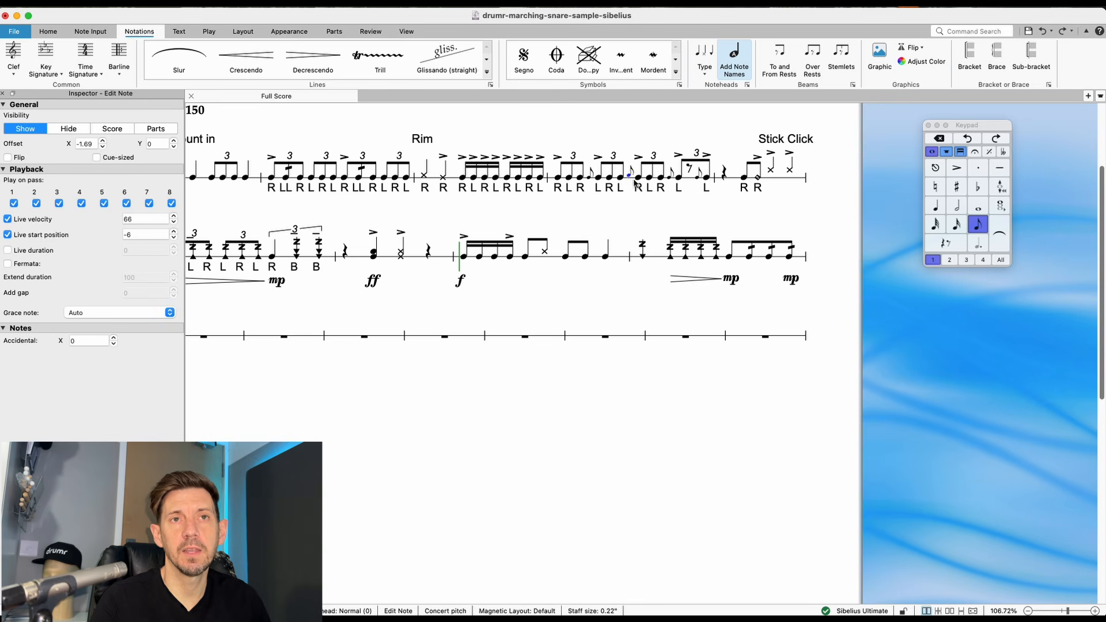
left_click(507, 260, "alt")
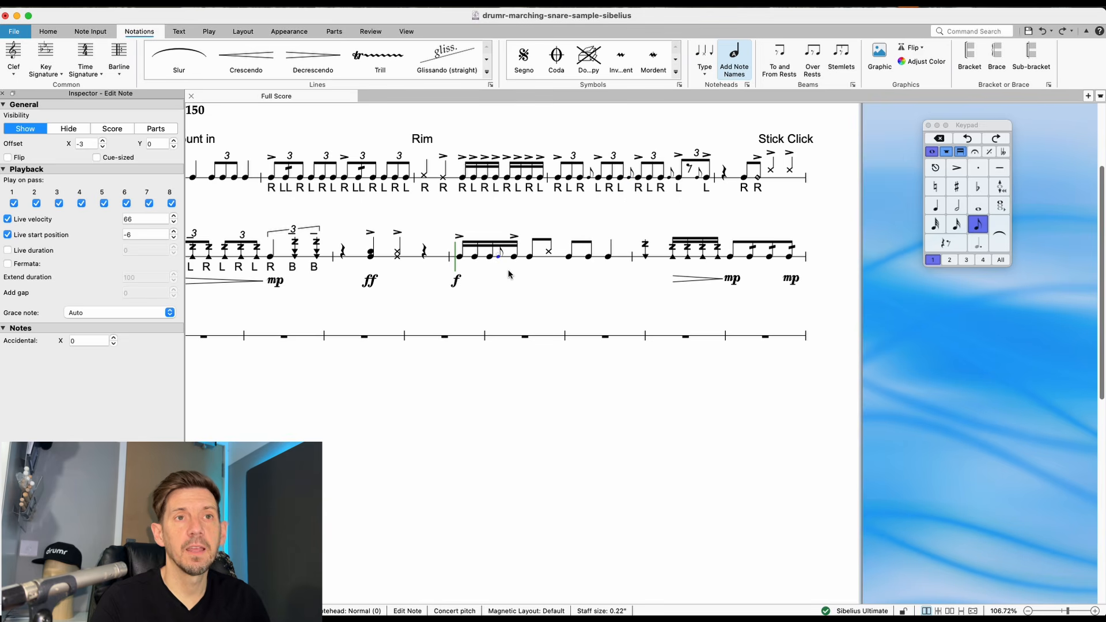
left_click(453, 260, "alt")
key("Escape")
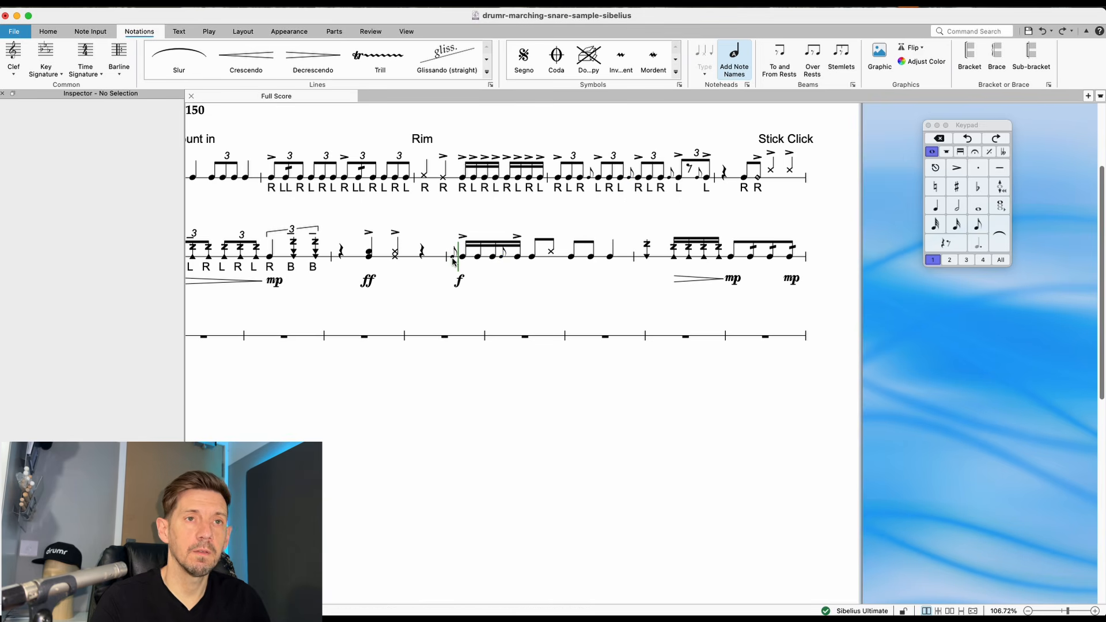
left_click(453, 260)
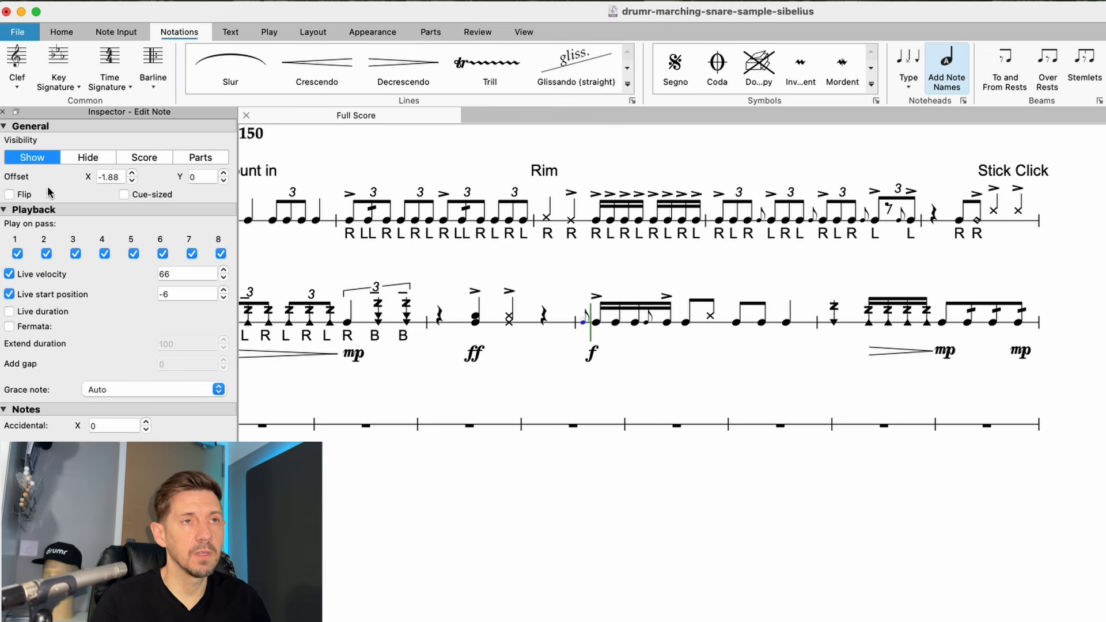
left_click(668, 355)
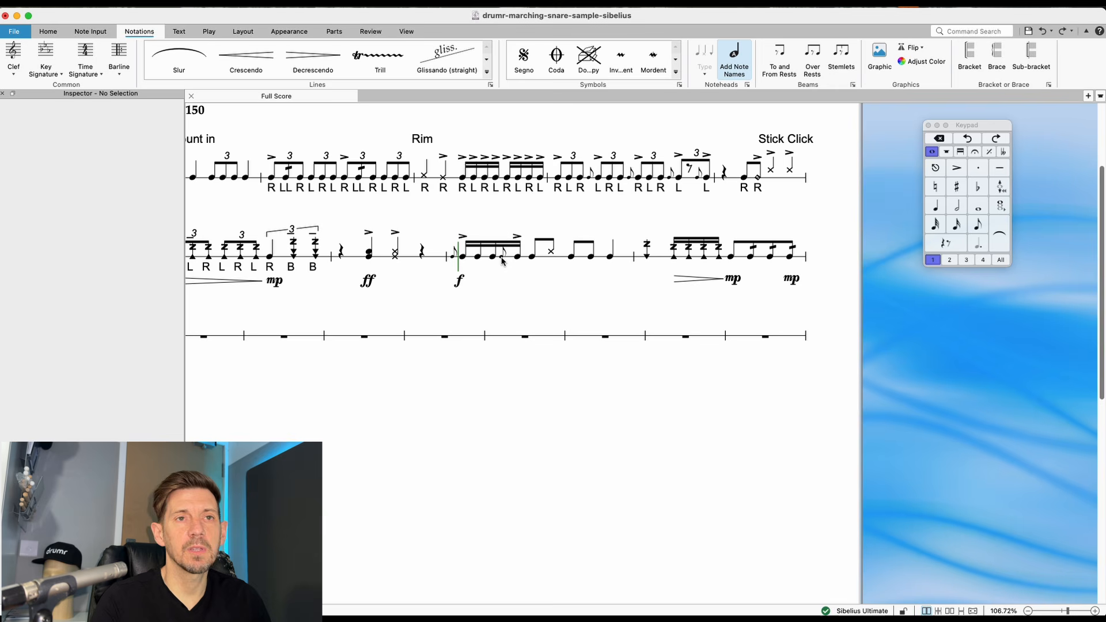
left_click(502, 258)
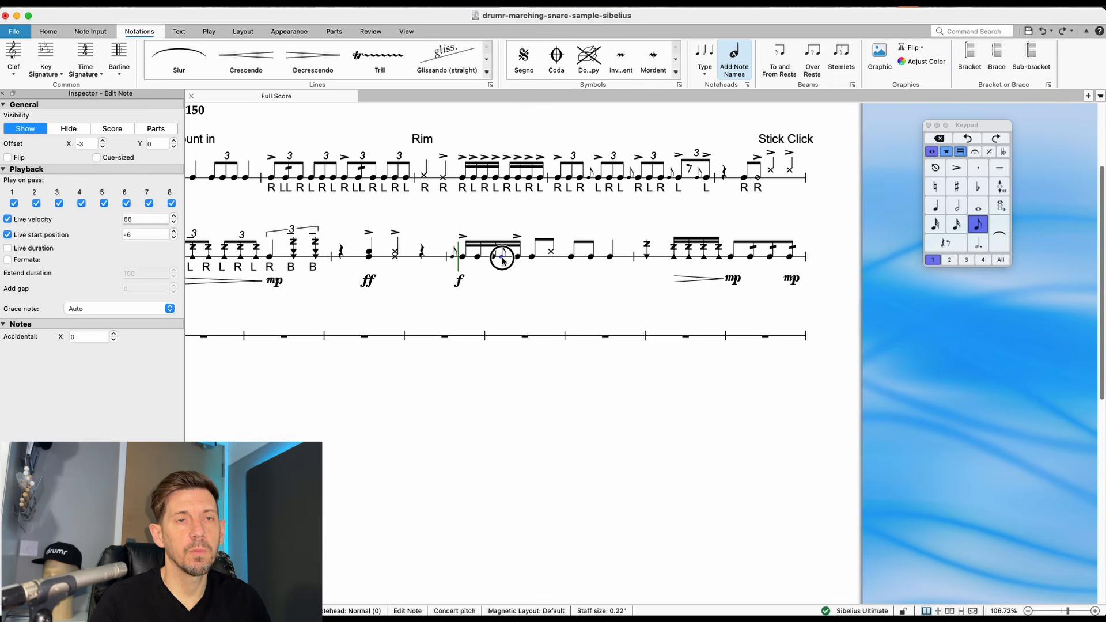
left_click(540, 299)
left_click(566, 287)
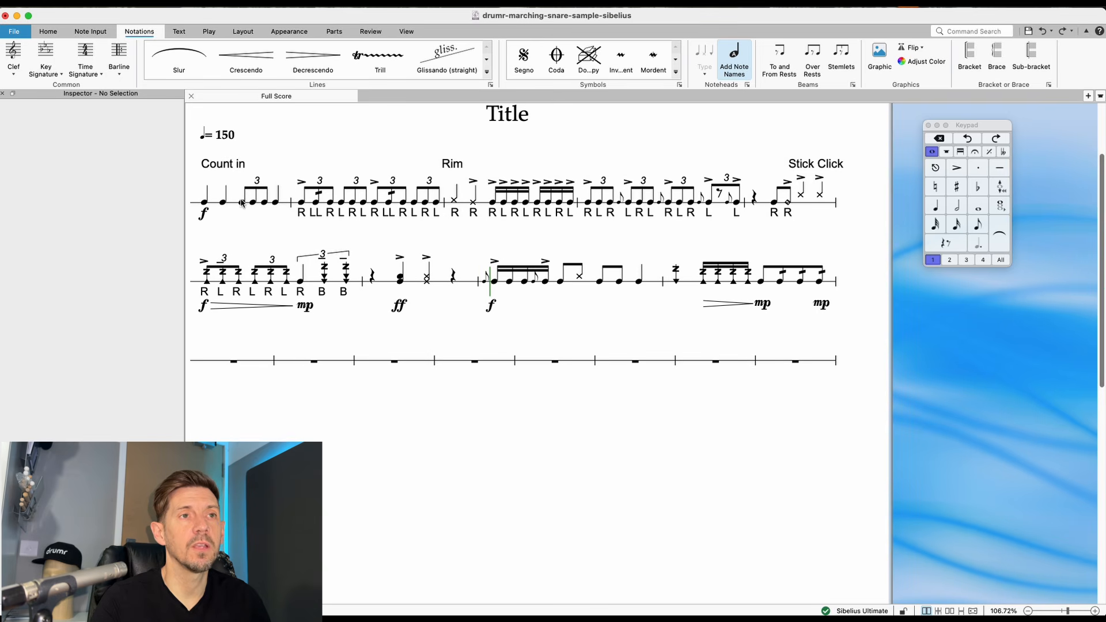
Delete the old bars between the count-in and the two new bars, along with all empty bars at the end.
left_click(328, 210)
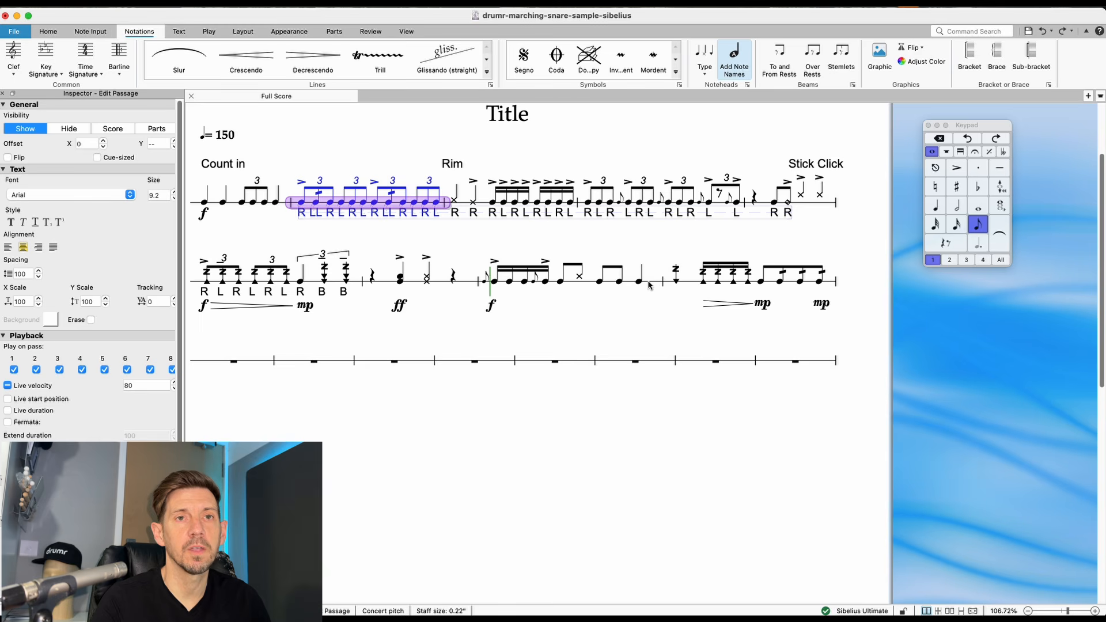
left_click(468, 281, "shift")
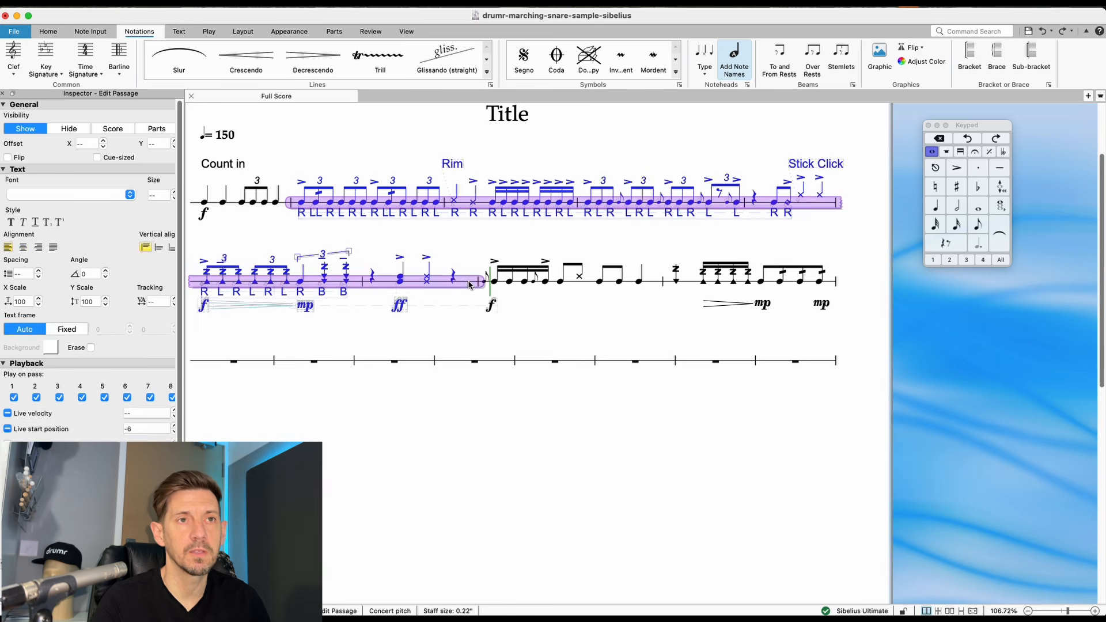
key("Delete")
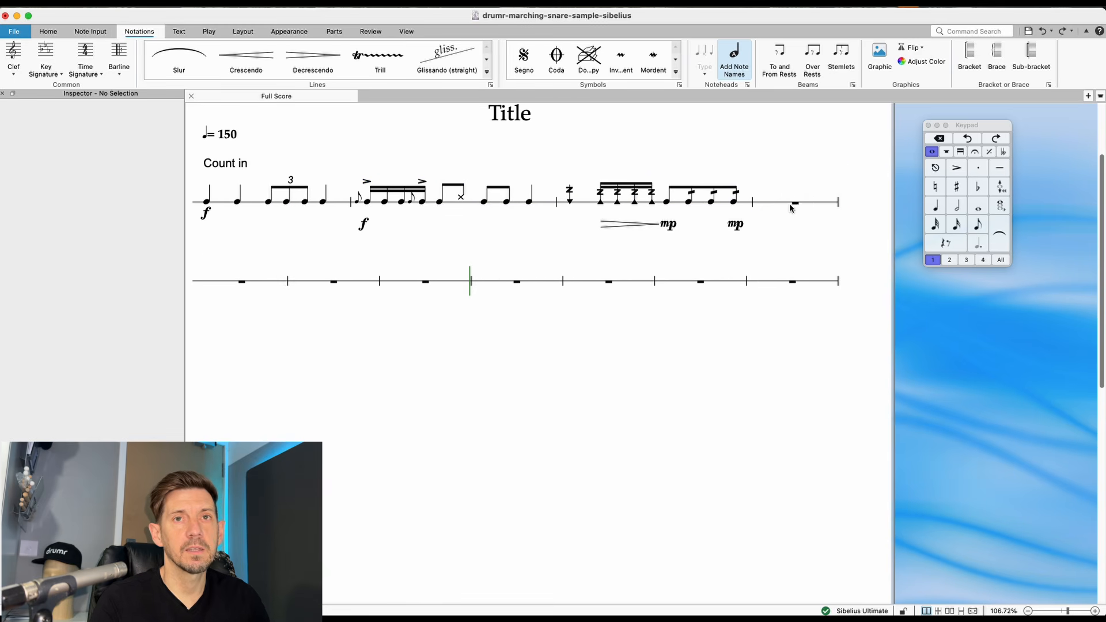
left_click(790, 202)
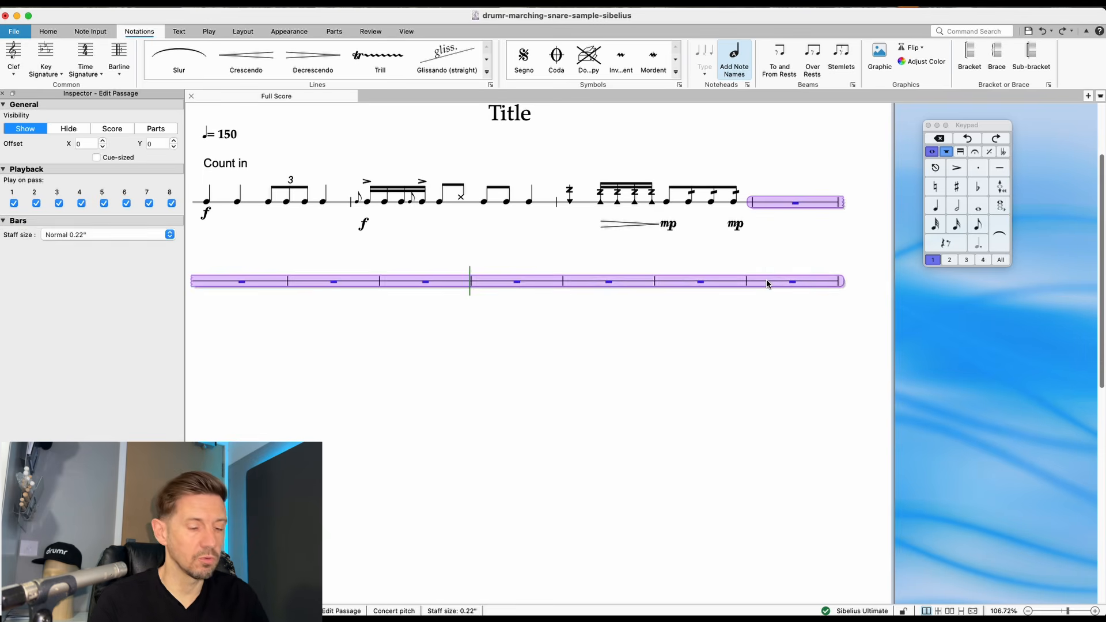
key("super+BackSpace")
Replace the score's placeholder title with "drummr".
left_click(510, 120)
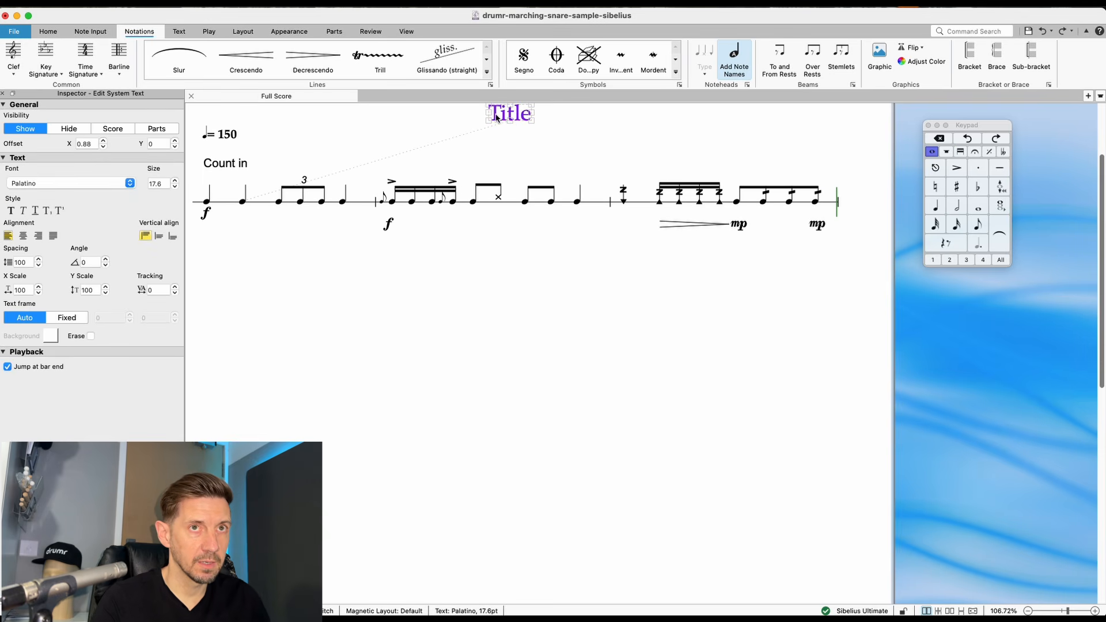
double_click(502, 116)
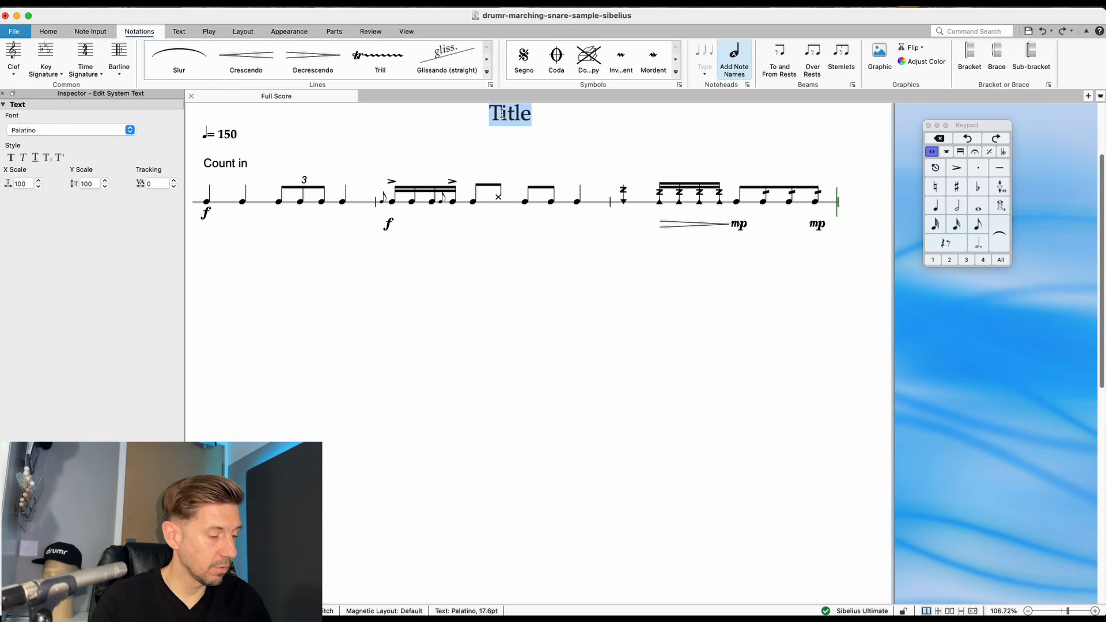
type("drumm")
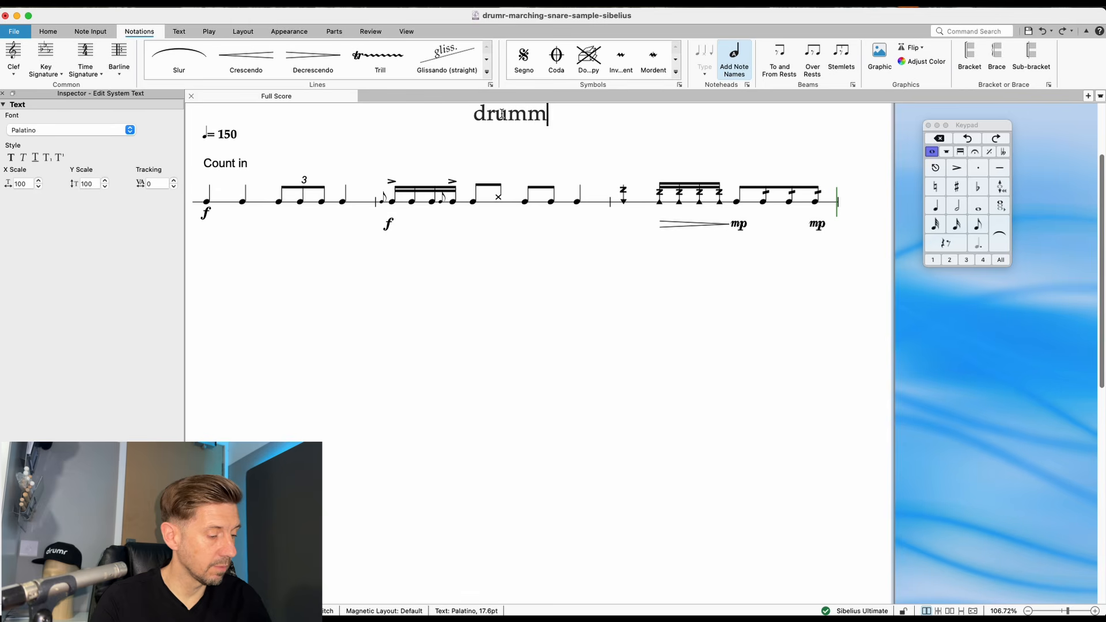
type("r")
left_click(383, 282)
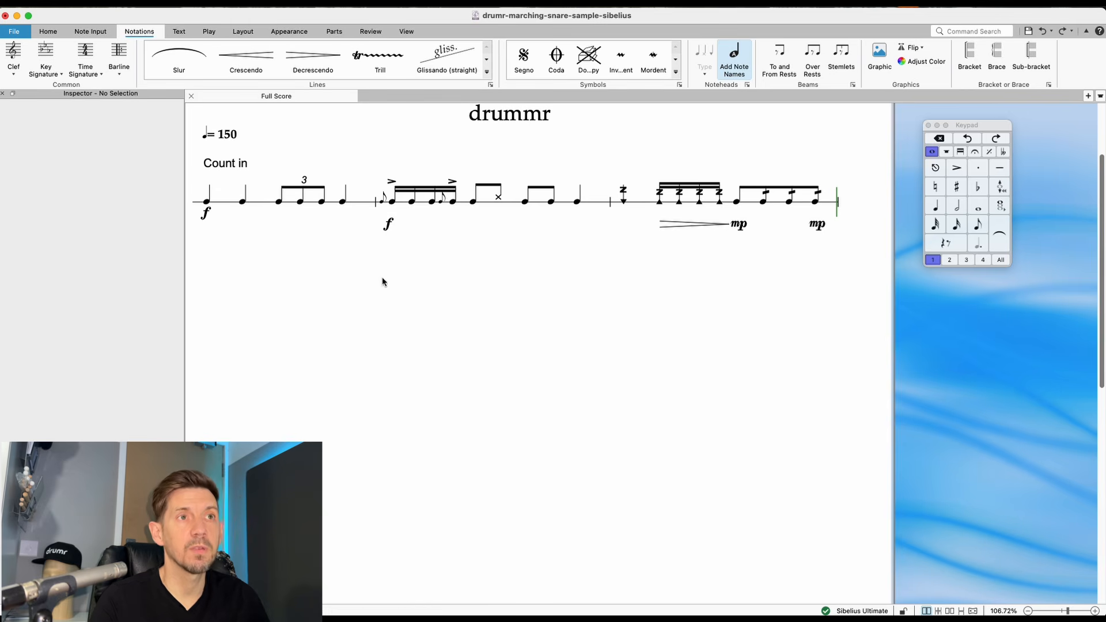
Set the quarter-note tempo marking at the start of the score to 120.
double_click(234, 136)
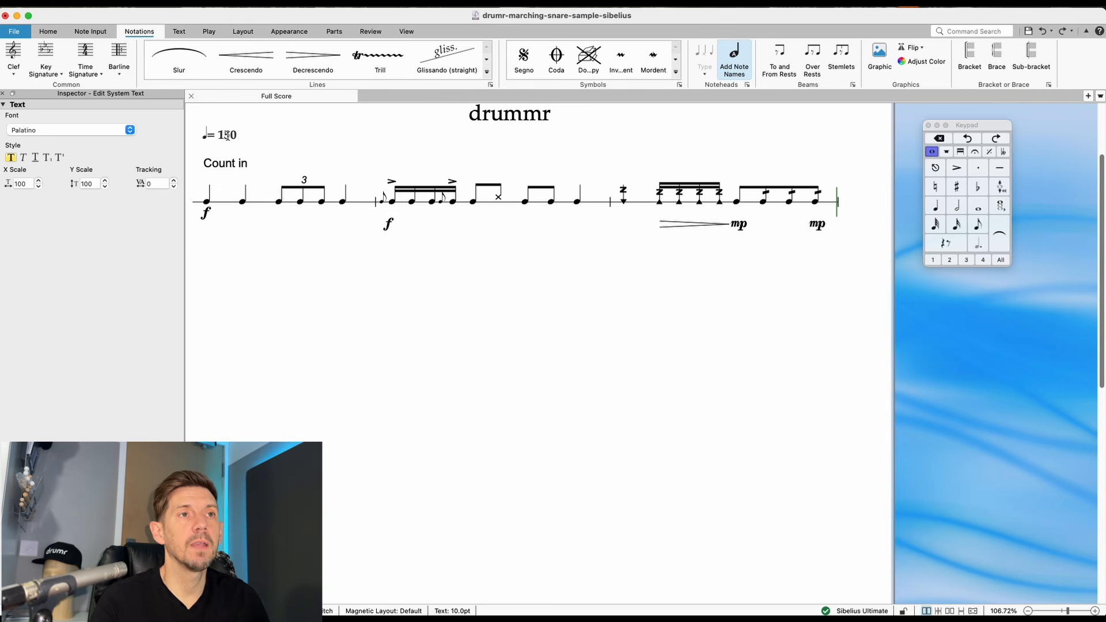
double_click(227, 135)
type("120")
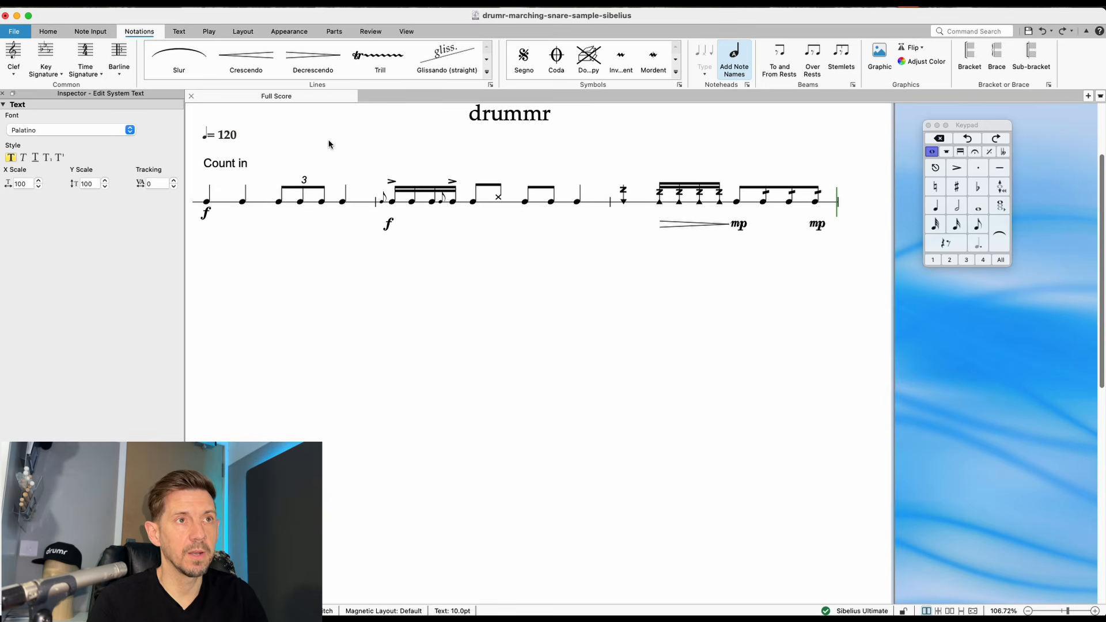
left_click(331, 144)
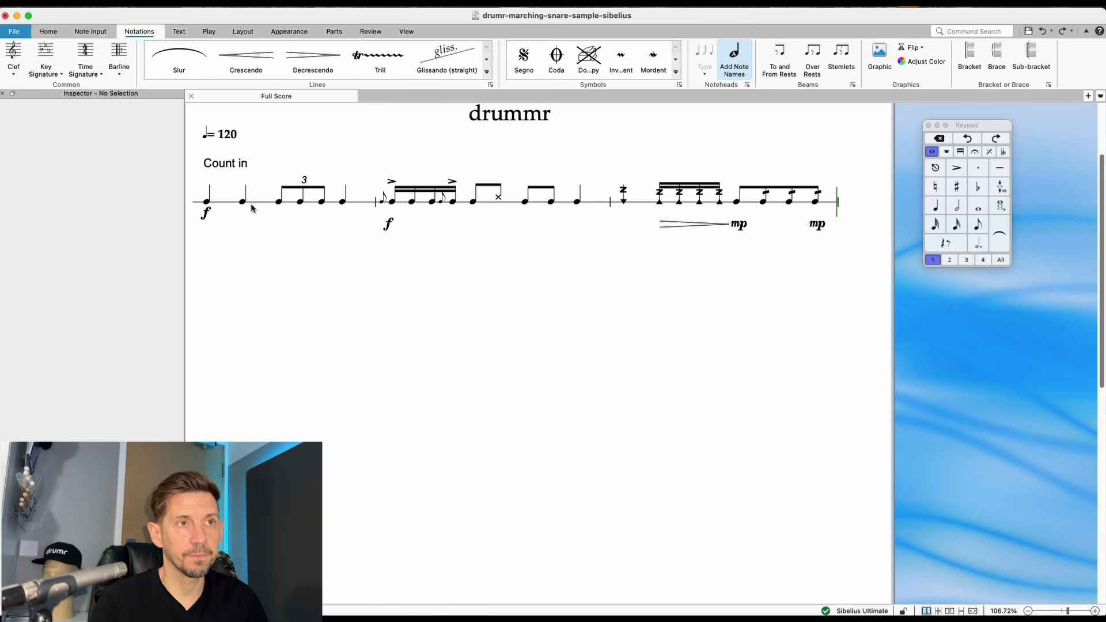
Copy the "Count in" text above the first buzzed note of the last bar and change the copy to "press".
left_click(223, 166)
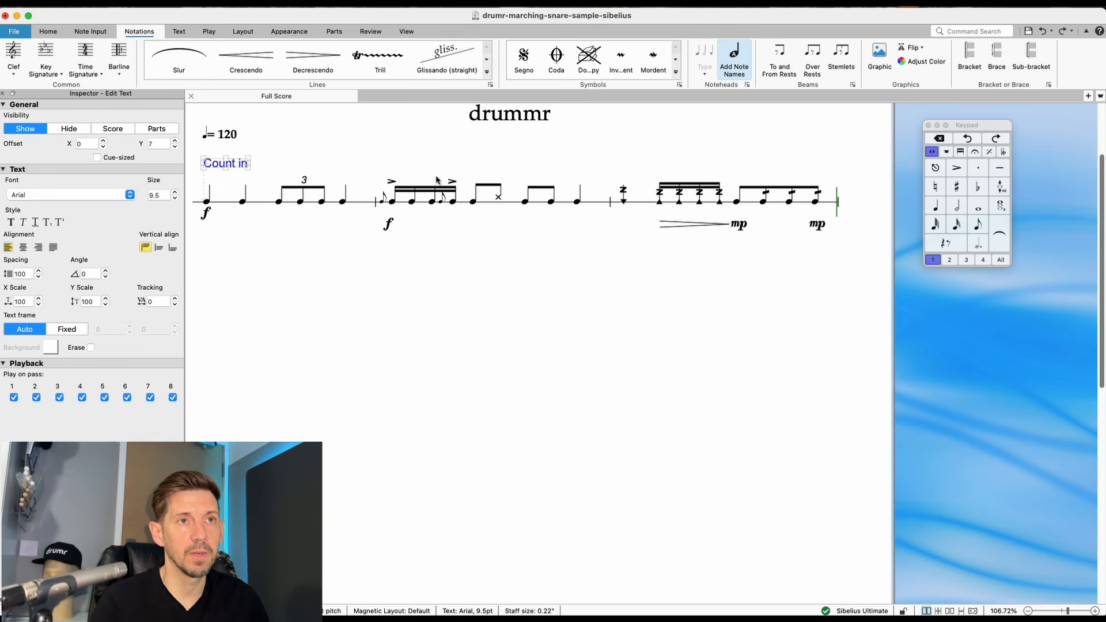
left_click(625, 204, "alt")
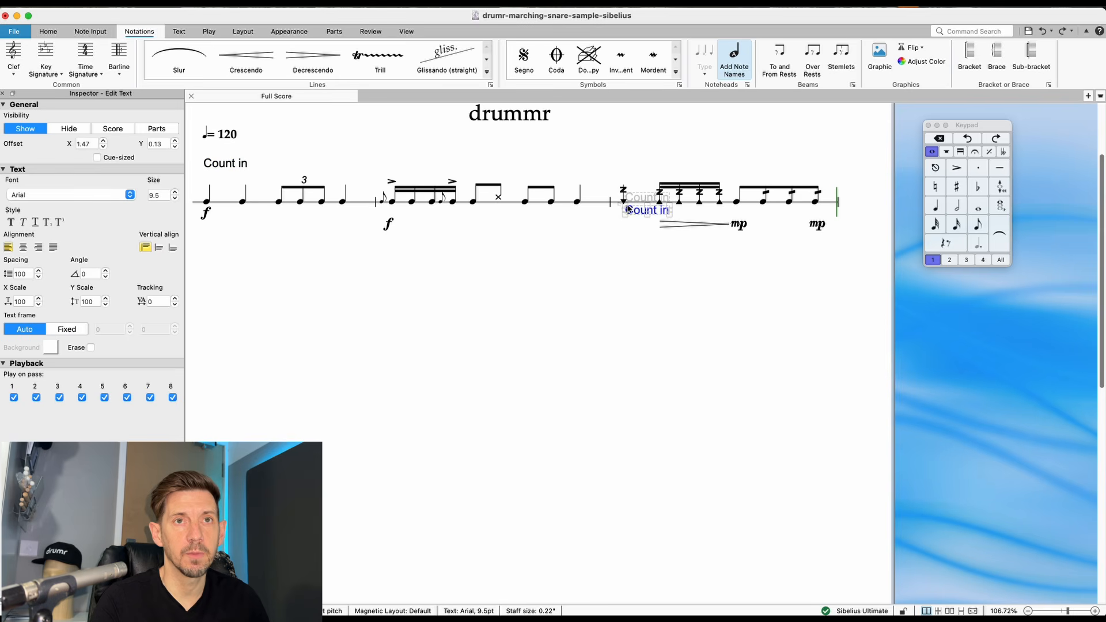
left_click_drag(638, 210, 641, 171)
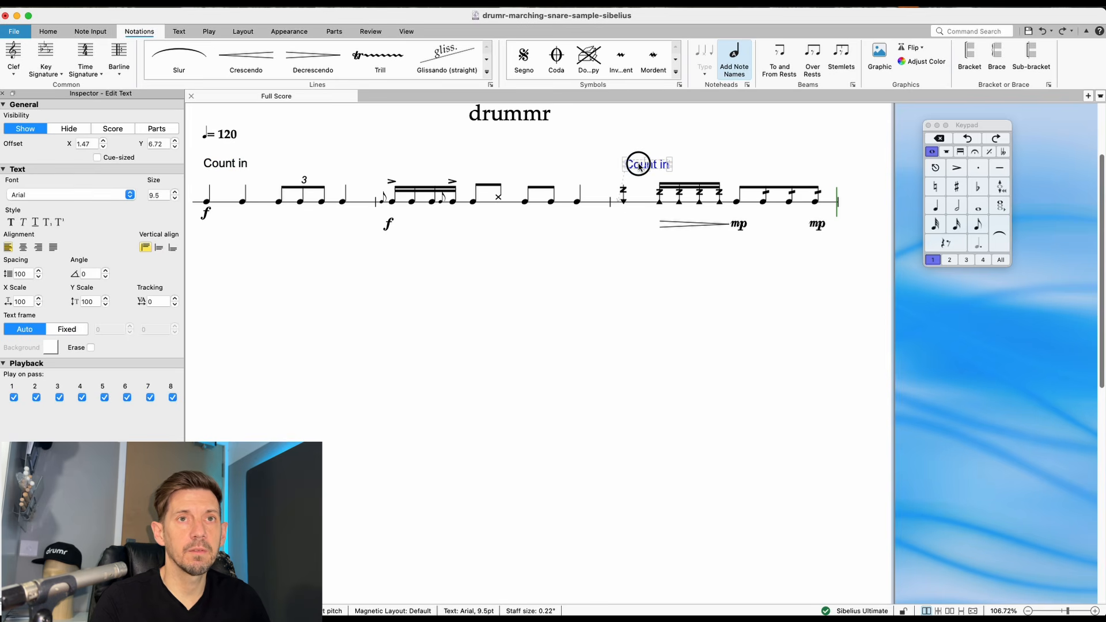
double_click(638, 165)
key("super+a")
type("press")
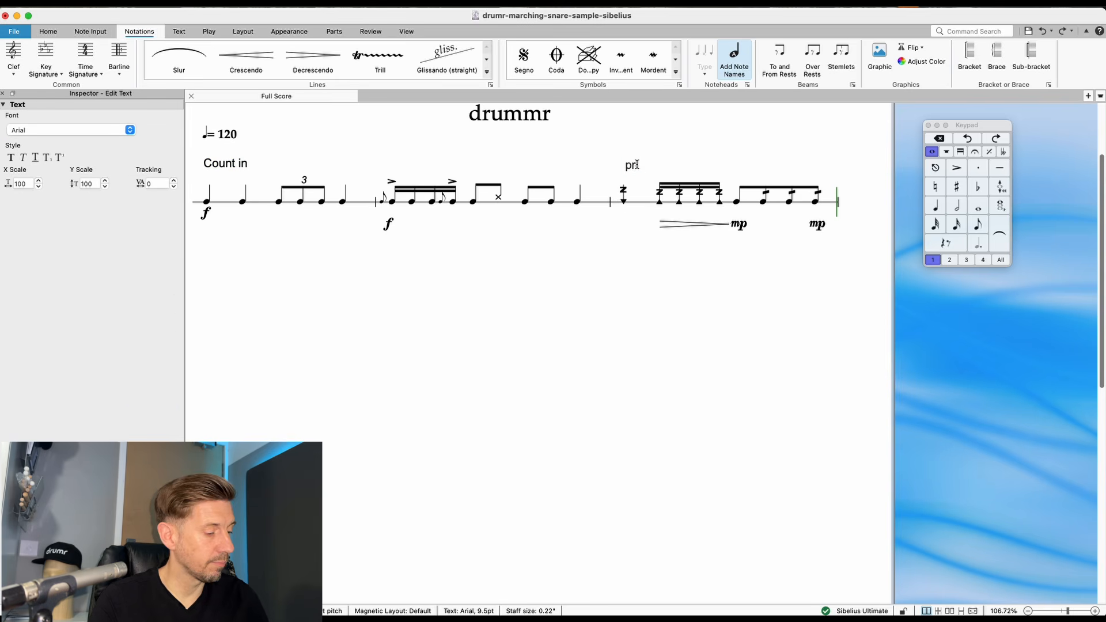
key("Escape")
key("Escape")
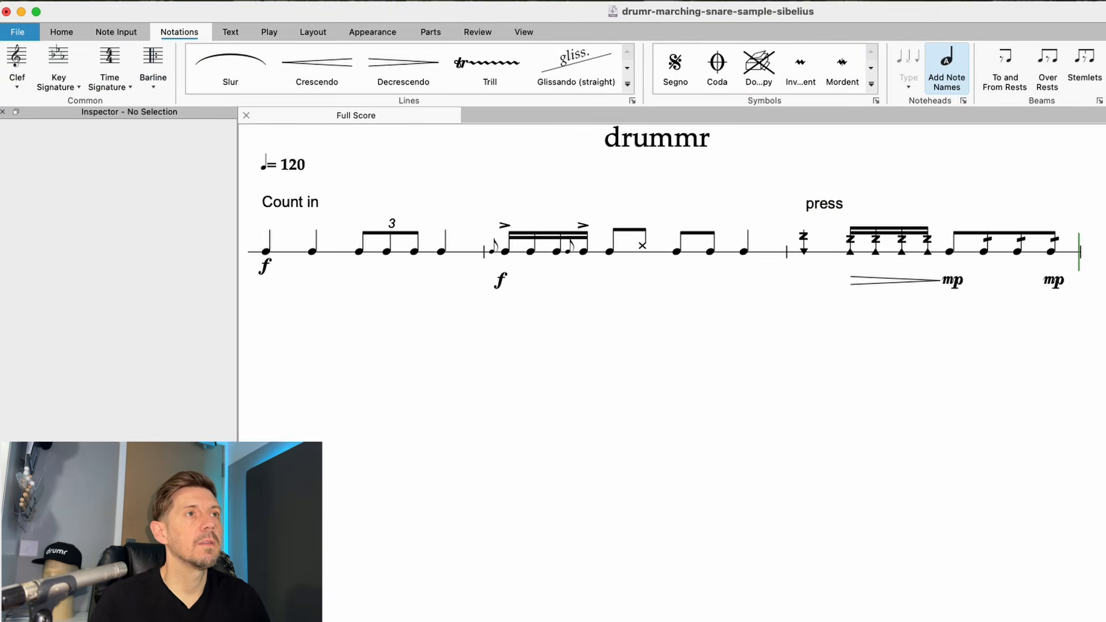
Export the score as an uncompressed MusicXML file in the marching snare folder, keeping the suggested file name.
left_click(17, 32)
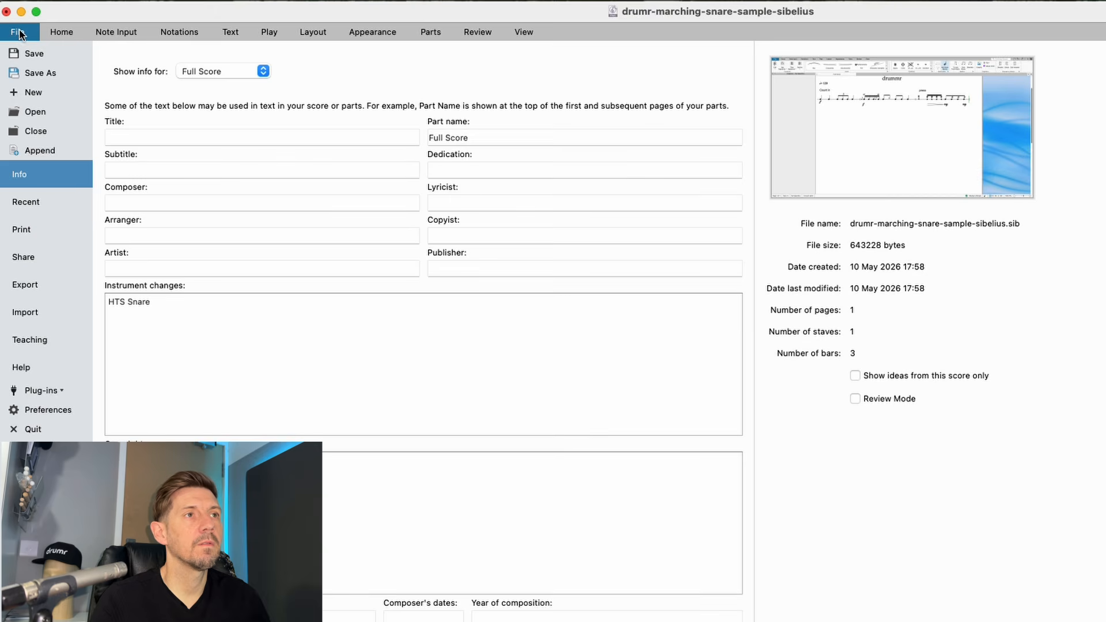
left_click(63, 283)
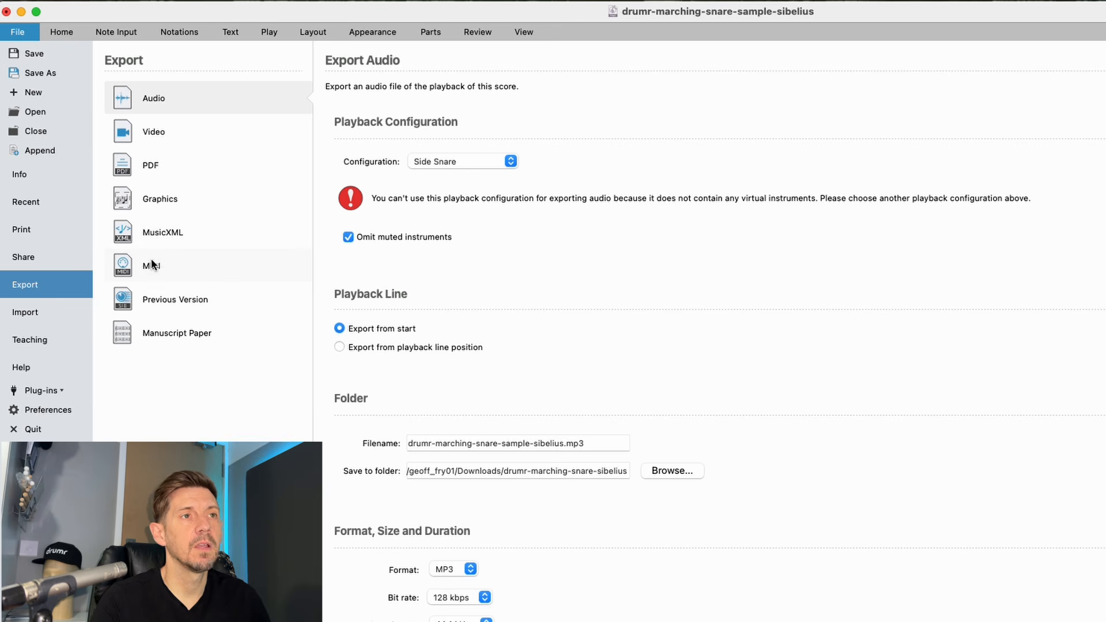
left_click(173, 233)
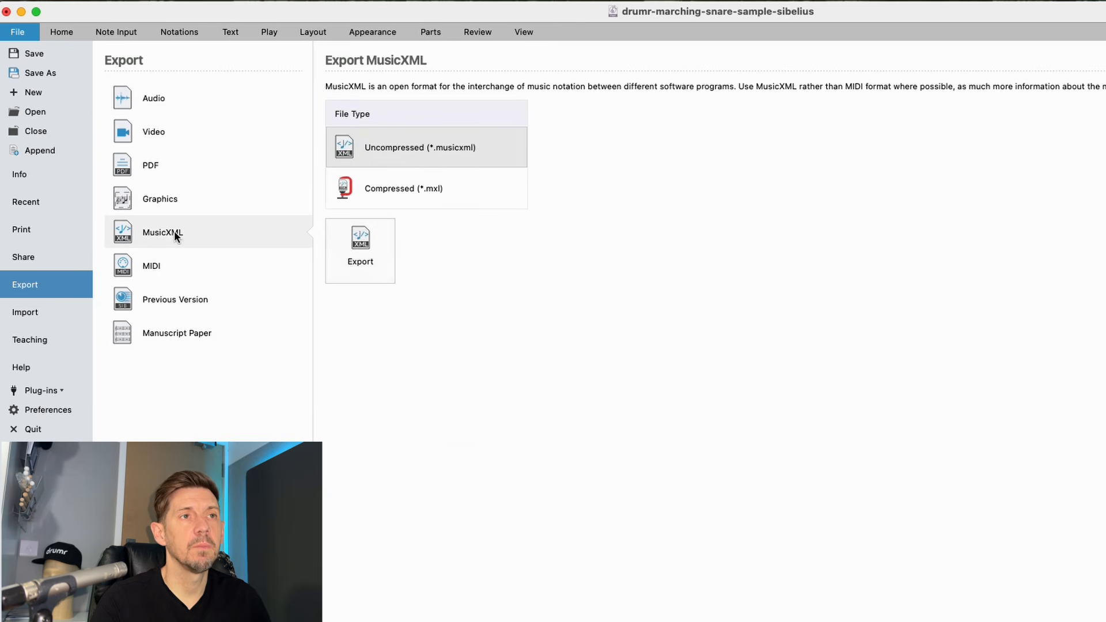
left_click(363, 250)
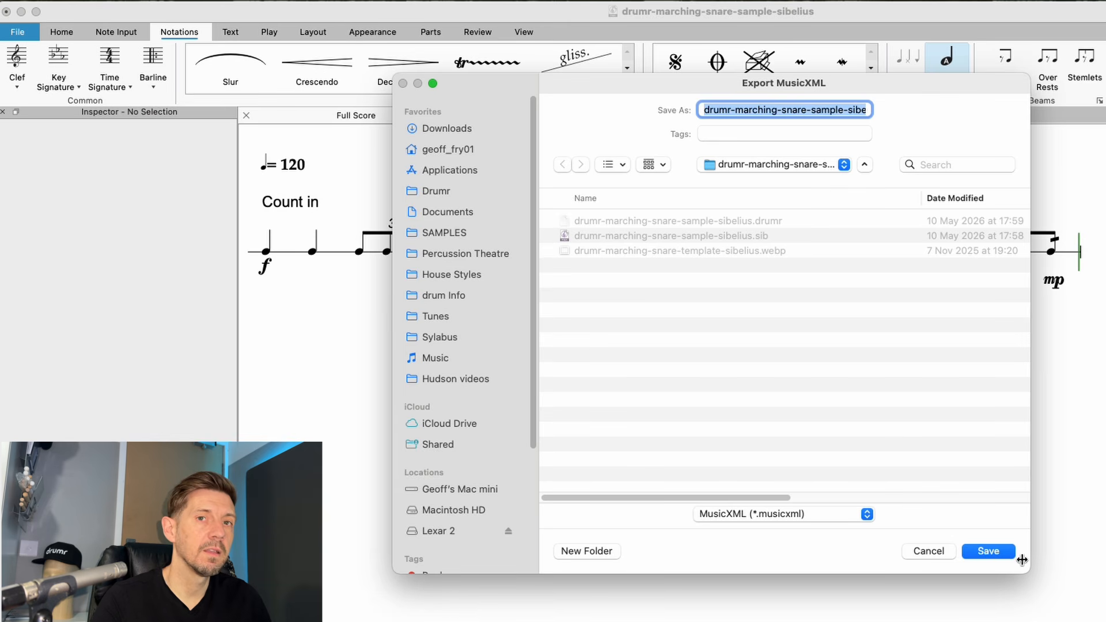
left_click(989, 551)
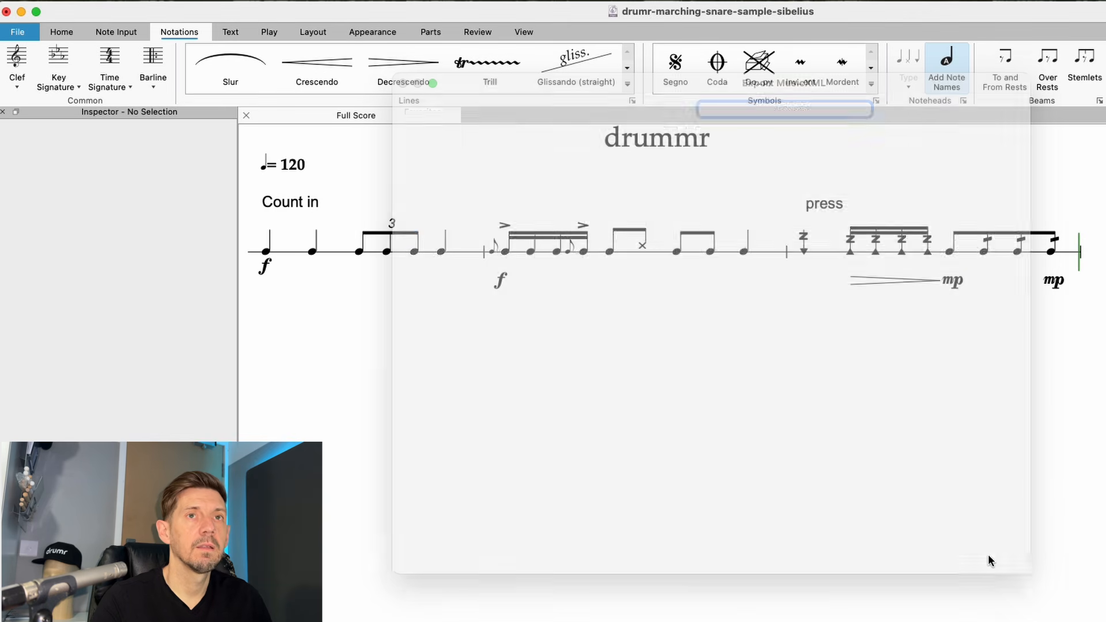
Export the score as a MIDI file, keeping the General MIDI, Type 0 and 256 PPQN settings and the suggested file name.
left_click(12, 35)
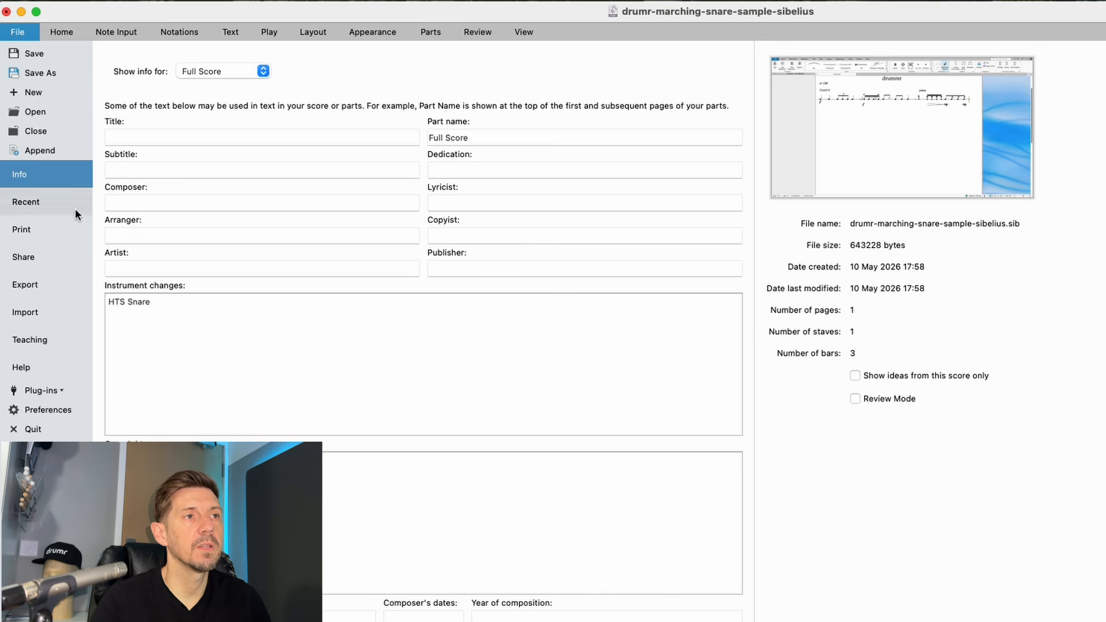
left_click(41, 286)
left_click(158, 265)
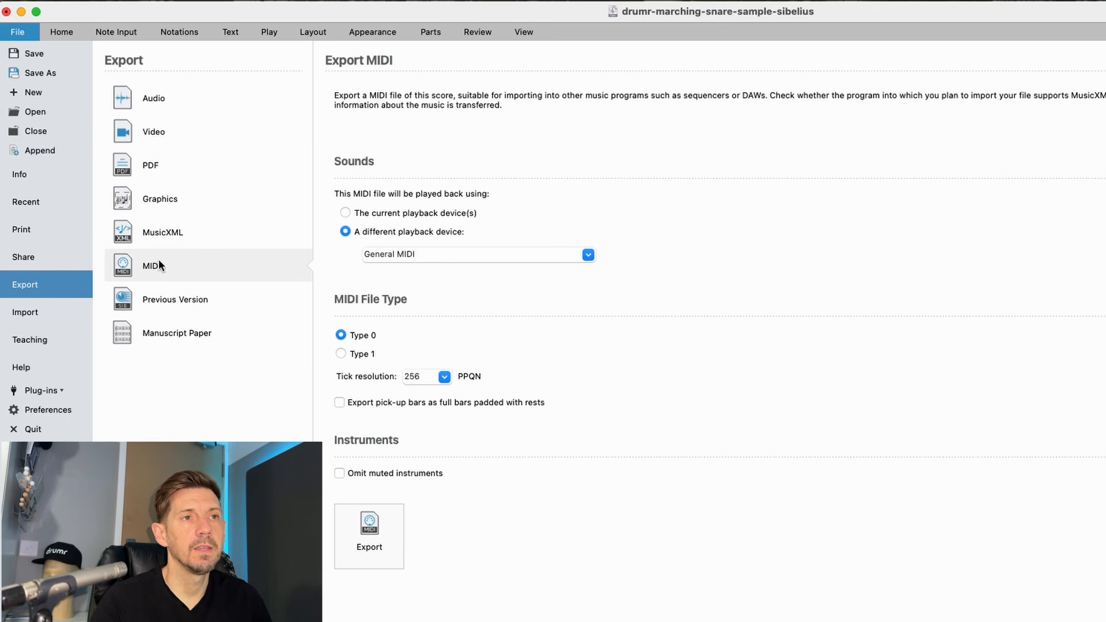
left_click(369, 528)
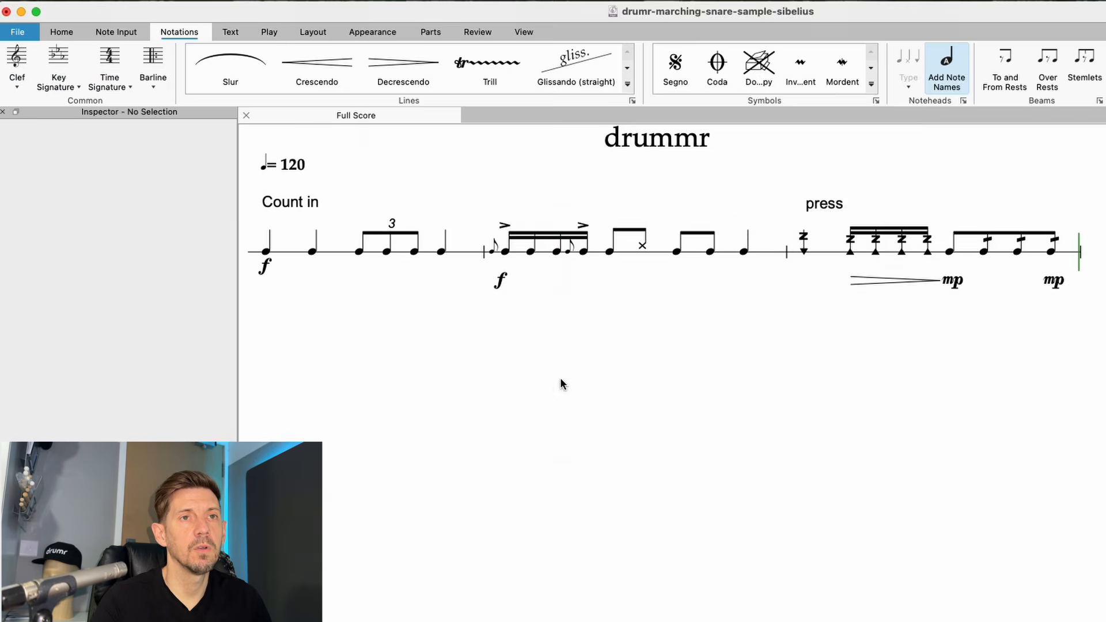
left_click(984, 552)
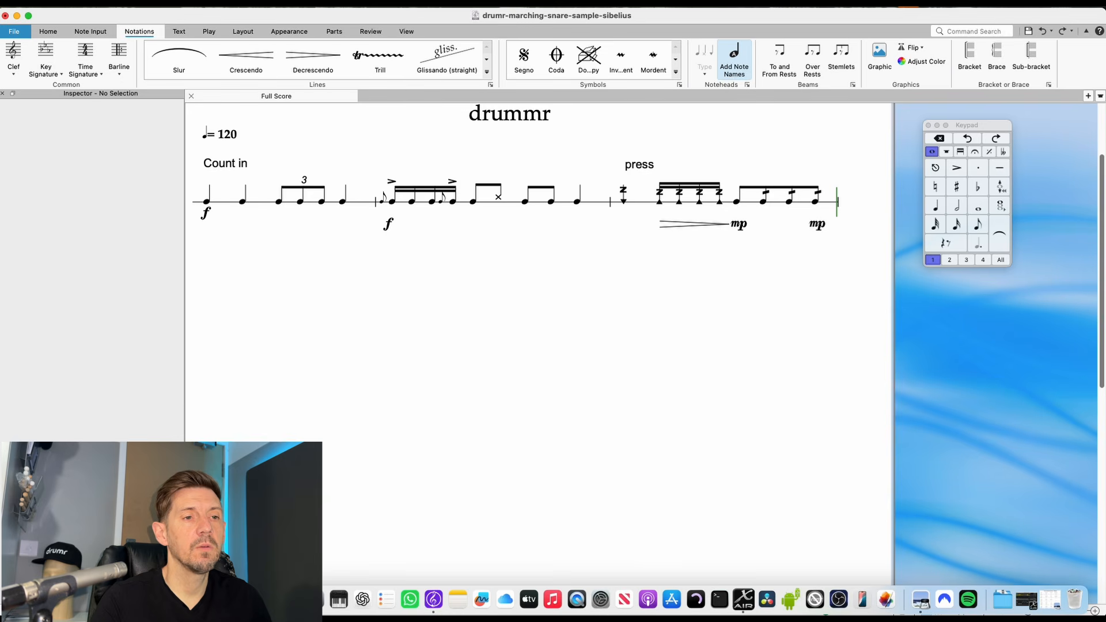
Switch to the browser, open the Imports page of the Drumr website and read the instructions for creating a Drumr file.
key("super+Tab")
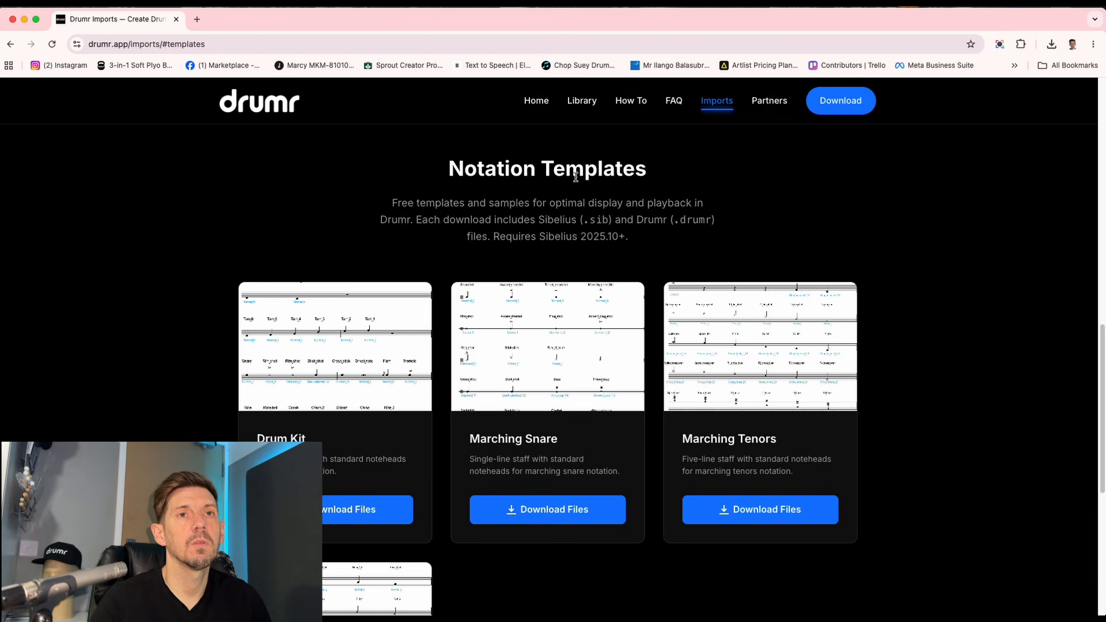
left_click(540, 102)
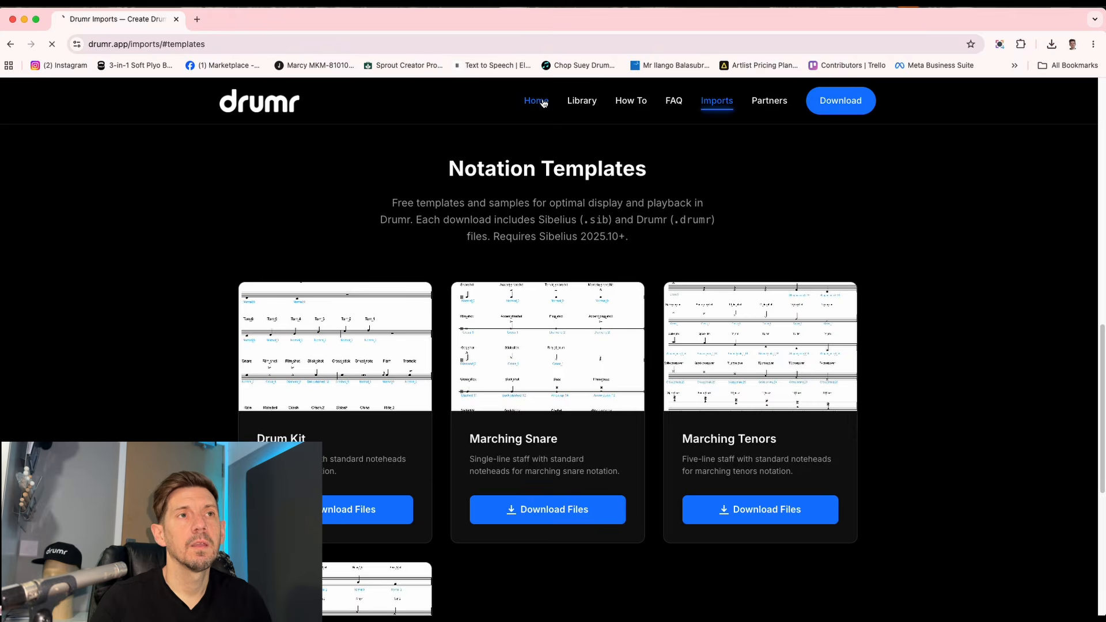
left_click(711, 102)
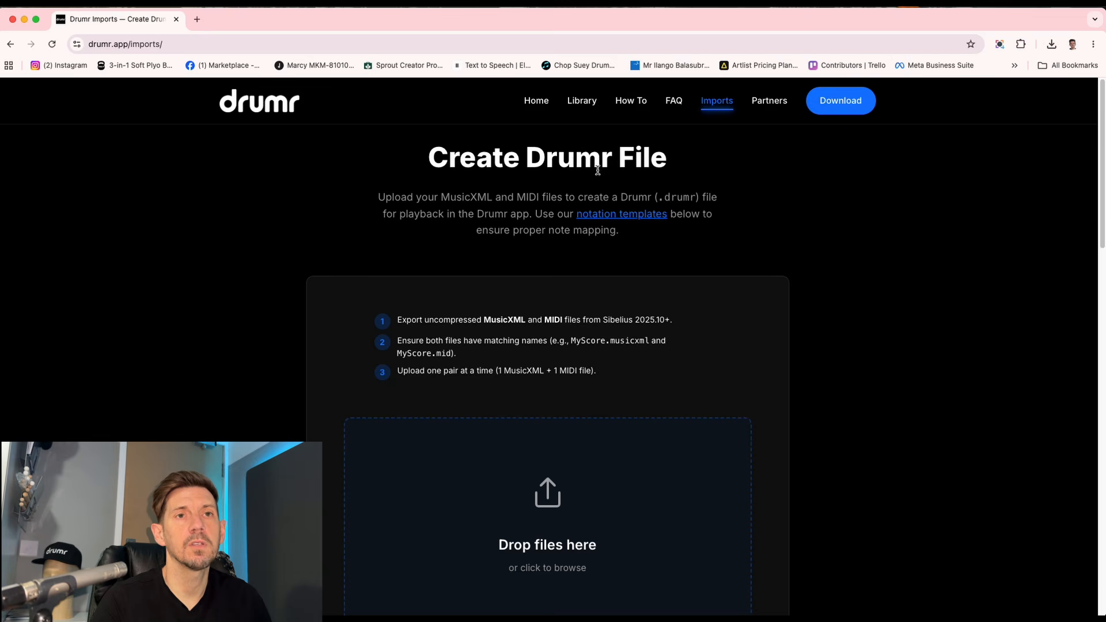
scroll(605, 223, "down", 5)
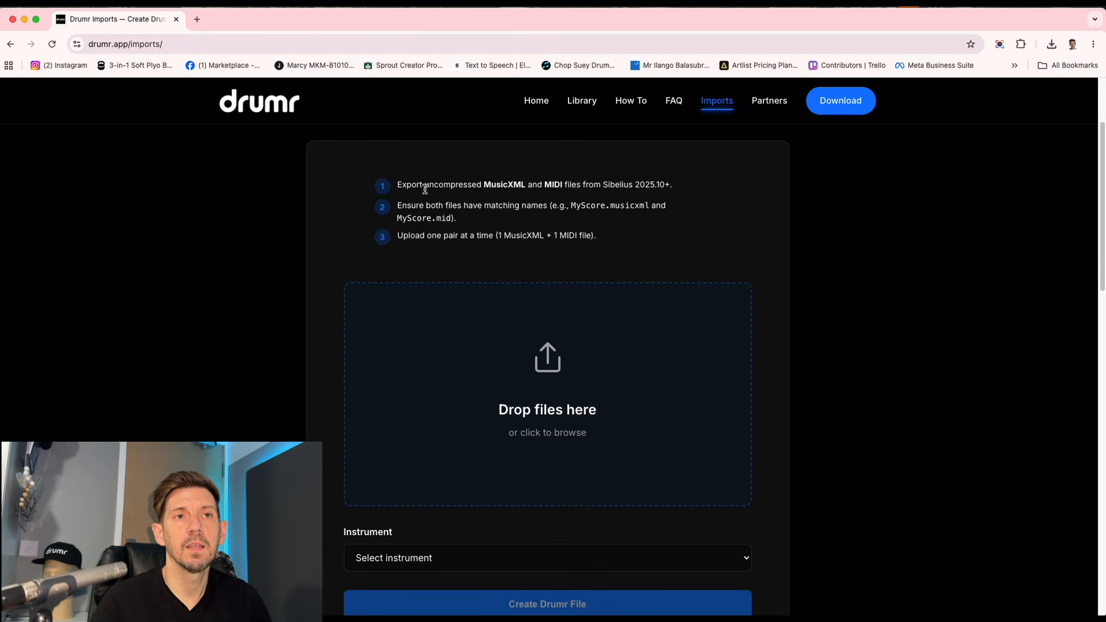
left_click_drag(673, 186, 381, 187)
left_click_drag(481, 218, 395, 207)
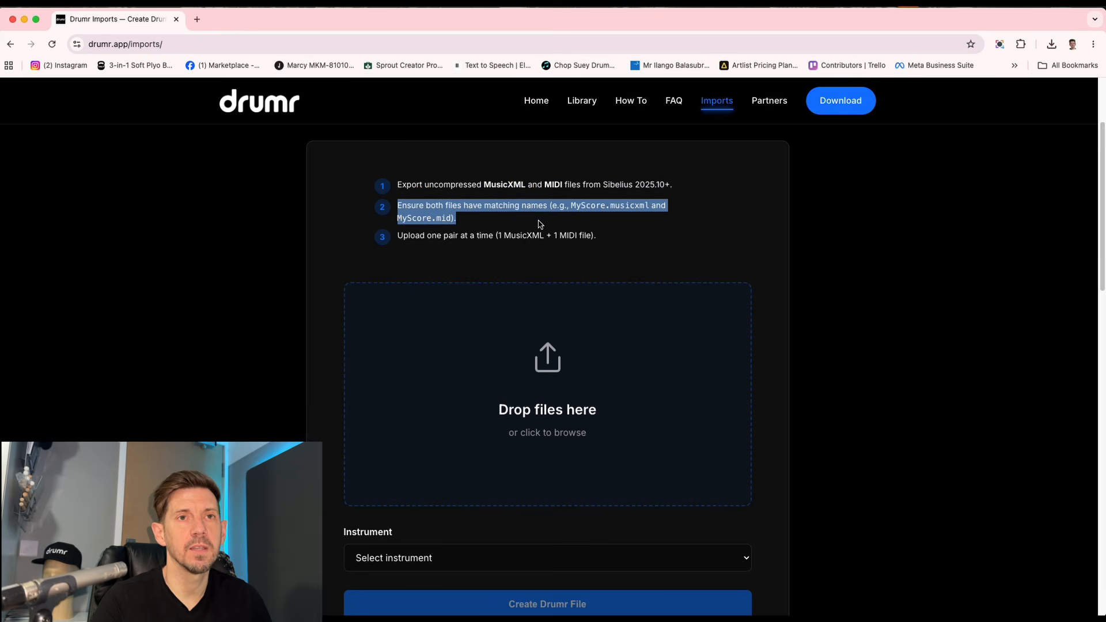
left_click(608, 236)
Upload drumr-marching-snare-sample-sibelius.mid and drumr-marching-snare-sample-sibelius.musicxml together to the Drumr file creator.
scroll(599, 243, "down", 5)
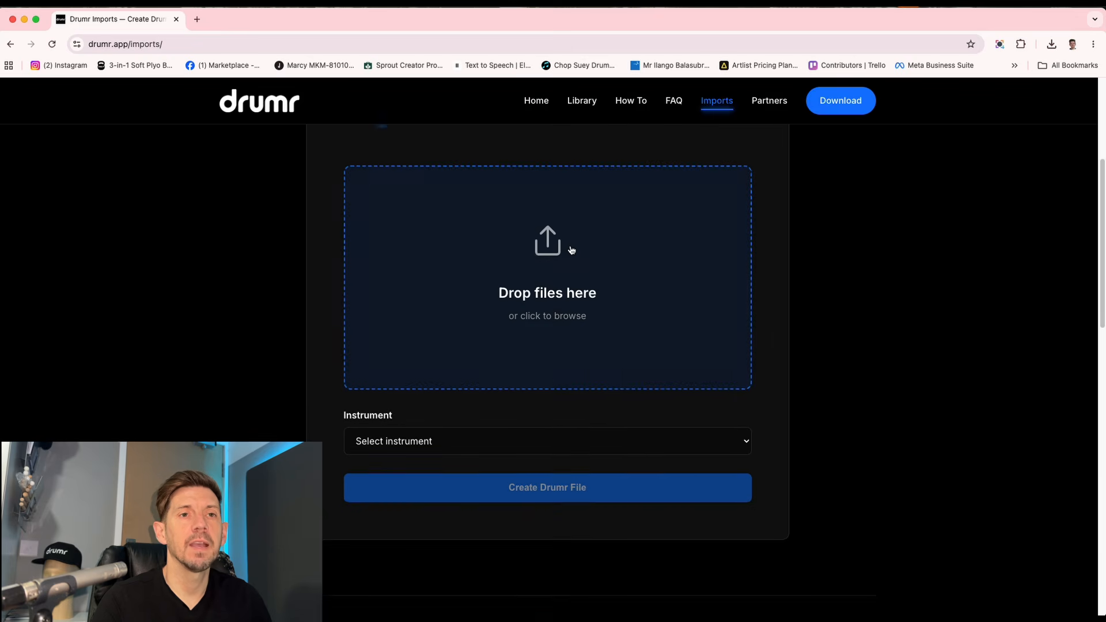
left_click(521, 288)
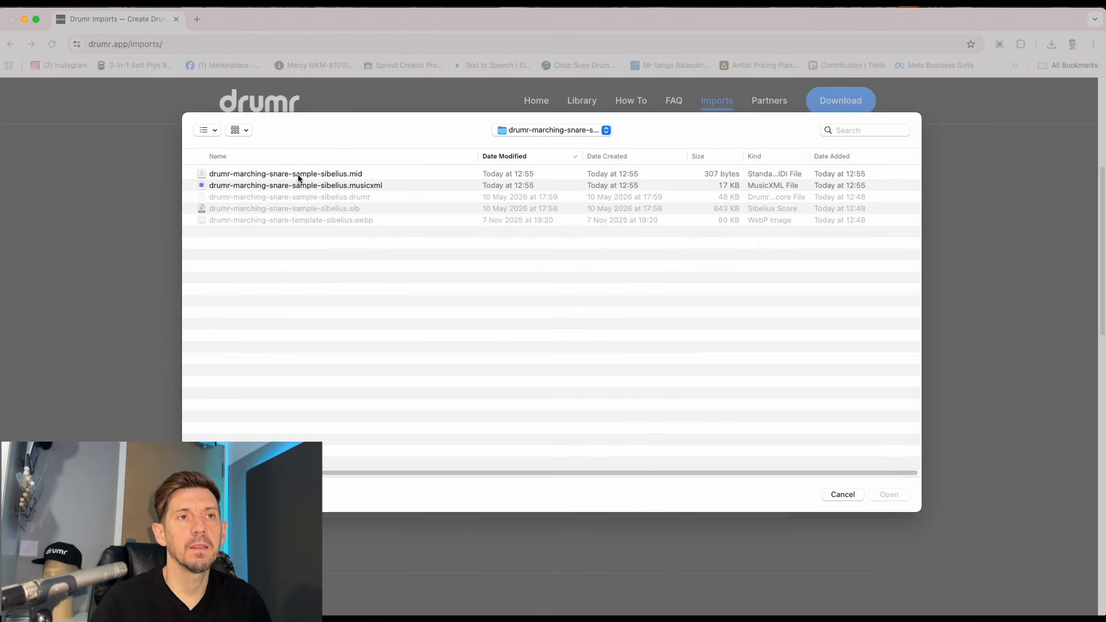
left_click(299, 174)
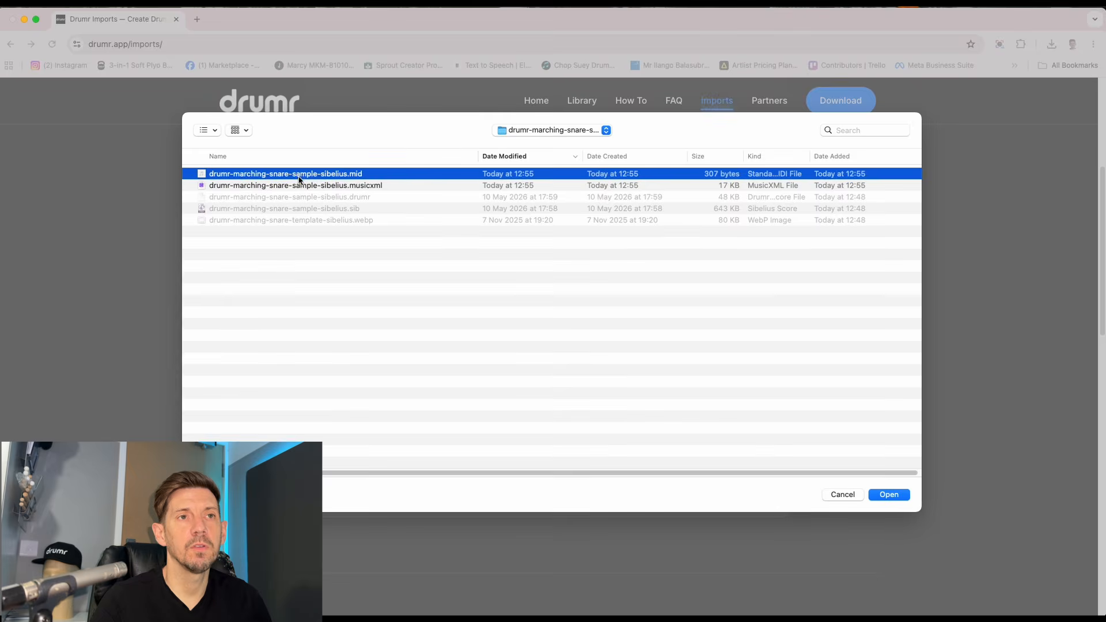
left_click(314, 187, "shift")
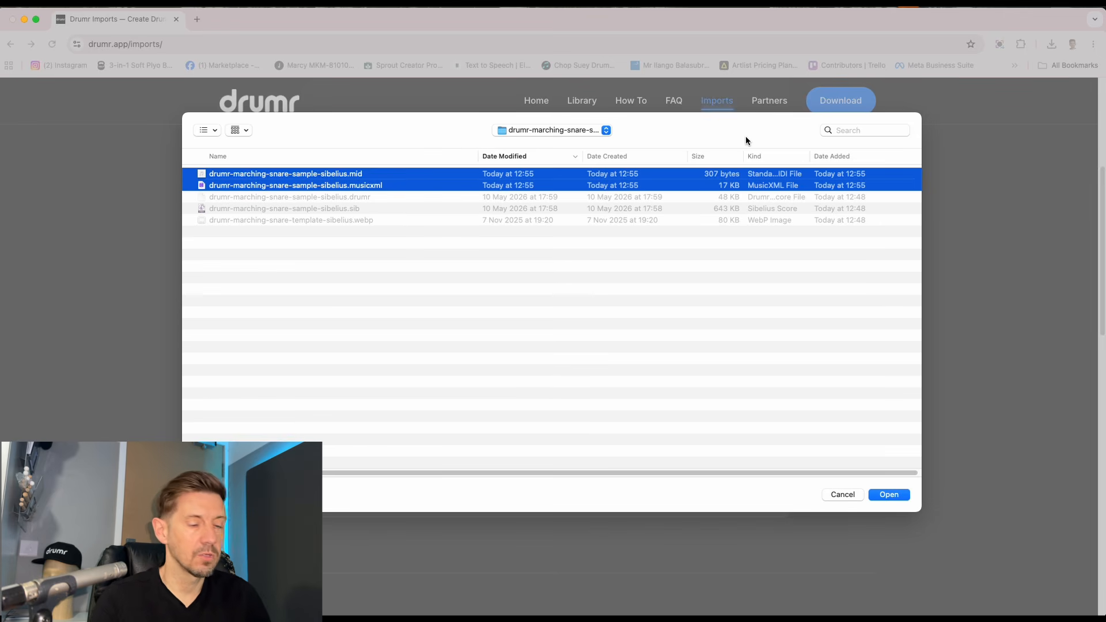
key("Return")
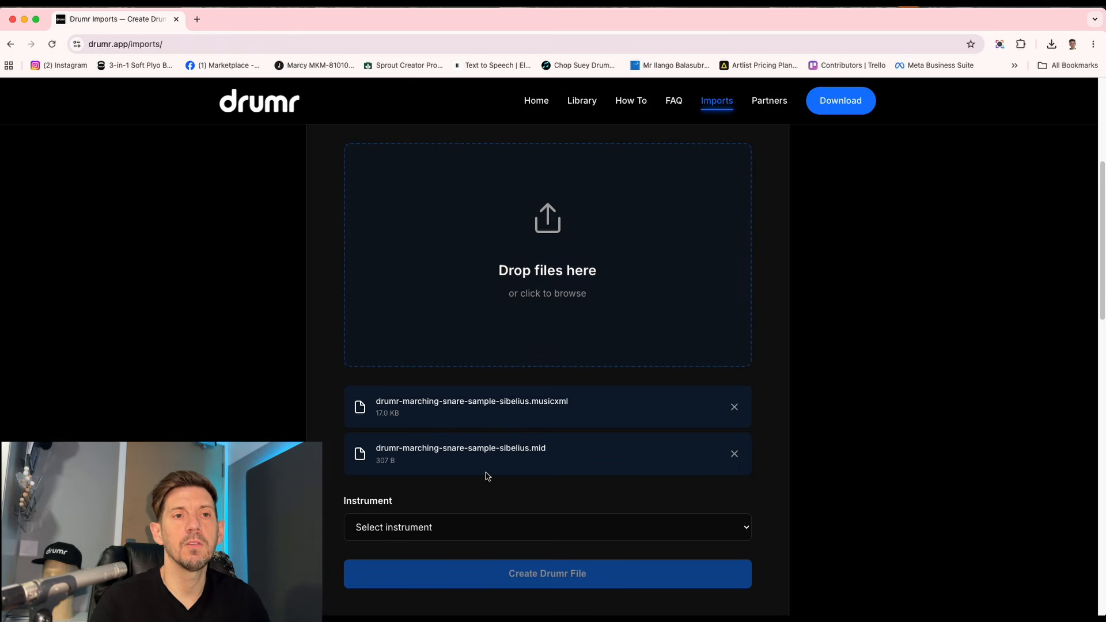
Choose Marching Snare as the instrument and create the Drumr file from the uploaded pair.
scroll(487, 476, "down", 3)
left_click(410, 424)
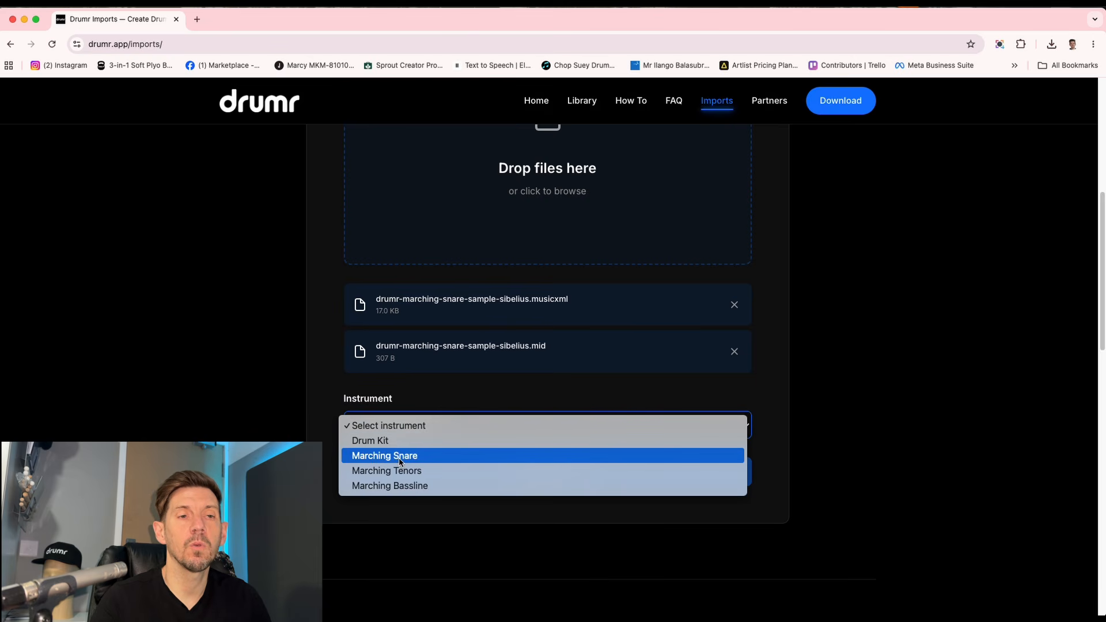
left_click(398, 457)
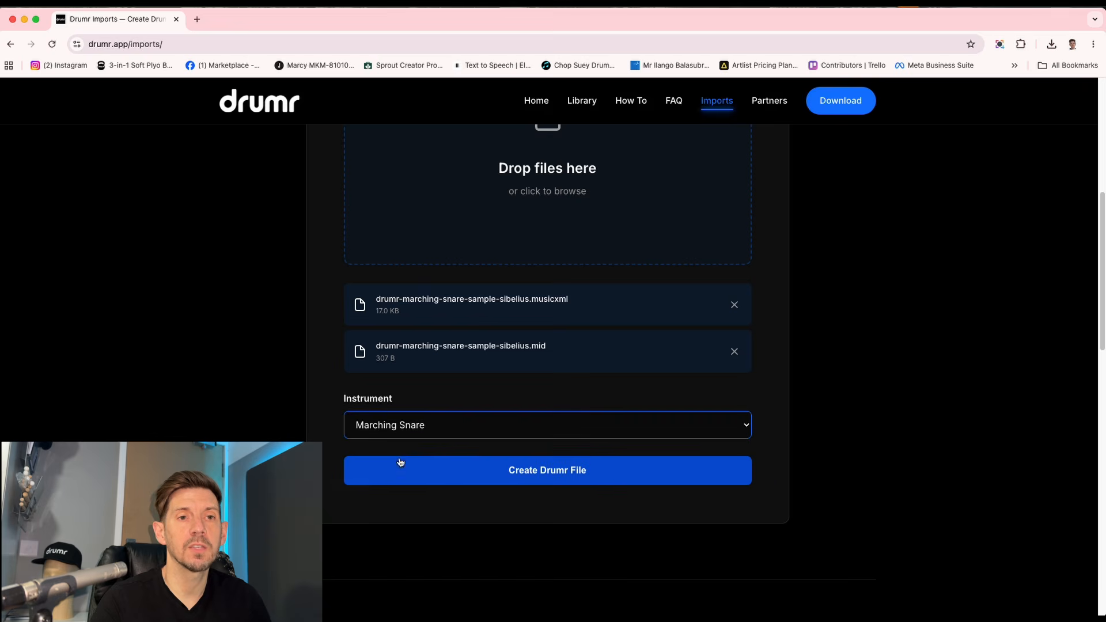
left_click(536, 471)
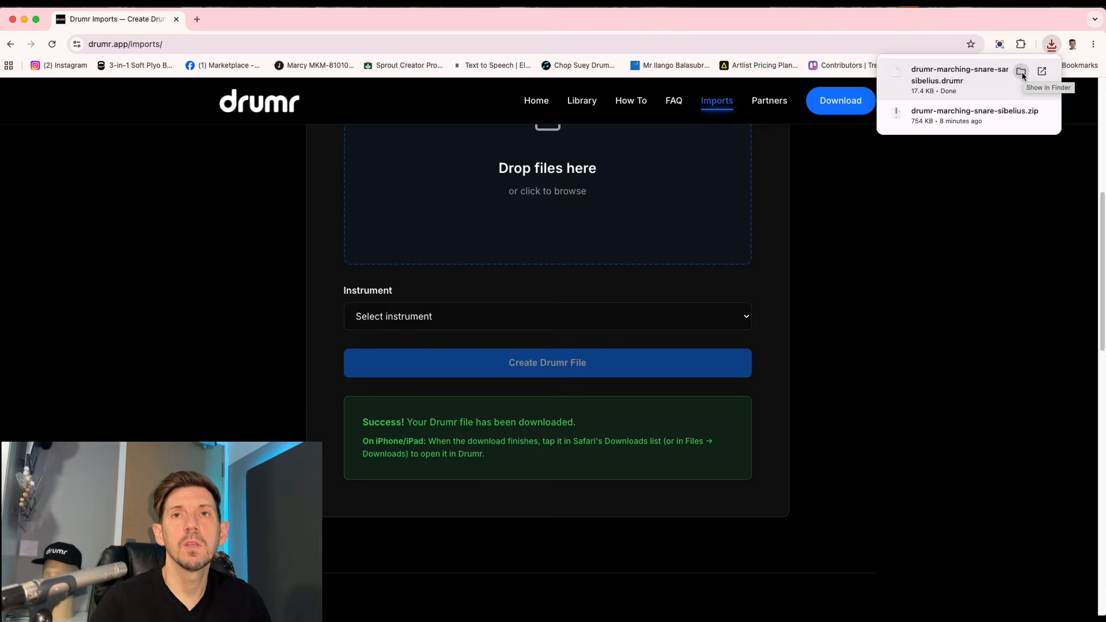
Show the downloaded drumr-marching-snare-sample-sibelius.drumr file in Finder and send it to the iPad with AirDrop.
left_click(1021, 71)
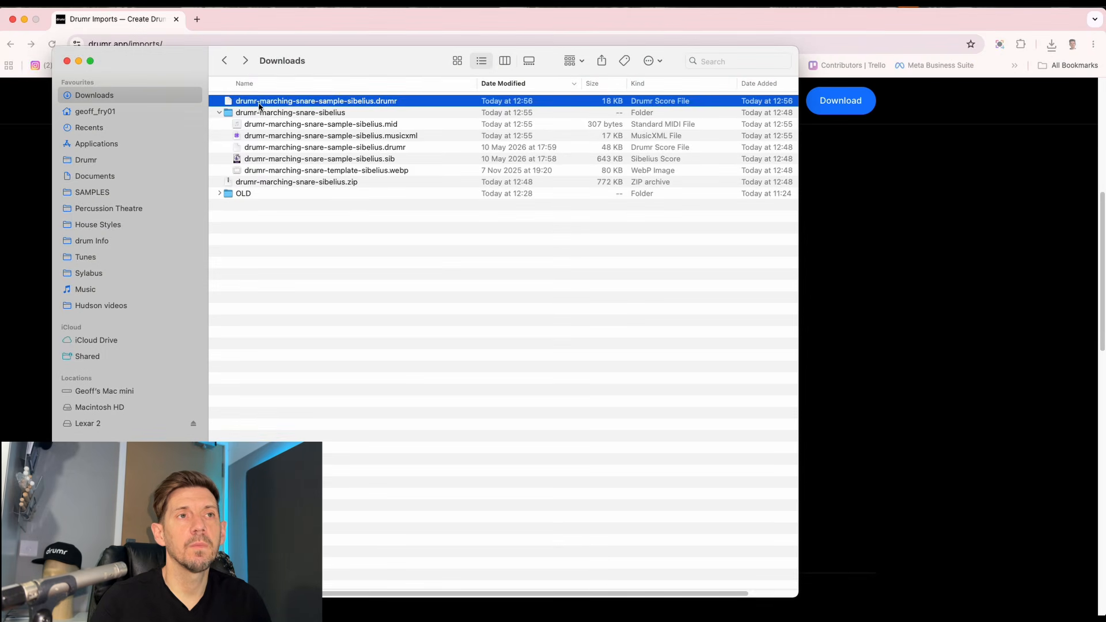
right_click(387, 104)
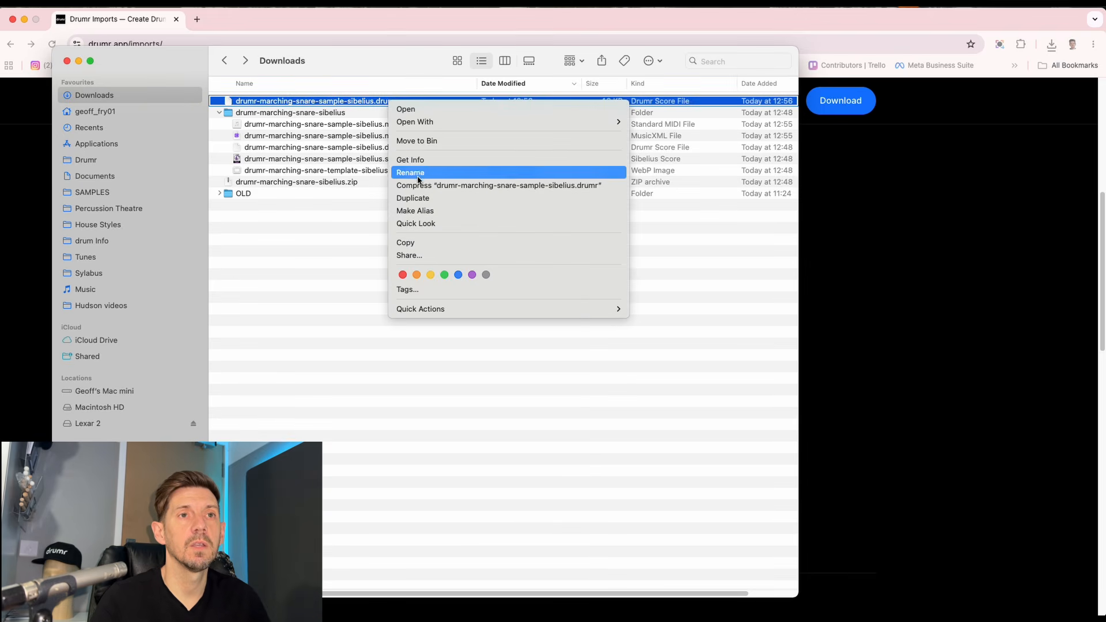
left_click(424, 253)
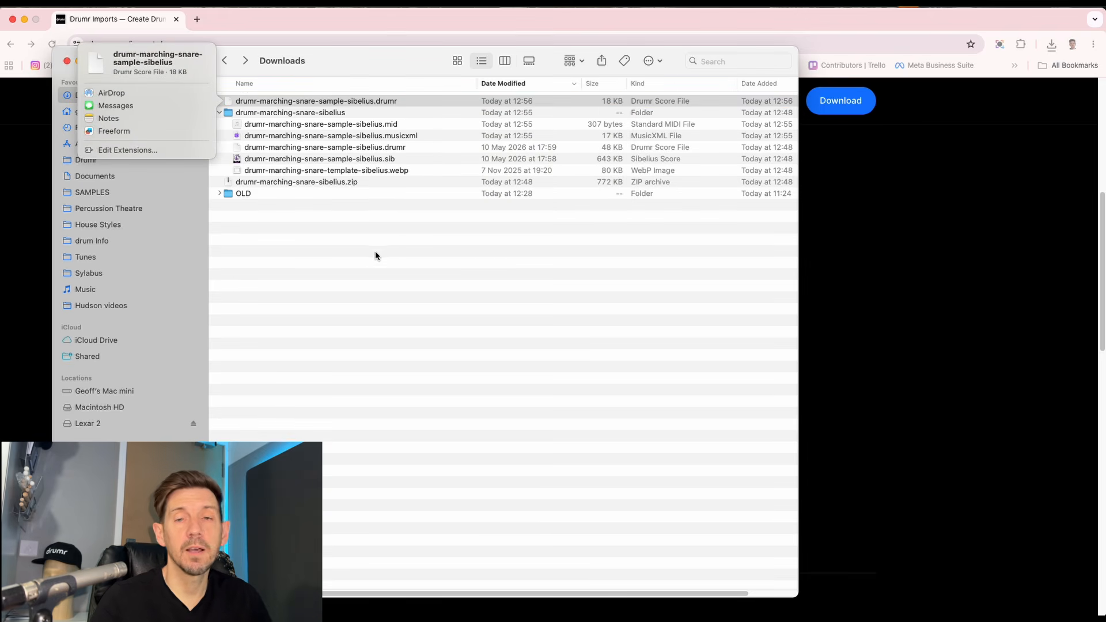
left_click(111, 93)
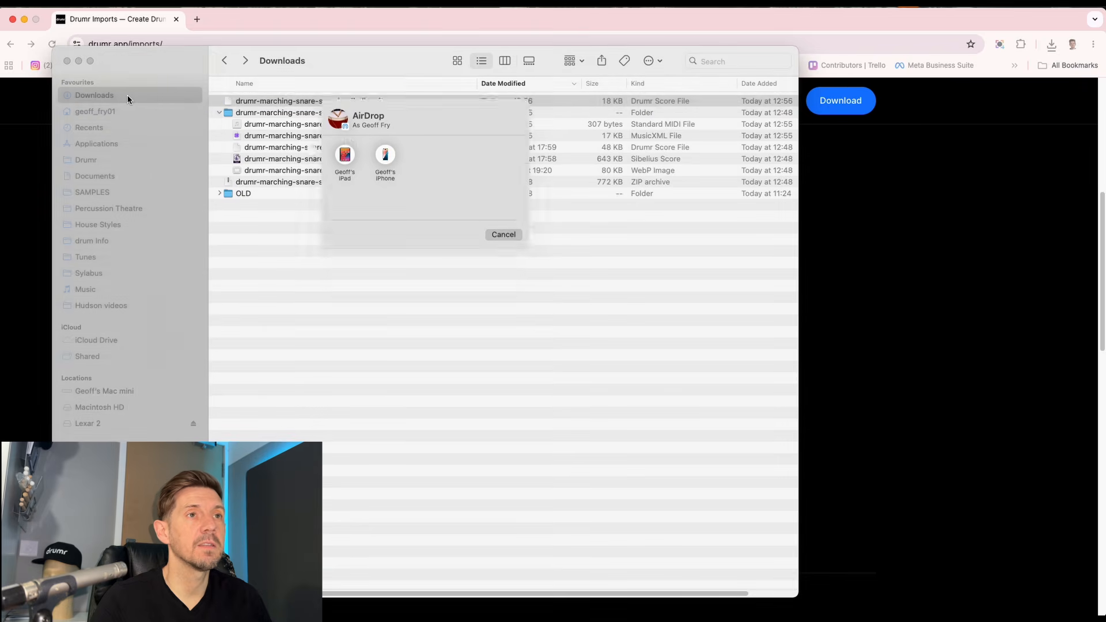
left_click(345, 302)
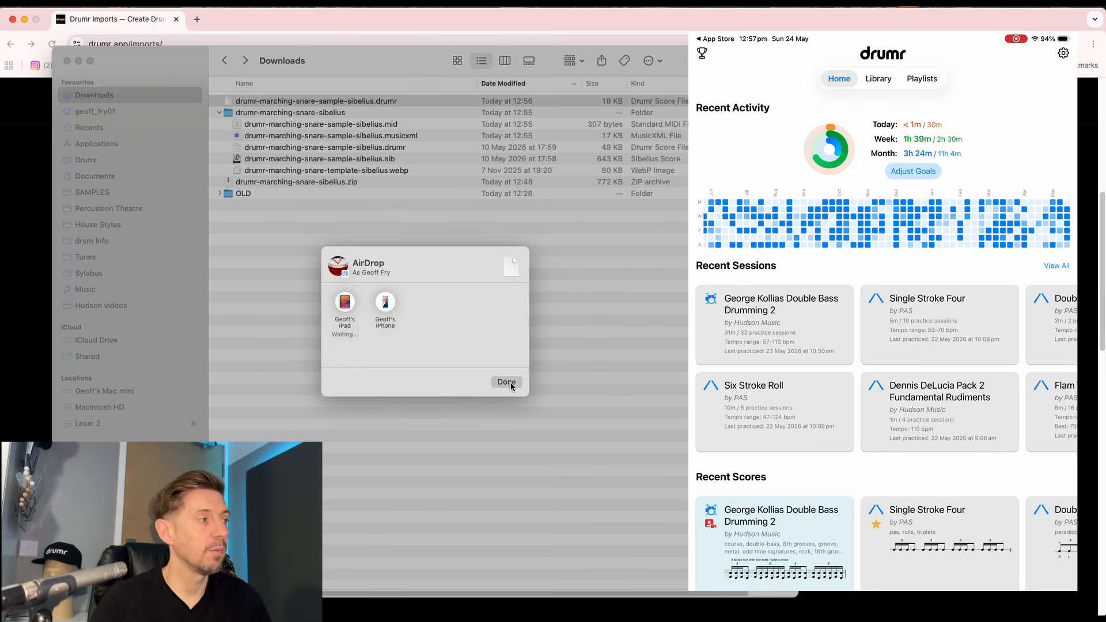
left_click(507, 382)
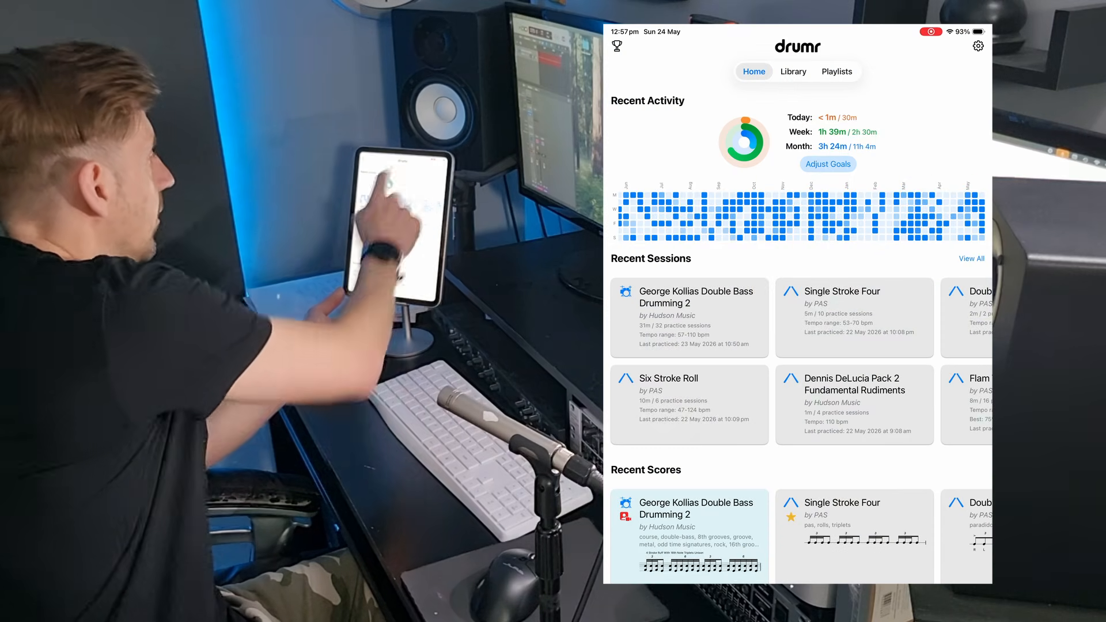
In the Drumr app on the iPad, import the received .drumr file into the library's Imports and start its playback.
left_click(793, 71)
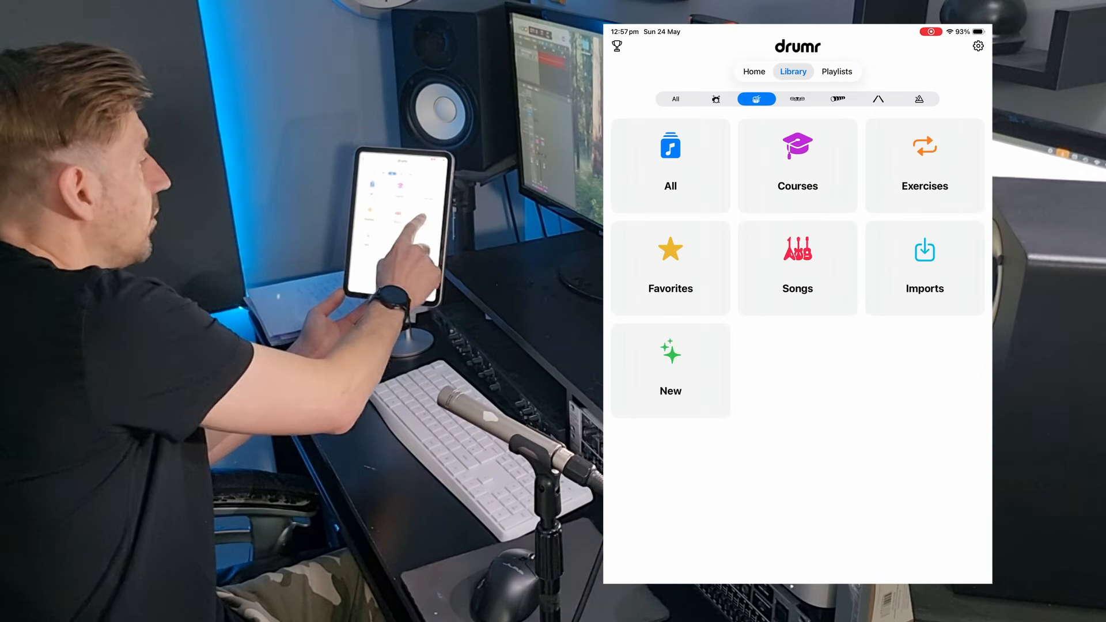
left_click(925, 268)
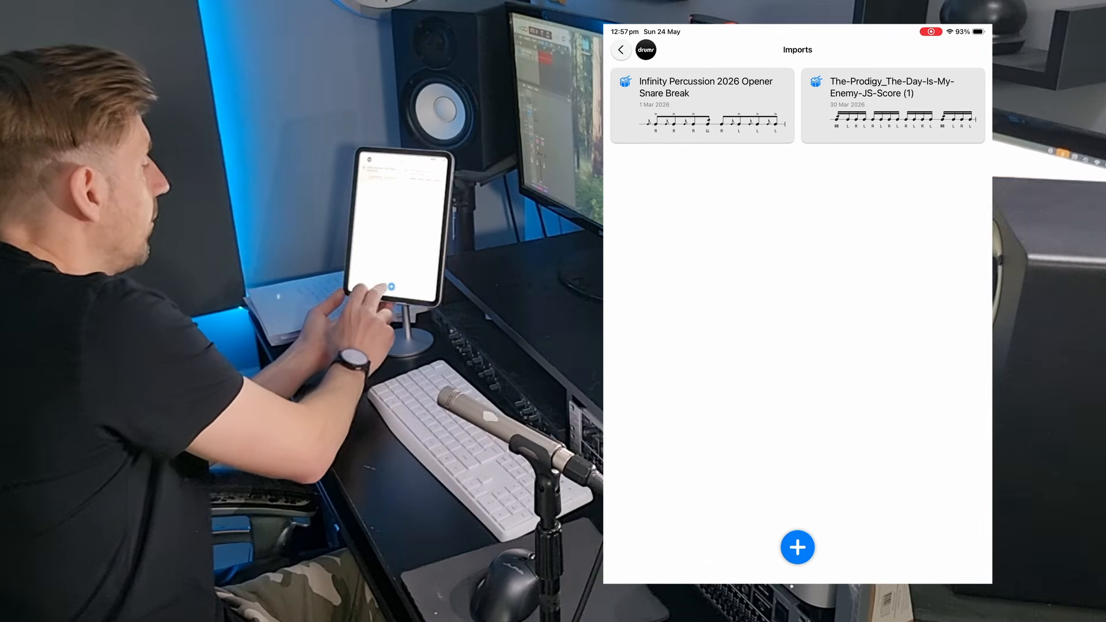
left_click(797, 547)
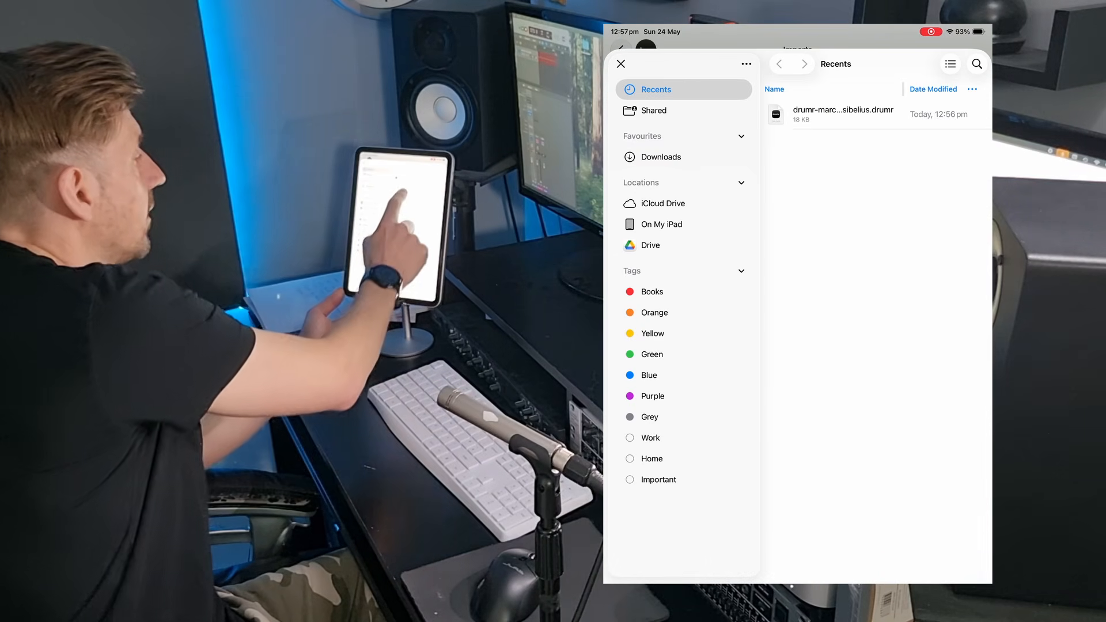
left_click(620, 63)
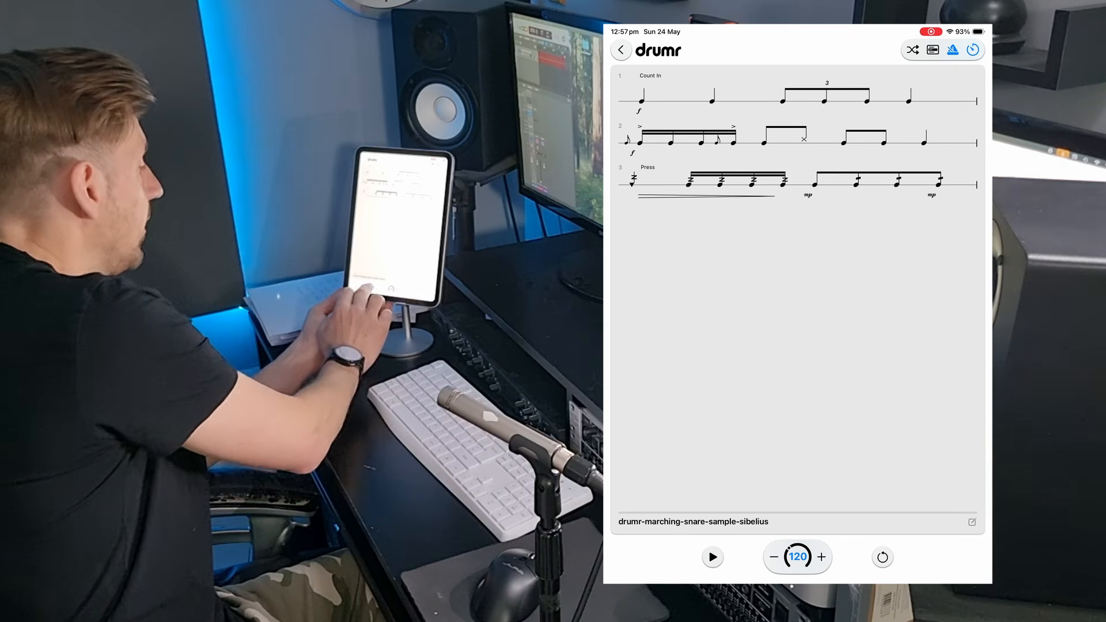
left_click(713, 557)
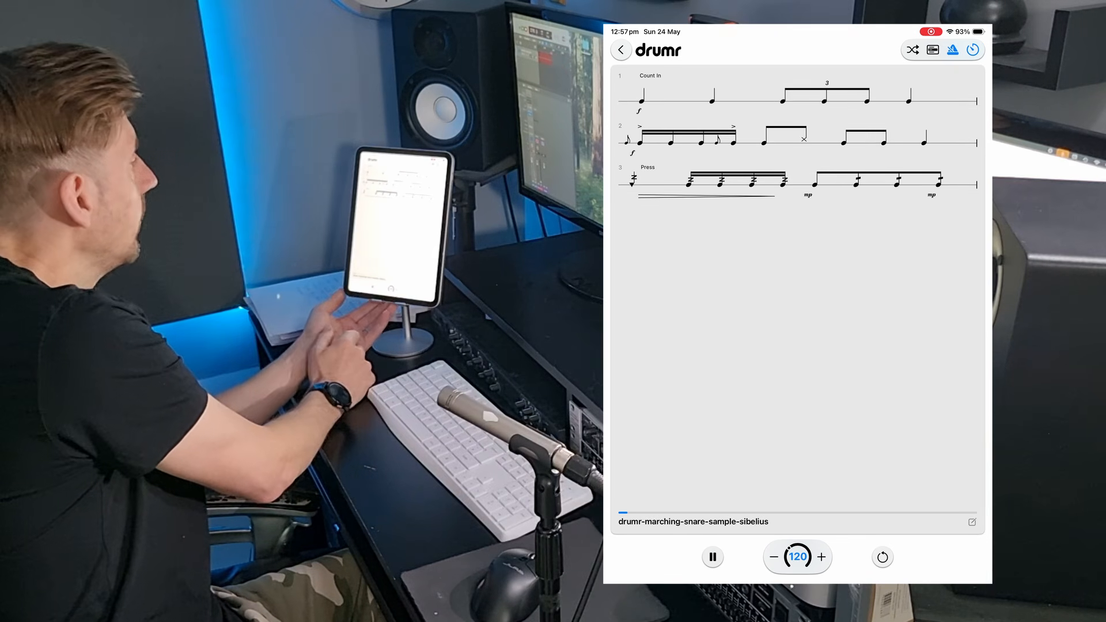